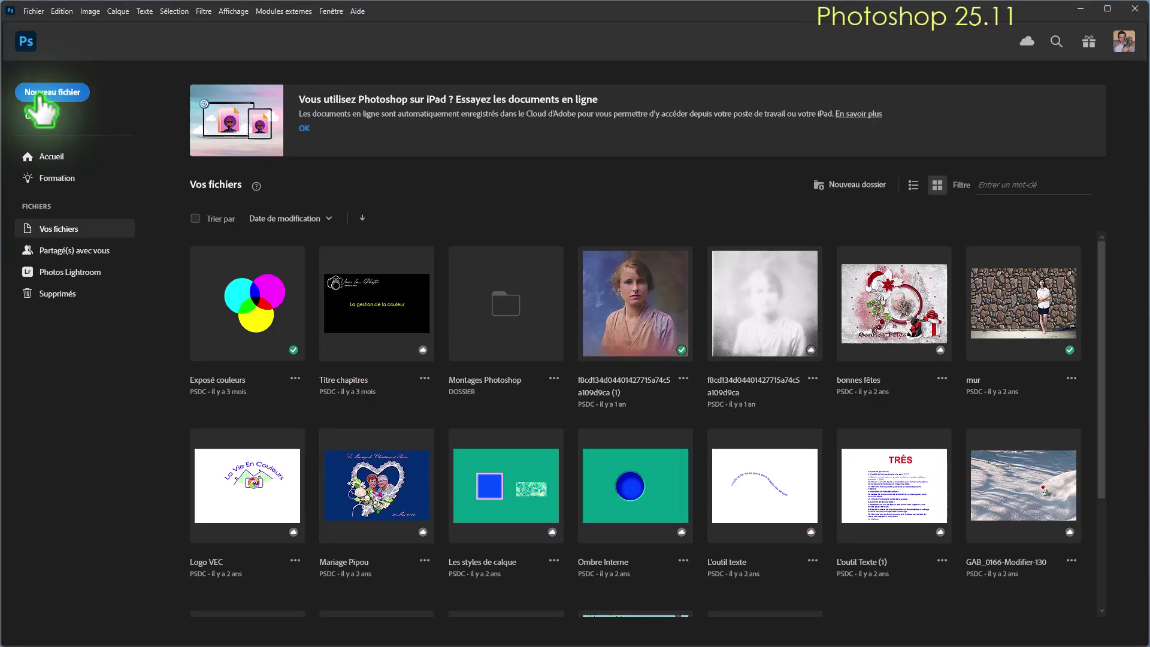
# Create a 1920 x 1080 px RGB document at 300 ppi with a white background and fit it to the window
pyautogui.click(38, 94)
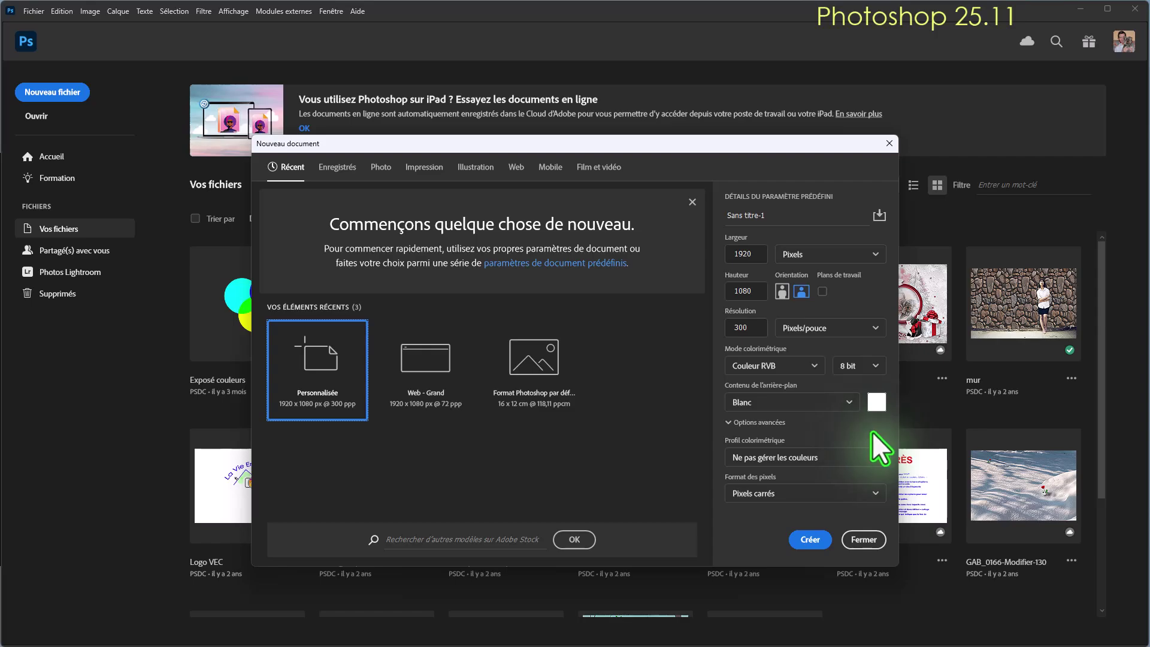
pyautogui.click(809, 539)
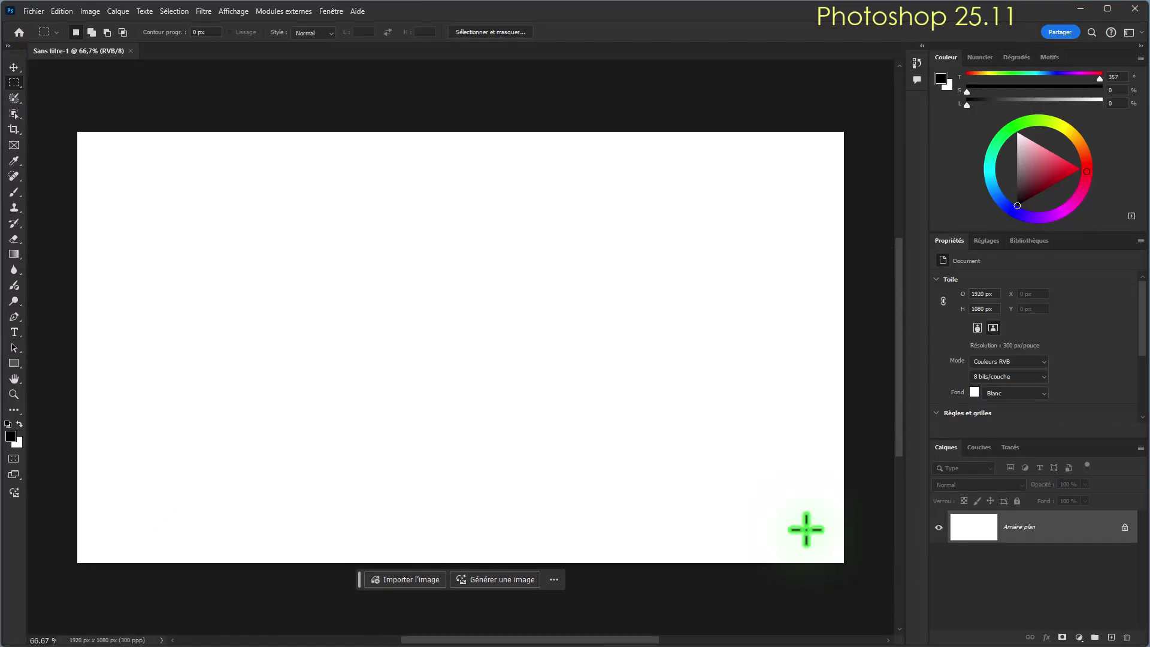
pyautogui.hotkey('ctrl', '0')
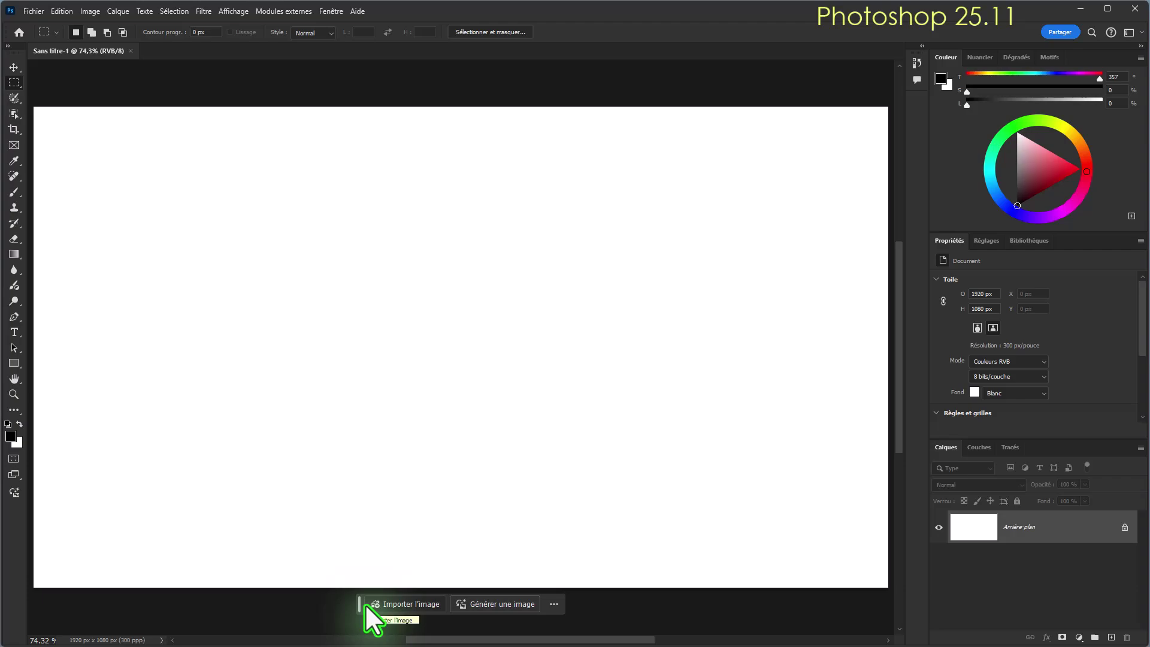
# Generate an Art-type image using the sample prompt for a futuristic city with ornate white towers on an orange sand dune coast
pyautogui.click(519, 604)
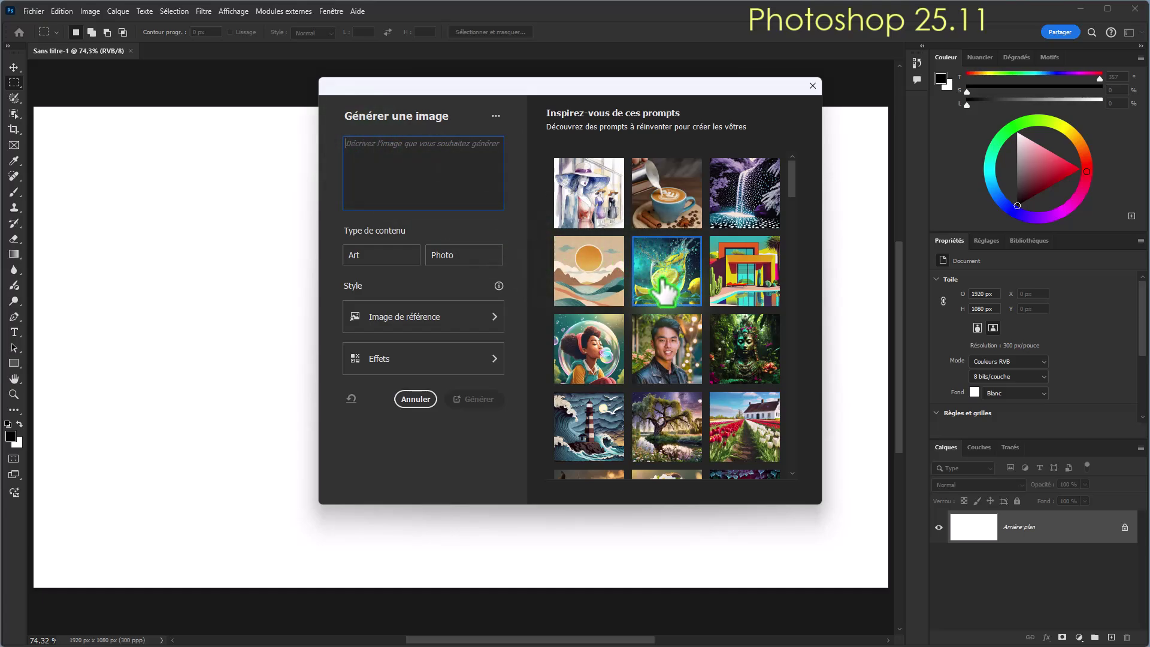
pyautogui.moveTo(795, 190); pyautogui.dragTo(790, 375)
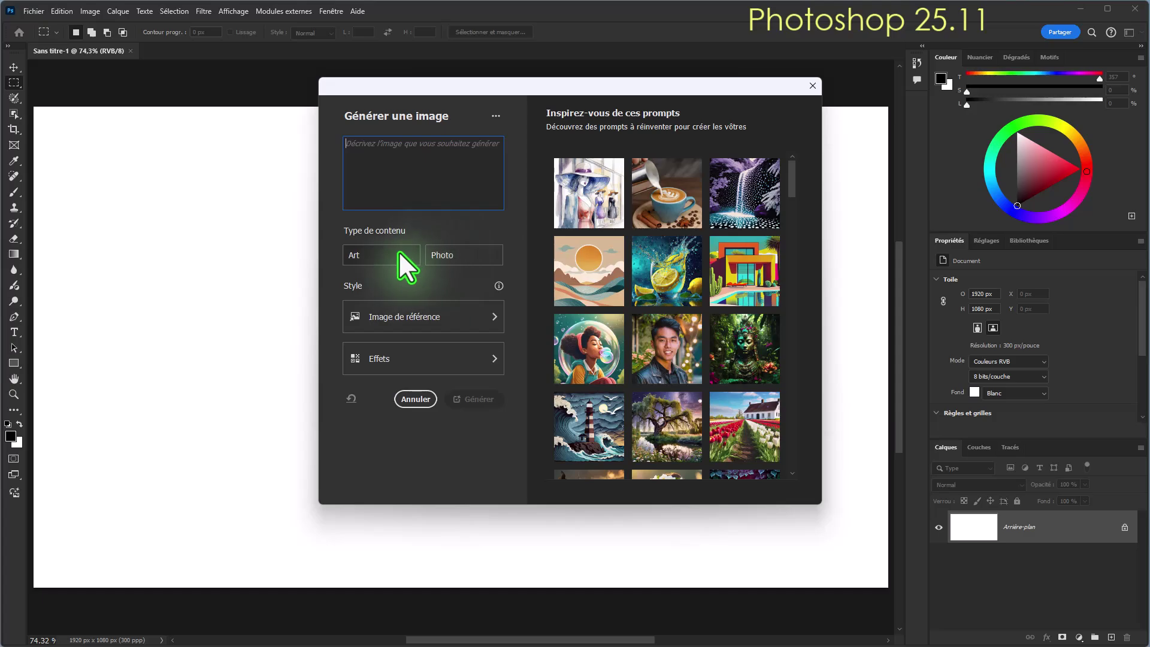
pyautogui.click(384, 254)
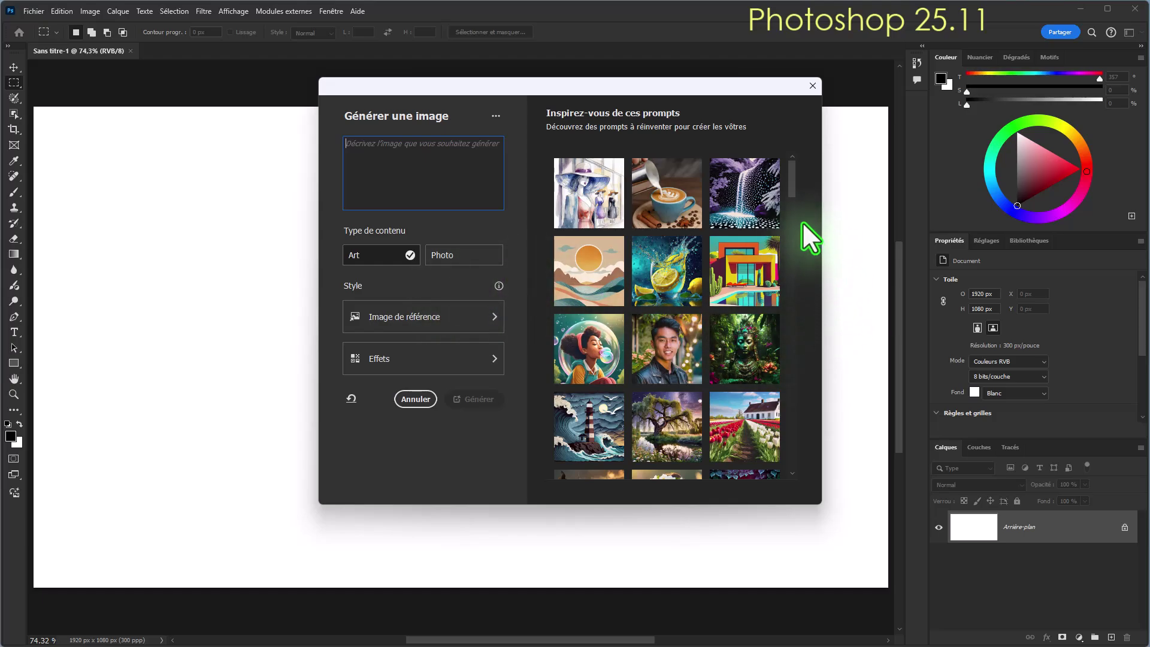
pyautogui.scroll(-10, 596, 308)
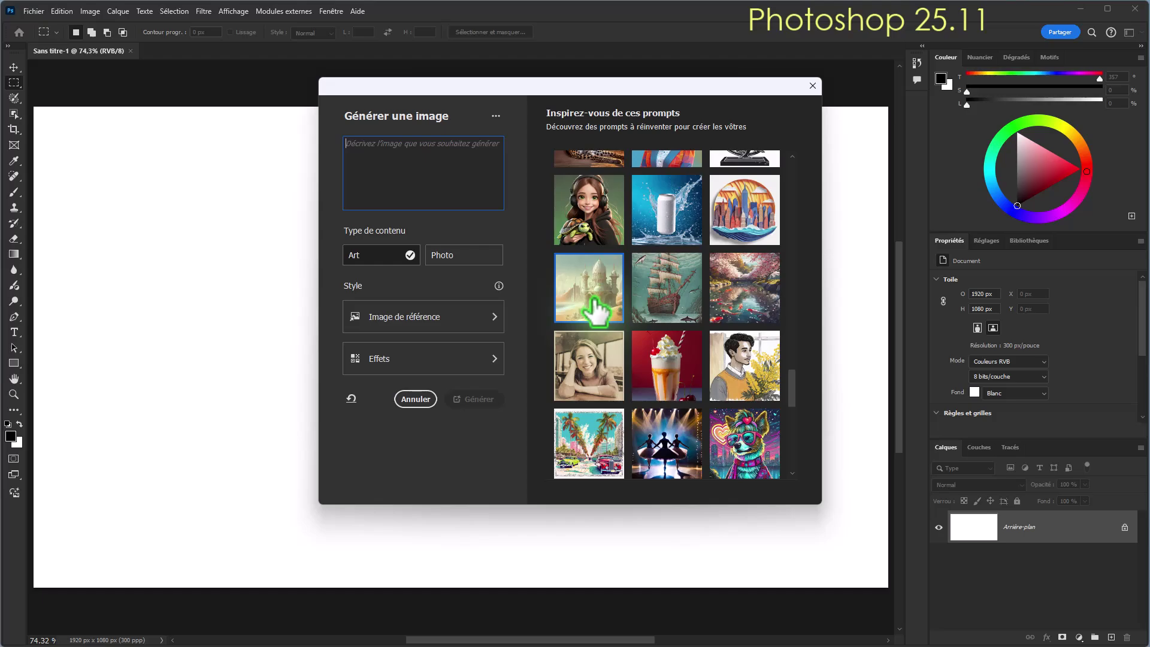
pyautogui.click(595, 291)
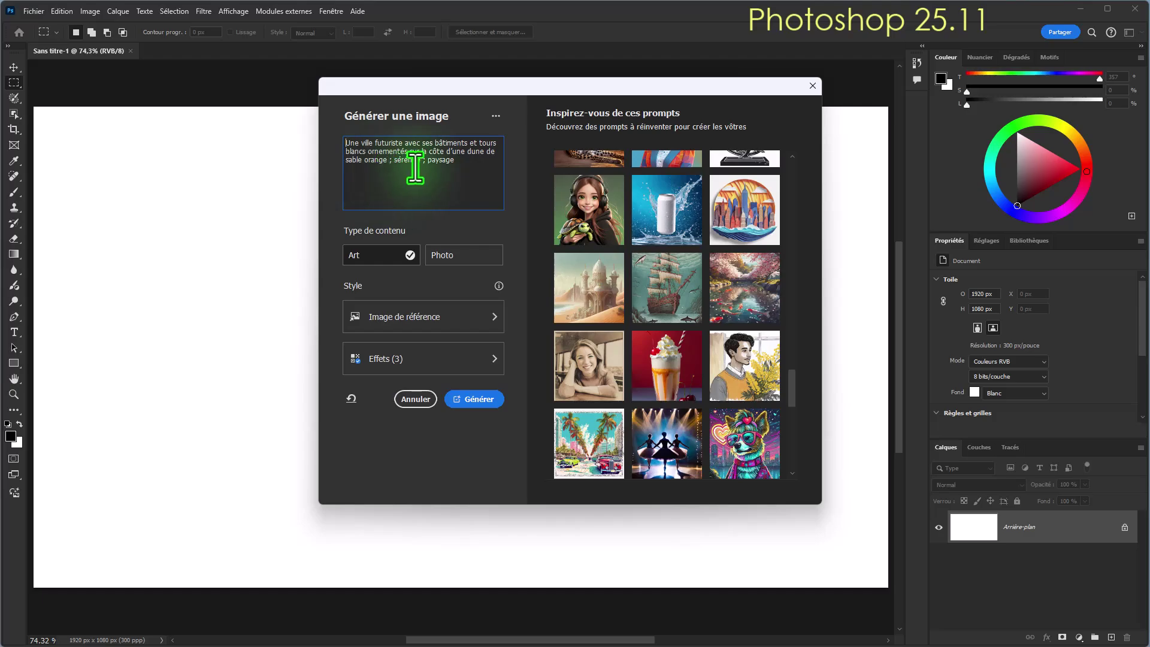
pyautogui.click(491, 357)
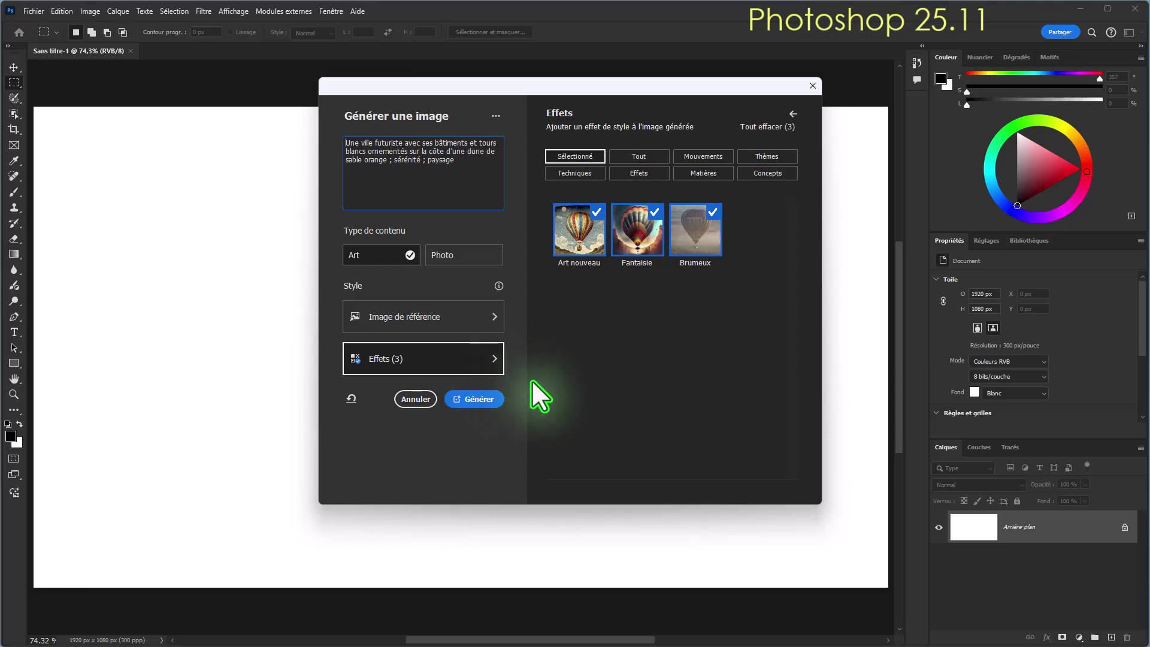
pyautogui.click(471, 398)
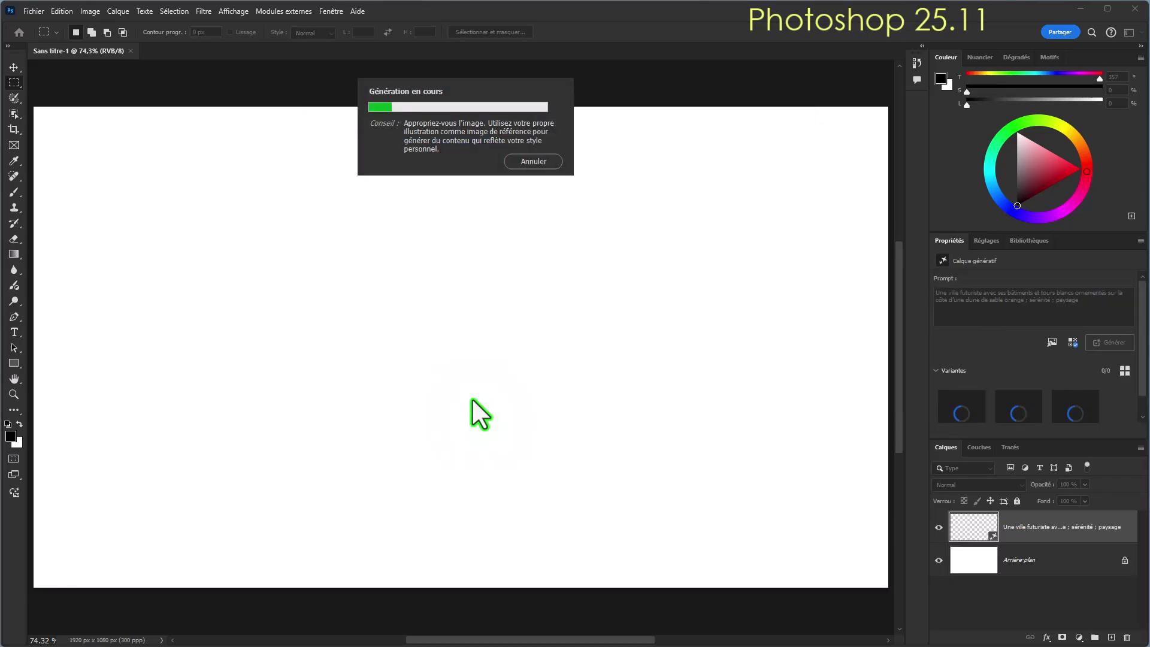
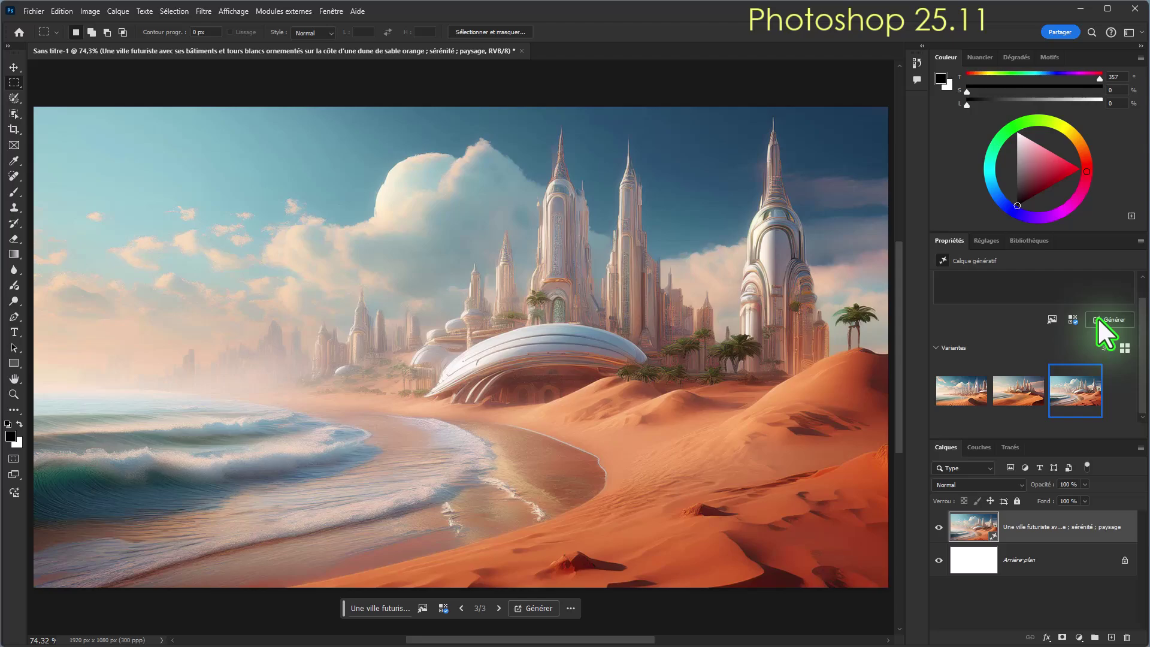
# Generate another set of variants of the futuristic city and select the second variant
pyautogui.click(983, 400)
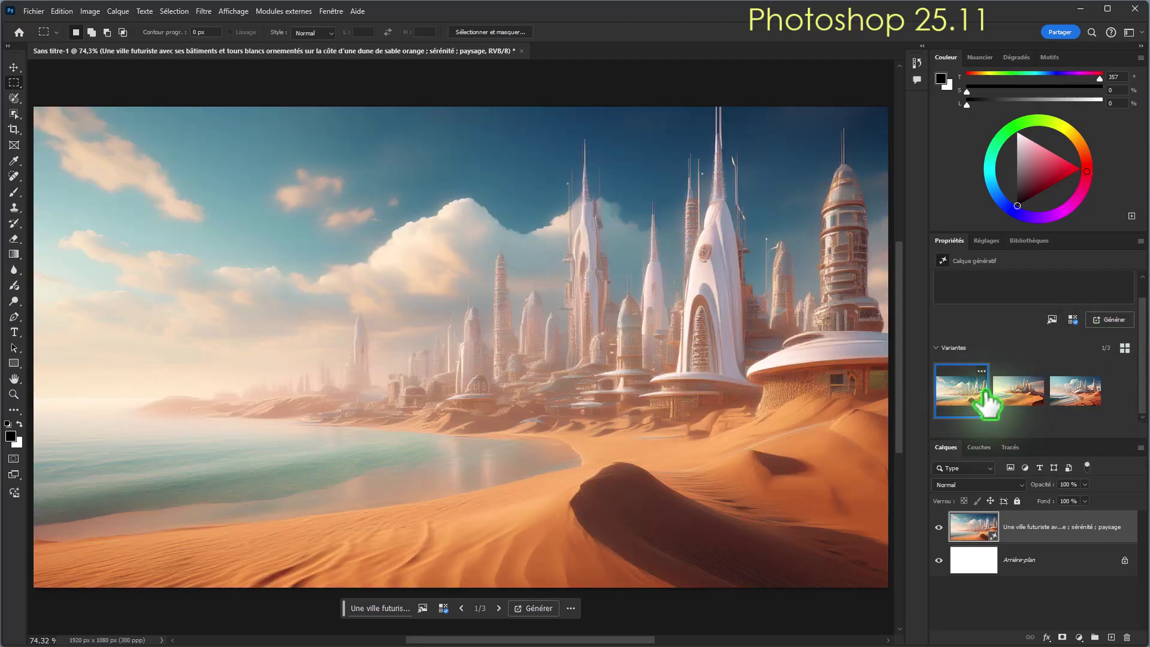
pyautogui.click(1121, 349)
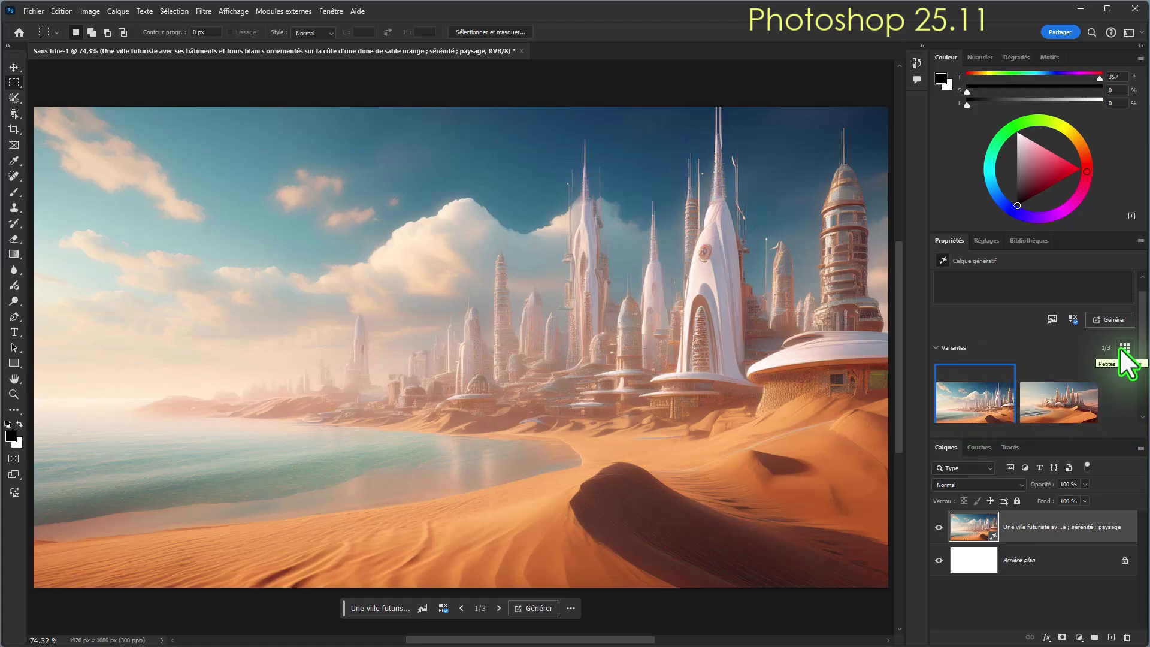
pyautogui.click(1106, 318)
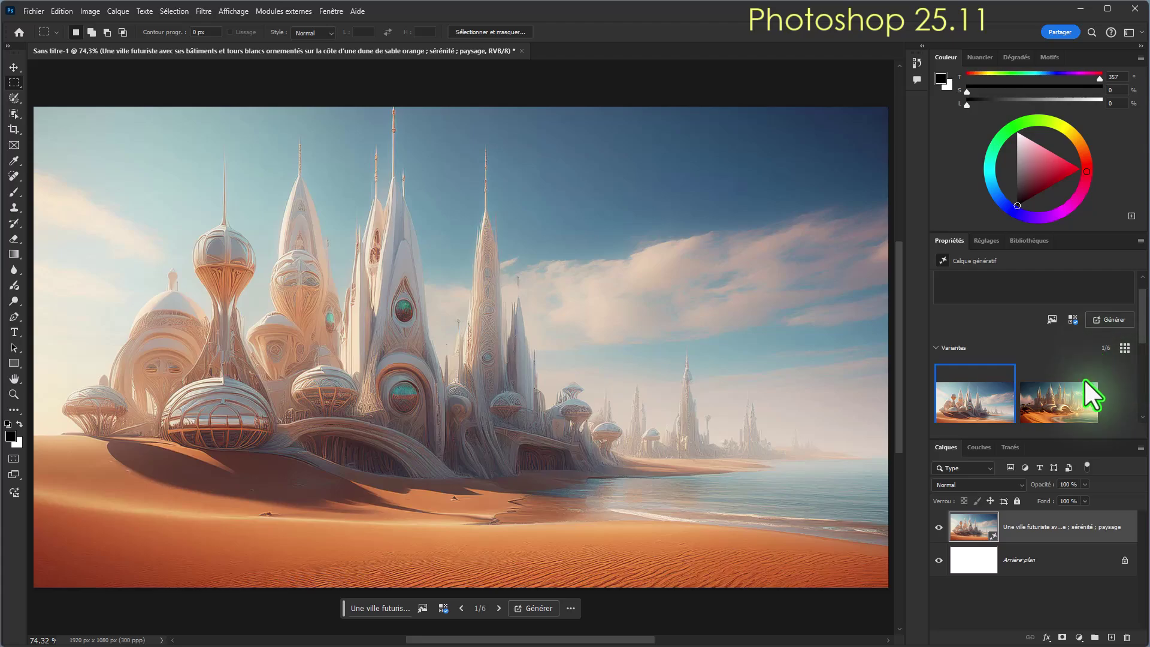
pyautogui.click(1084, 379)
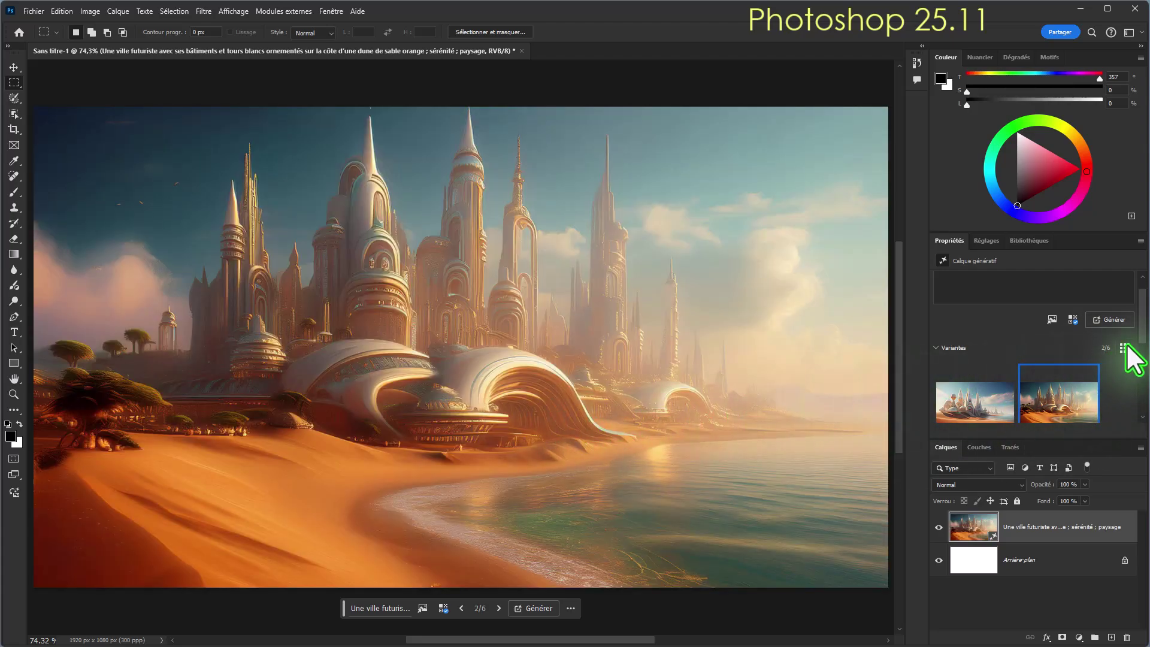
# Compare the large and small thumbnail views of the variants and leave them as small thumbnails
pyautogui.scroll(-1, 1143, 351)
pyautogui.scroll(-3, 1141, 339)
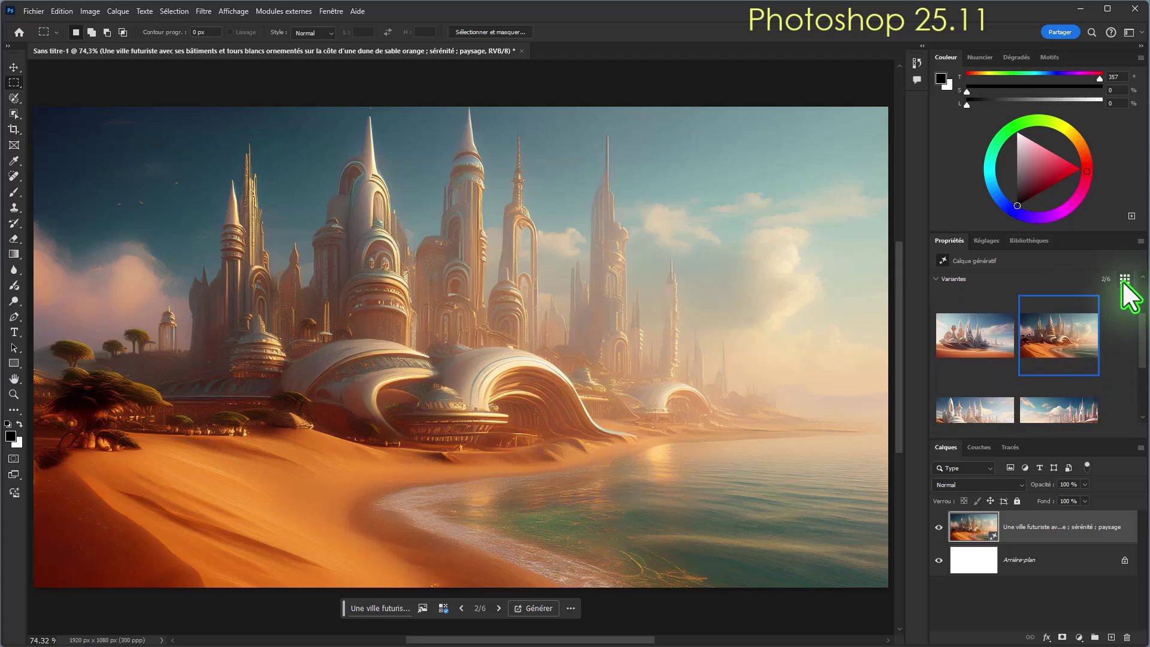
pyautogui.click(1124, 279)
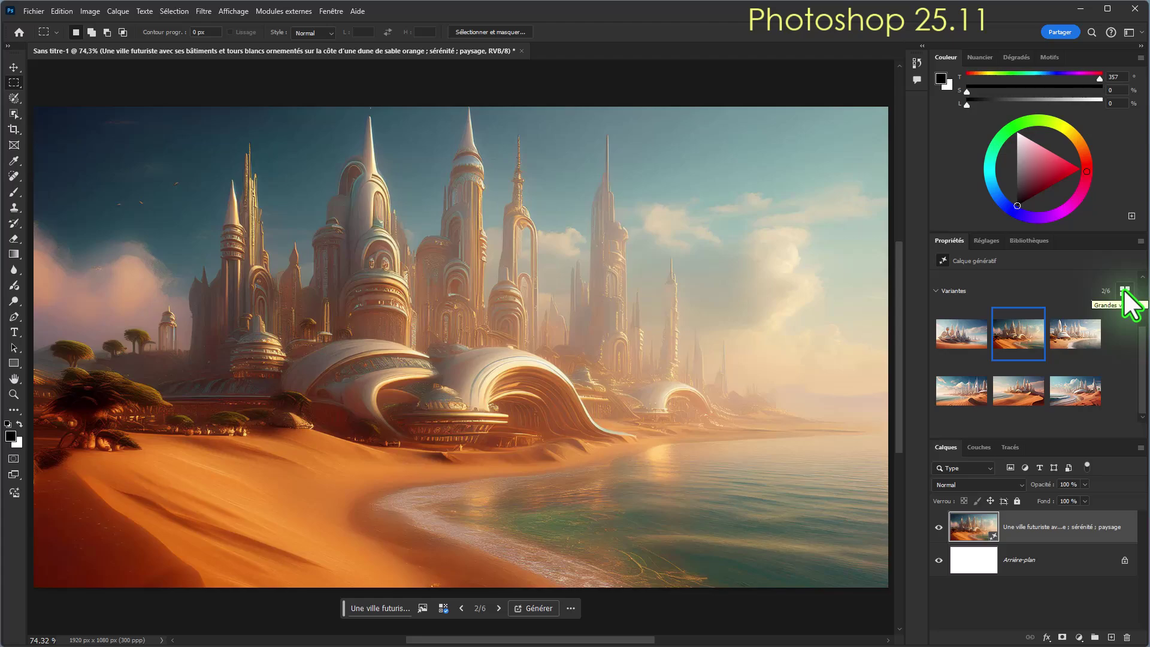
pyautogui.click(1124, 291)
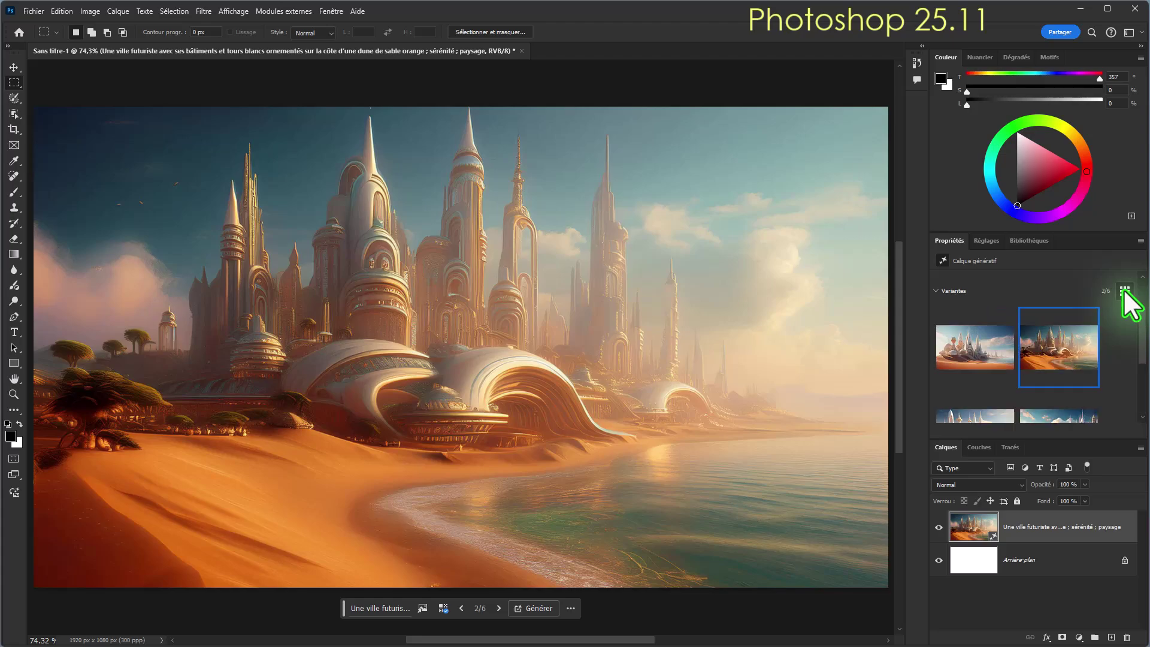
pyautogui.click(1123, 292)
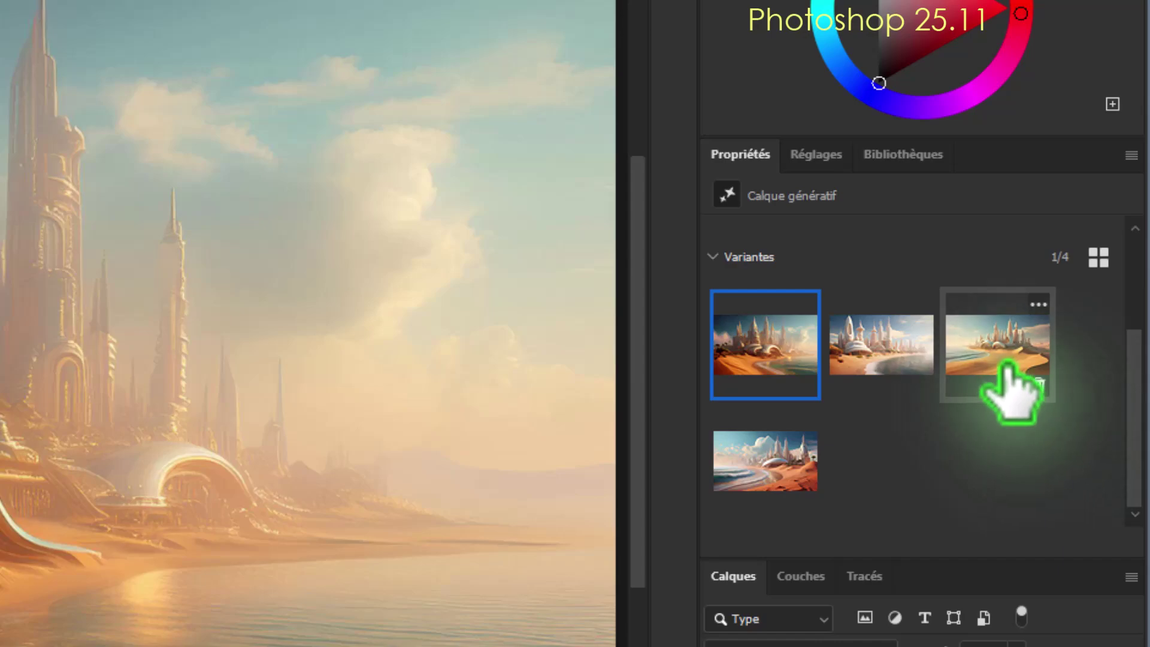
# Delete the other city variants, keeping only the selected one
pyautogui.click(1036, 385)
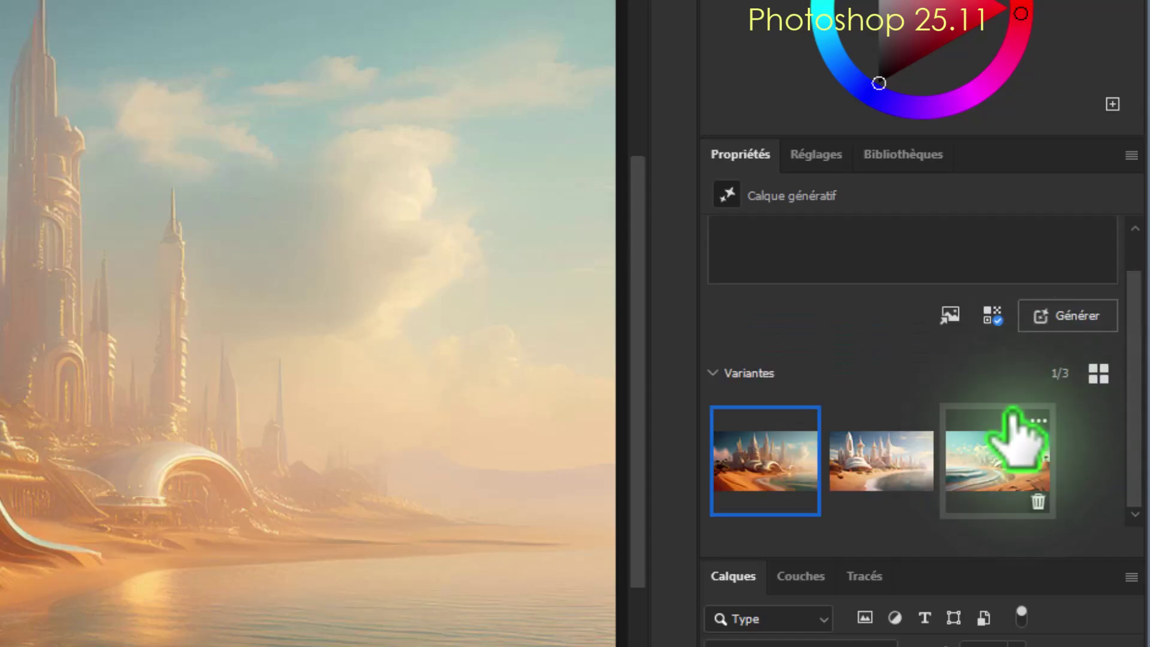
pyautogui.click(922, 498)
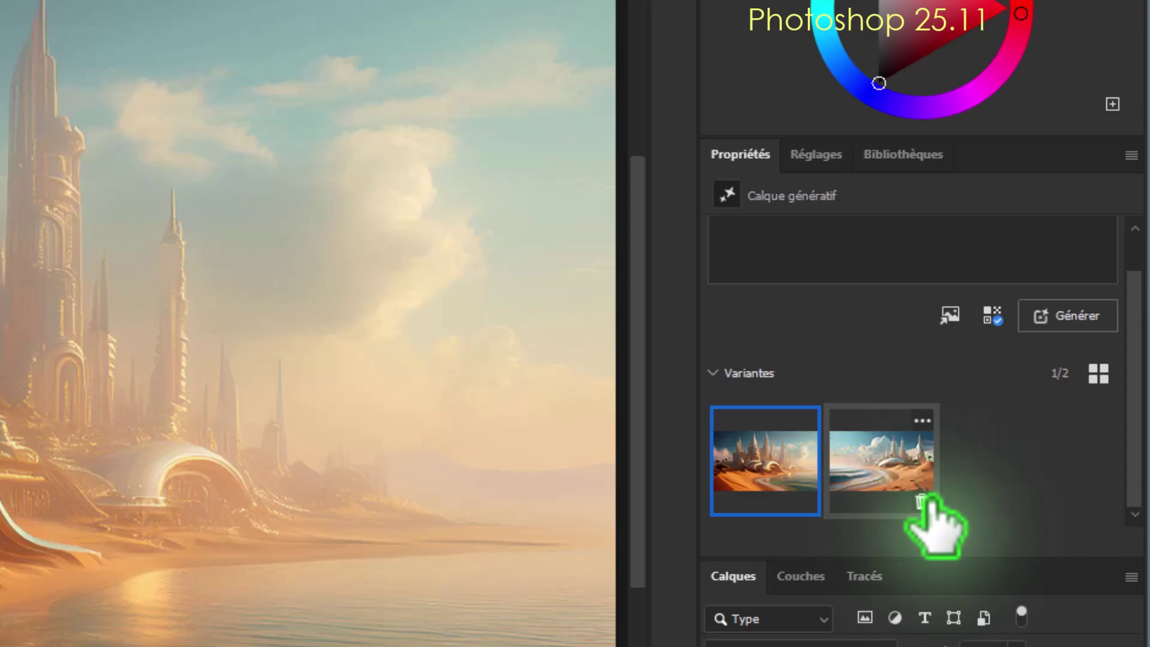
pyautogui.click(922, 499)
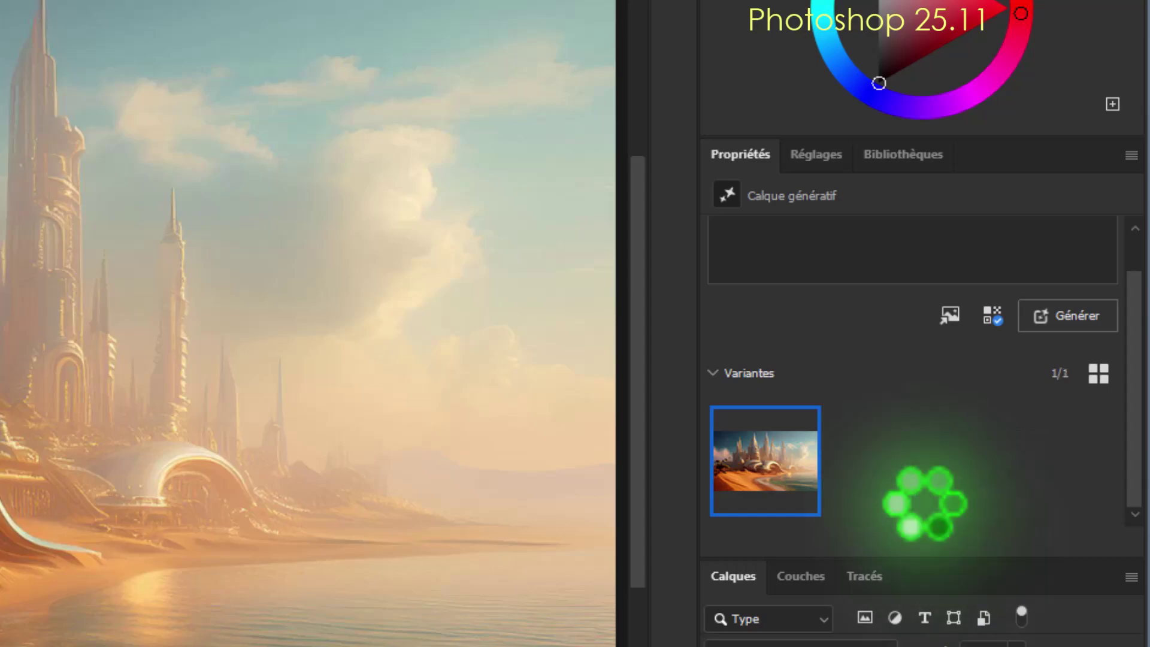
# View the Belle création evaluation form for the remaining variant and close it without sending feedback
pyautogui.click(806, 421)
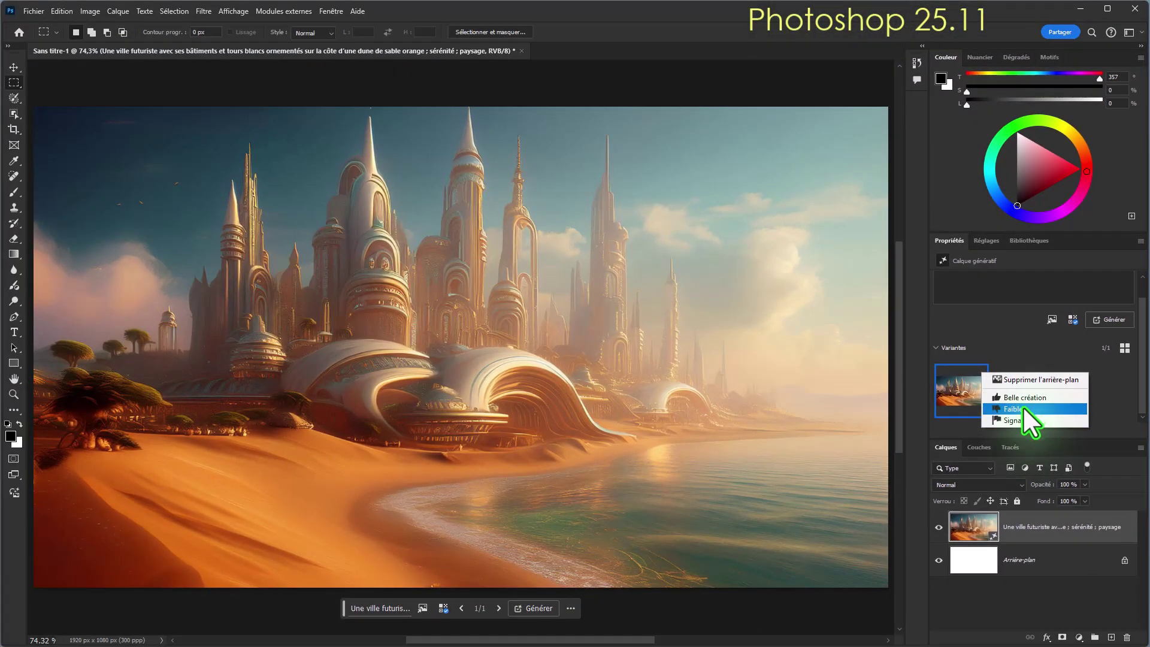
pyautogui.click(1025, 395)
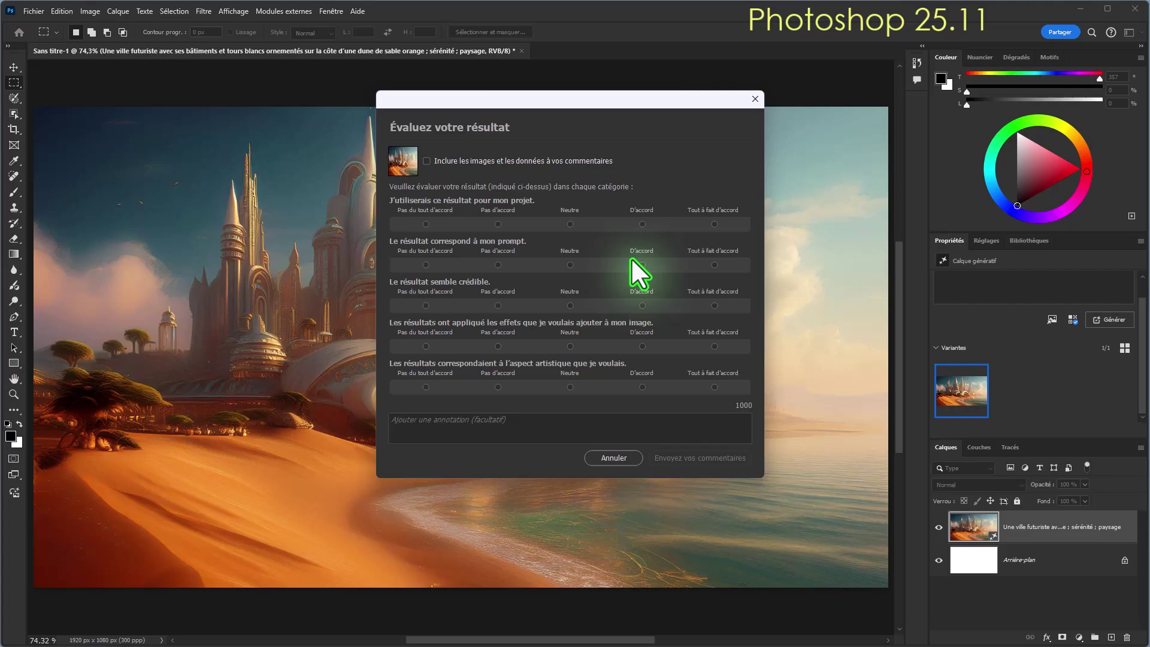
pyautogui.click(614, 458)
# Examine the remaining variant's options and the generative layer's reference image and effects settings
pyautogui.click(981, 372)
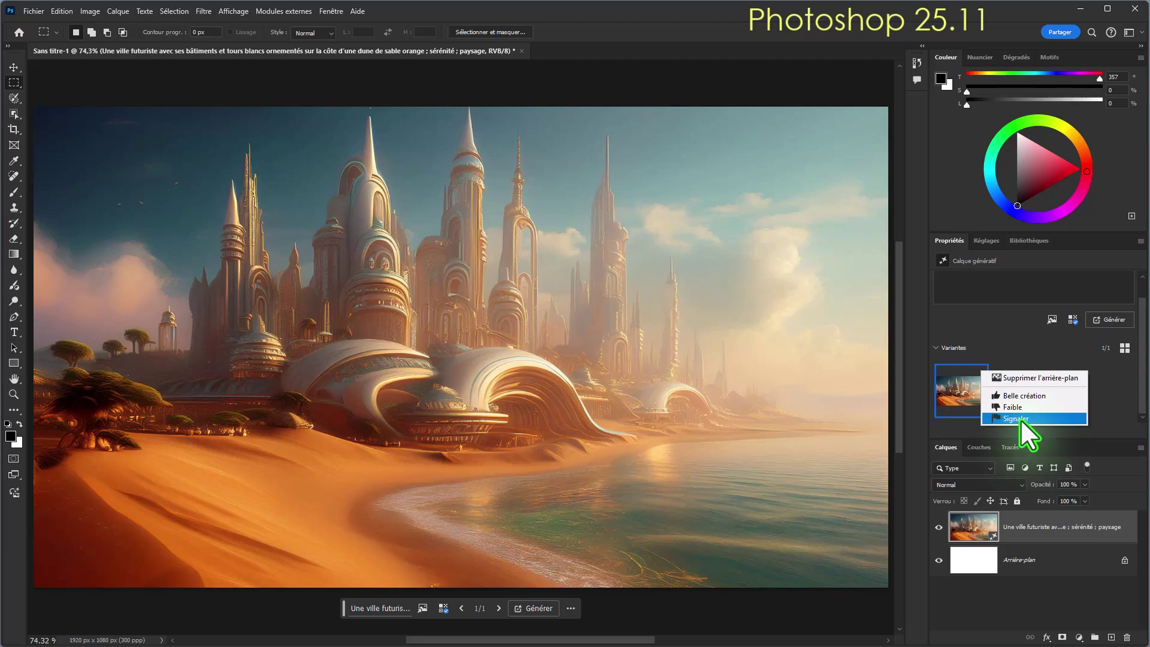
pyautogui.click(1052, 319)
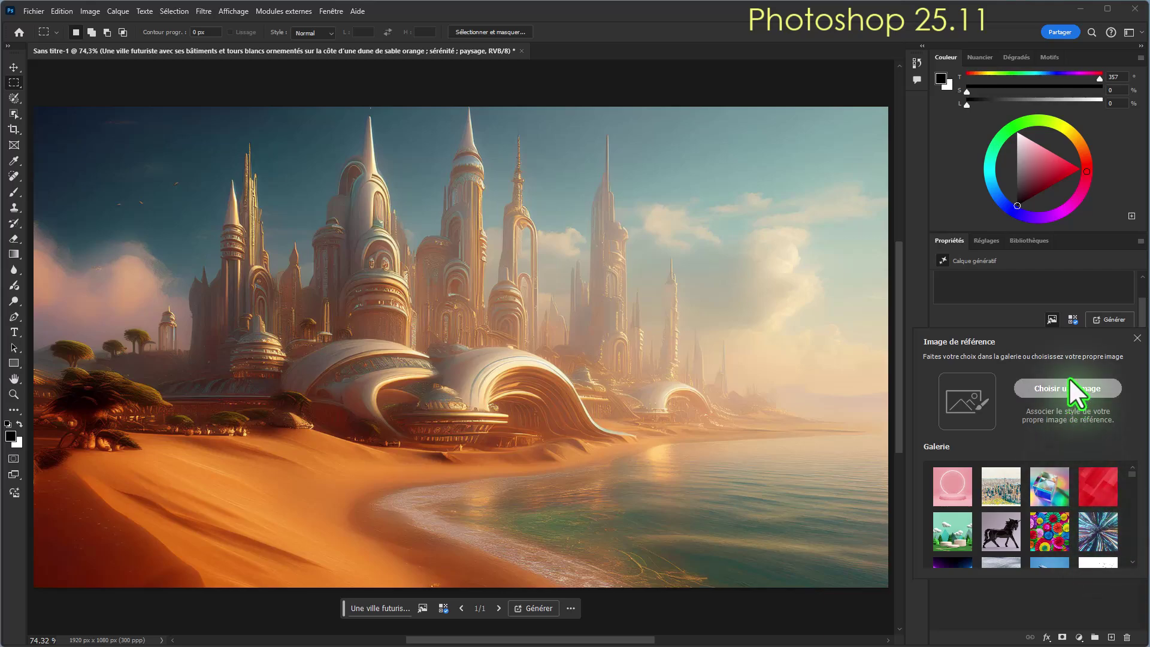
pyautogui.click(1068, 320)
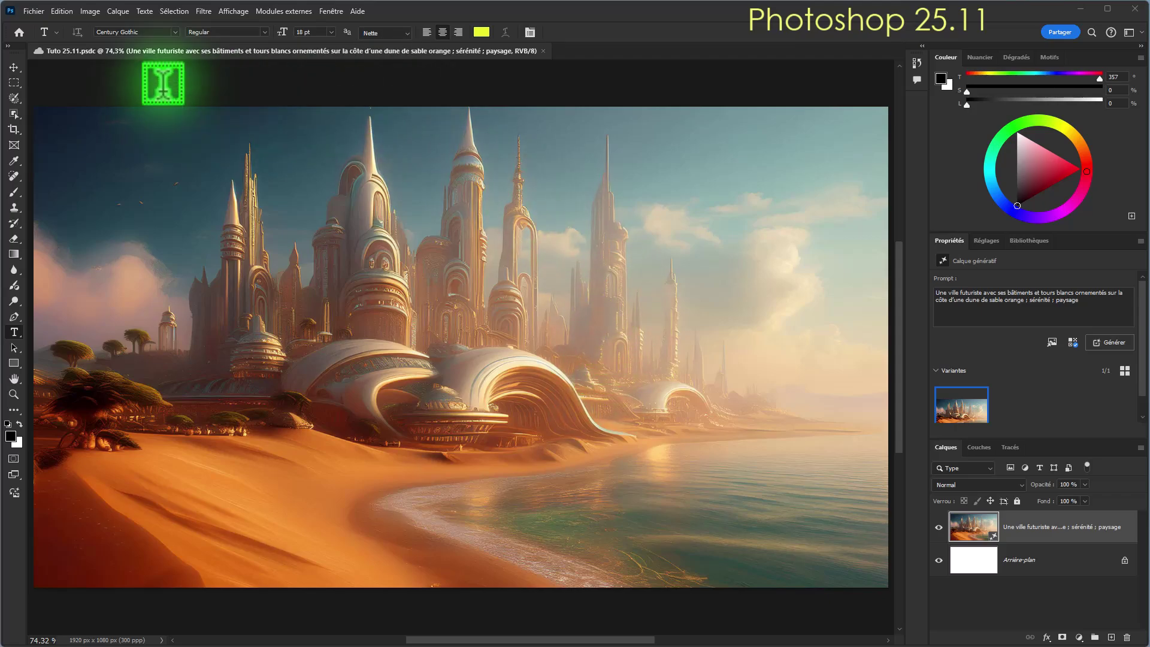
# Create a second 1920 x 1080 px RGB document at 300 ppi with a white background and fit it to the window
pyautogui.click(40, 11)
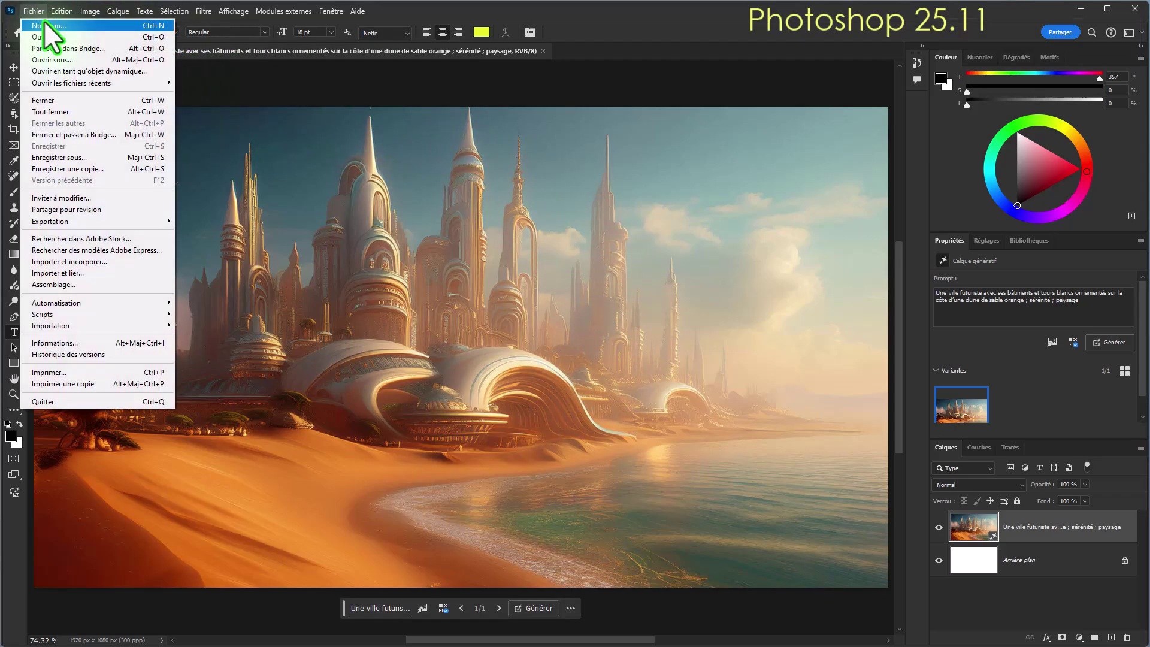
pyautogui.click(44, 21)
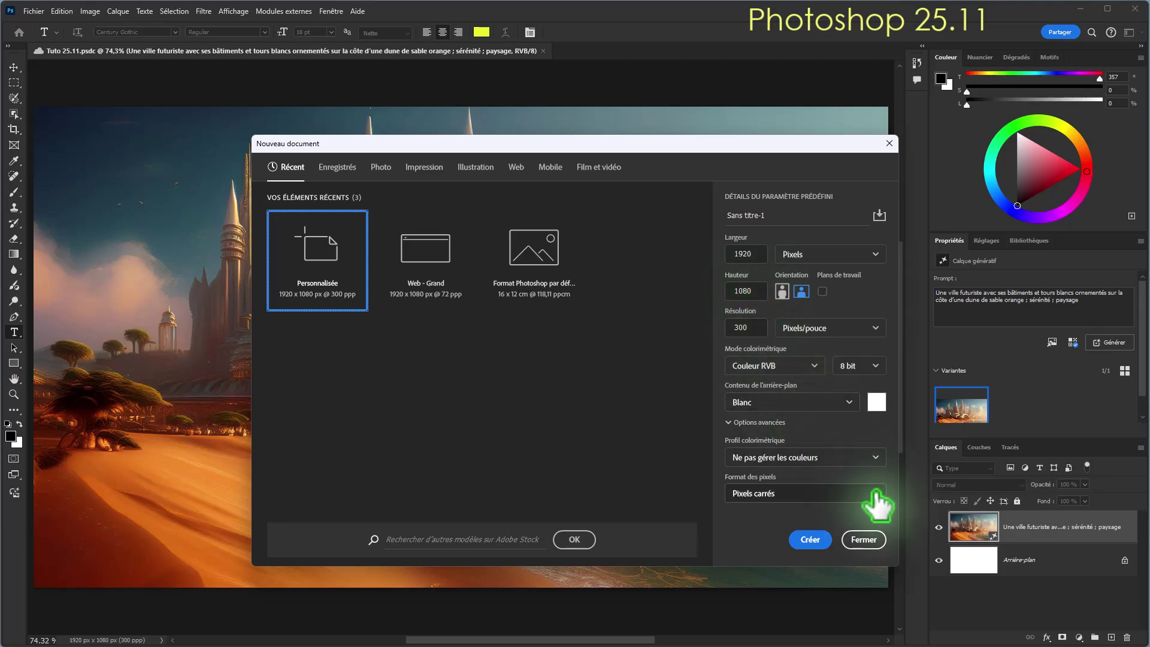
pyautogui.click(812, 540)
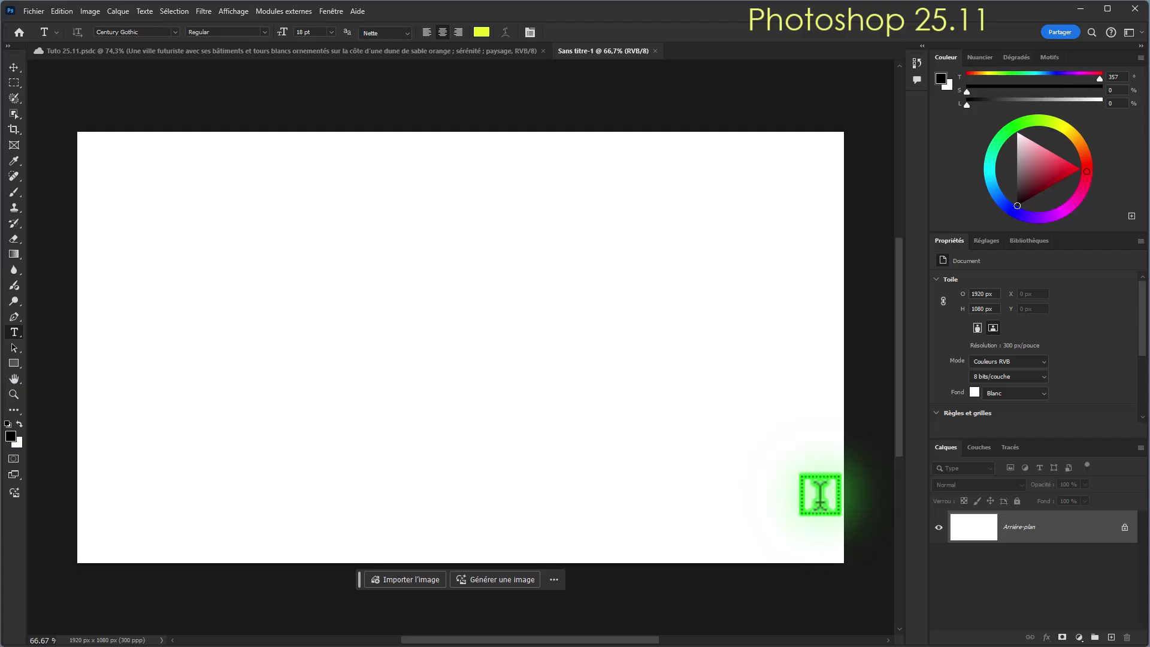
pyautogui.hotkey('ctrl', '0')
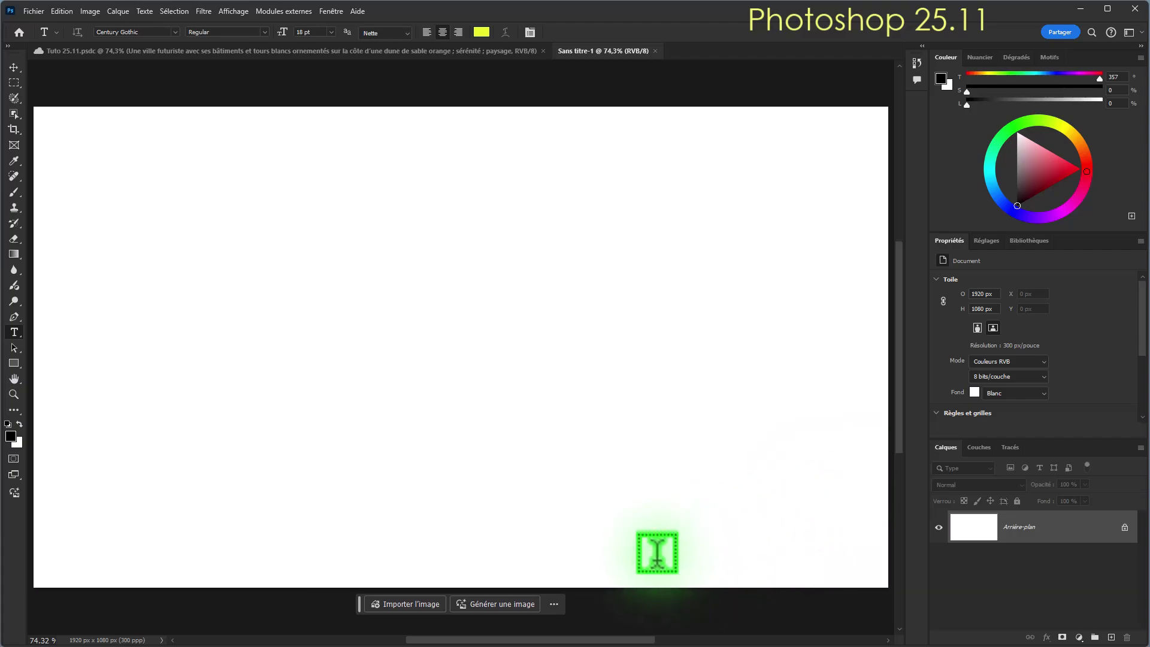
# Enter the image generation prompt "Portrait d'une jeune femme sur une plage déserte les cheveux au vent" with Photo as content type
pyautogui.click(511, 602)
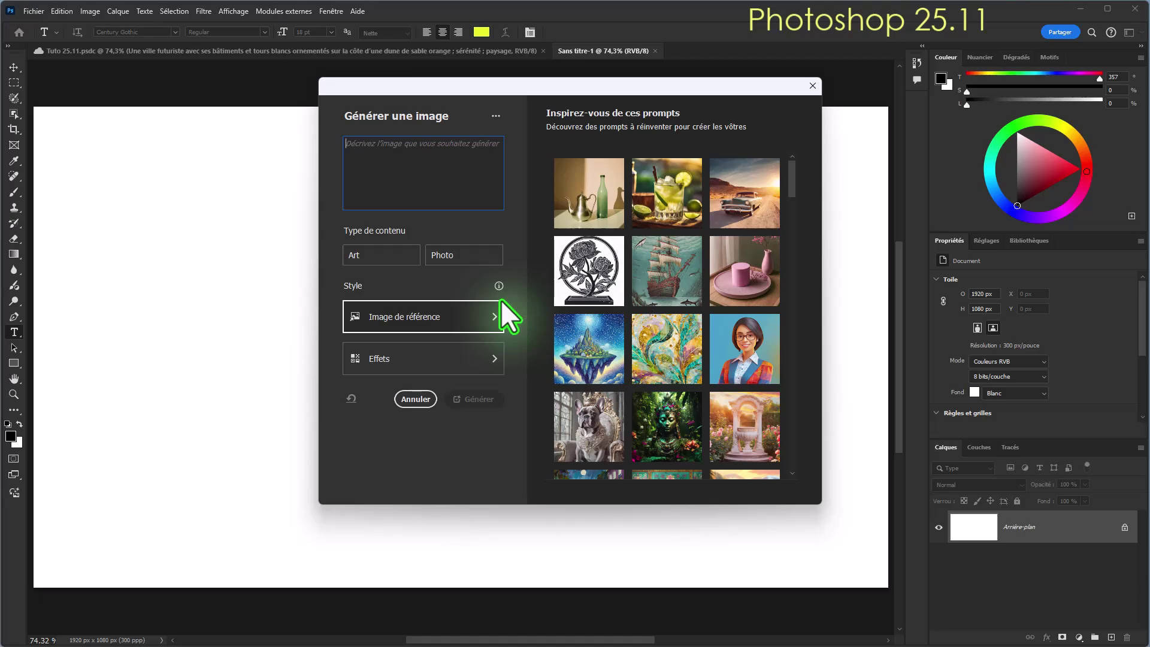
pyautogui.write('POrtrait')
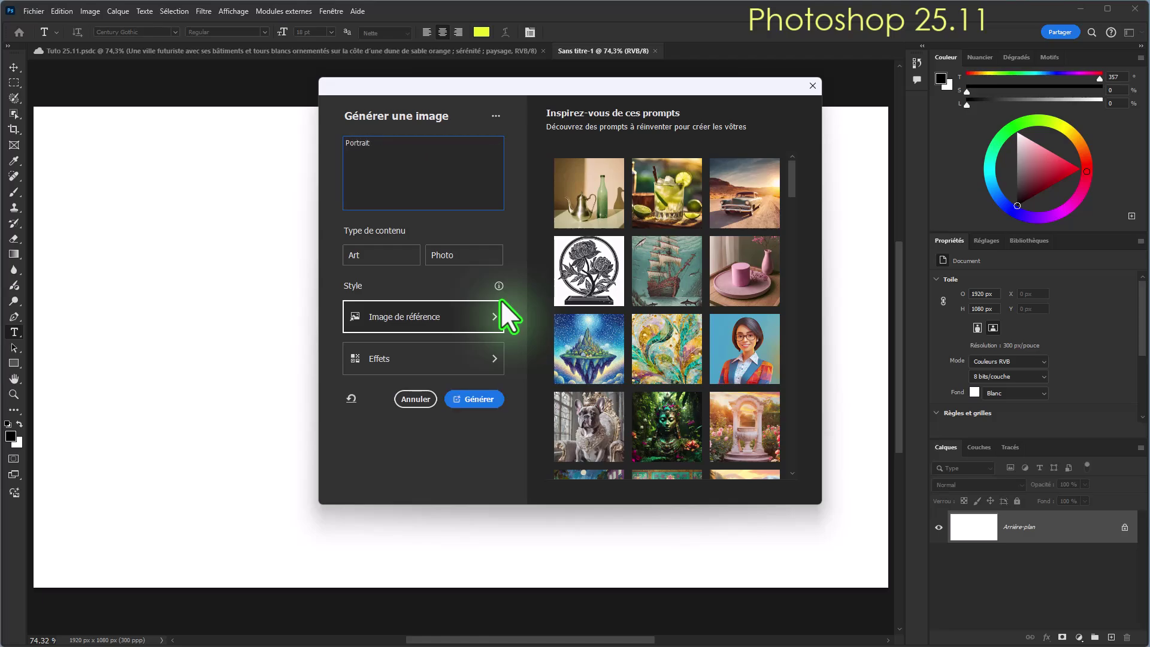
pyautogui.write(" d'une jeune femme sur une plage déserte les cheve")
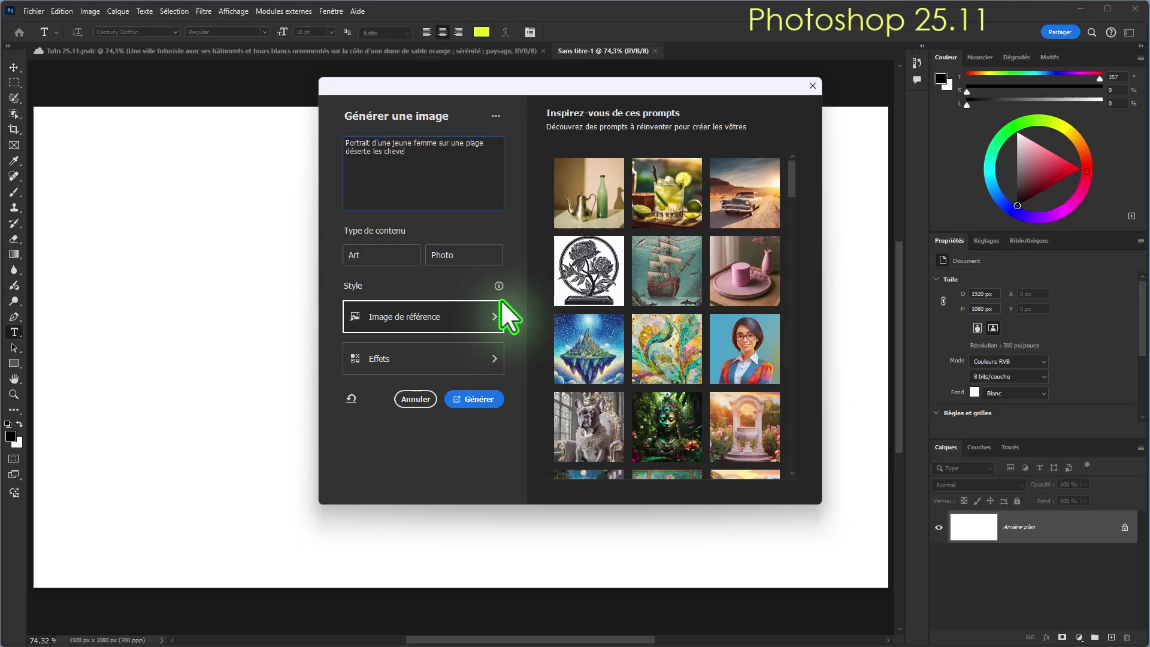
pyautogui.write('ux au vent')
pyautogui.click(492, 262)
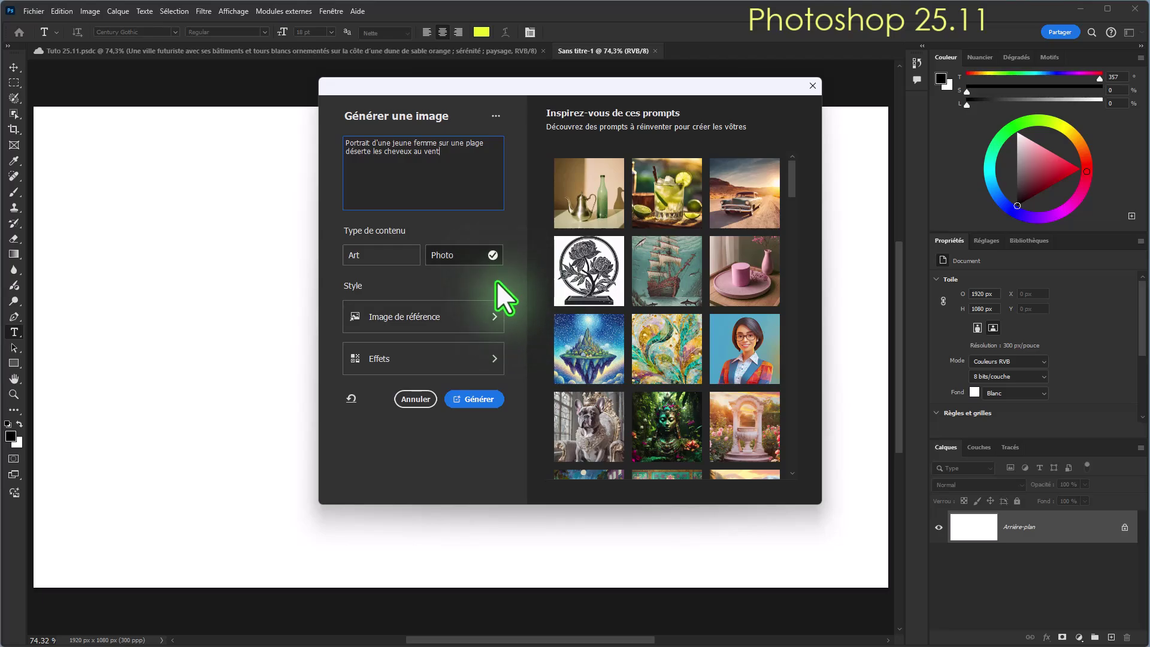
# Add the woman-4349857_1920 image from the Téléchargements folder as the style reference image for the generation
pyautogui.click(472, 319)
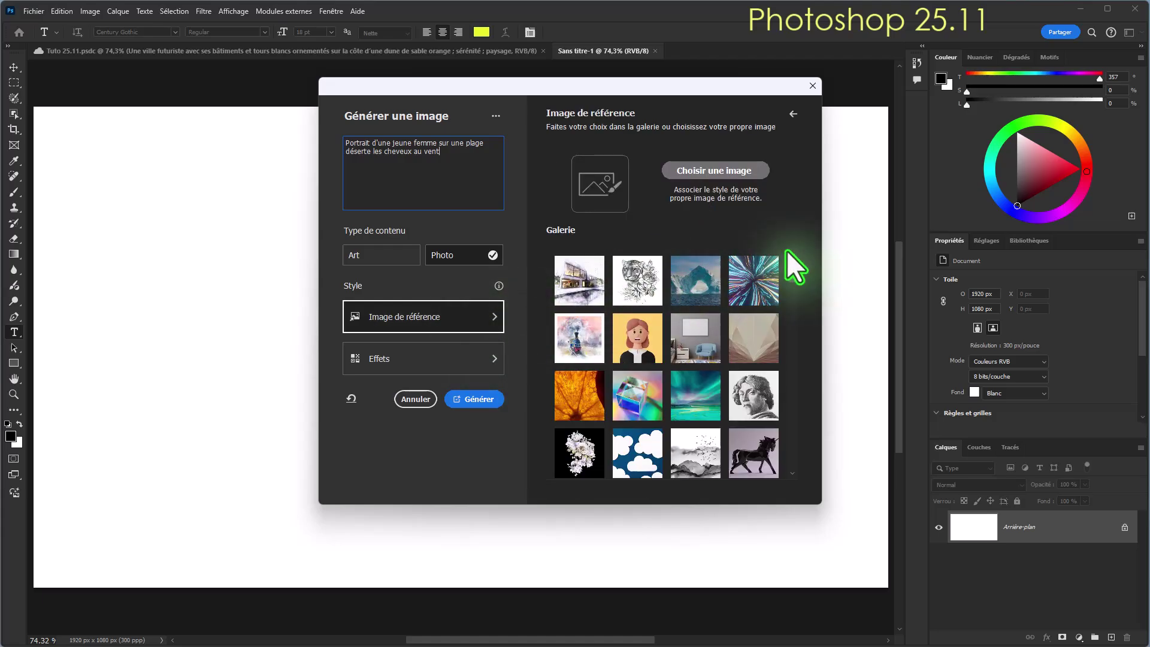
pyautogui.click(732, 171)
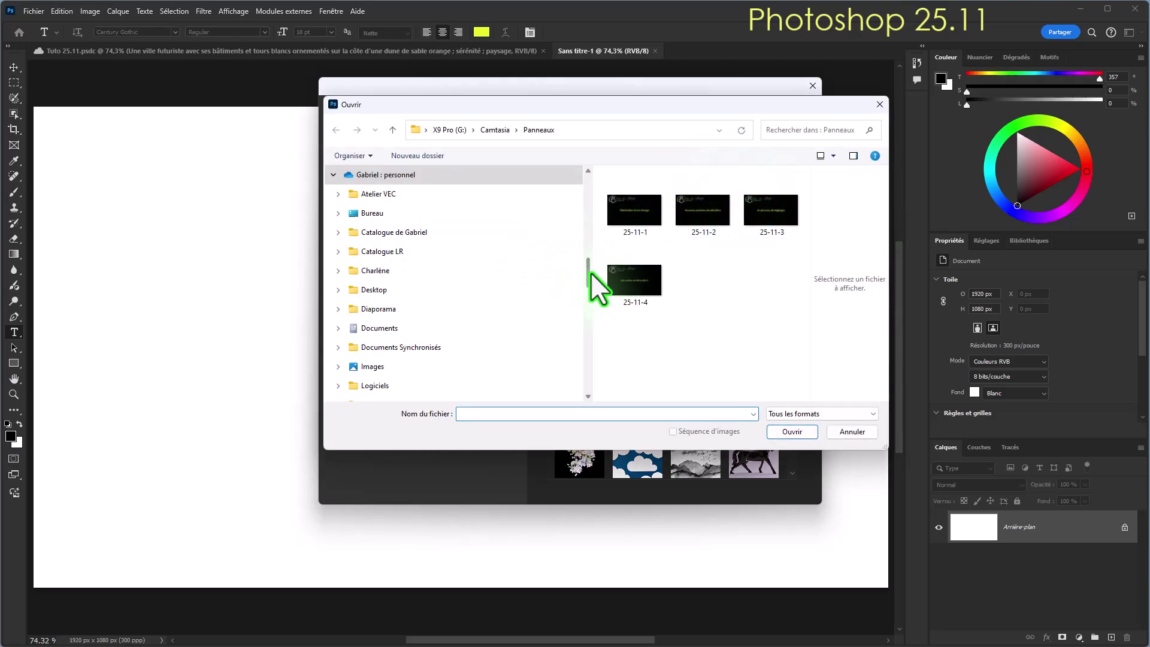
pyautogui.moveTo(586, 272); pyautogui.dragTo(588, 332)
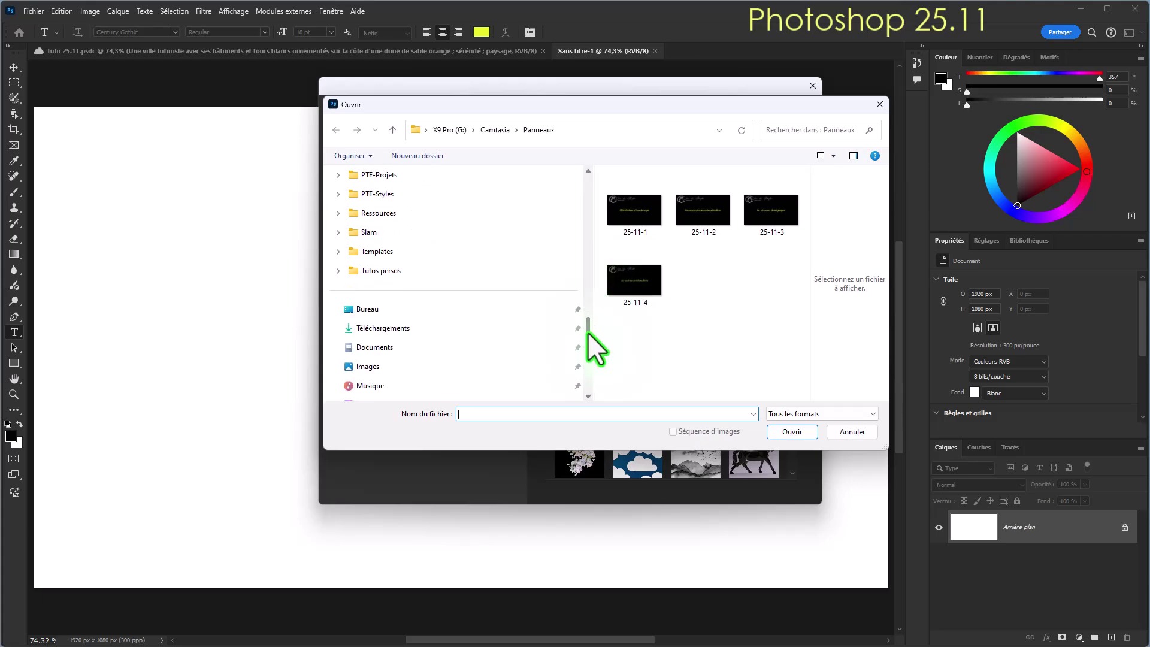
pyautogui.click(412, 329)
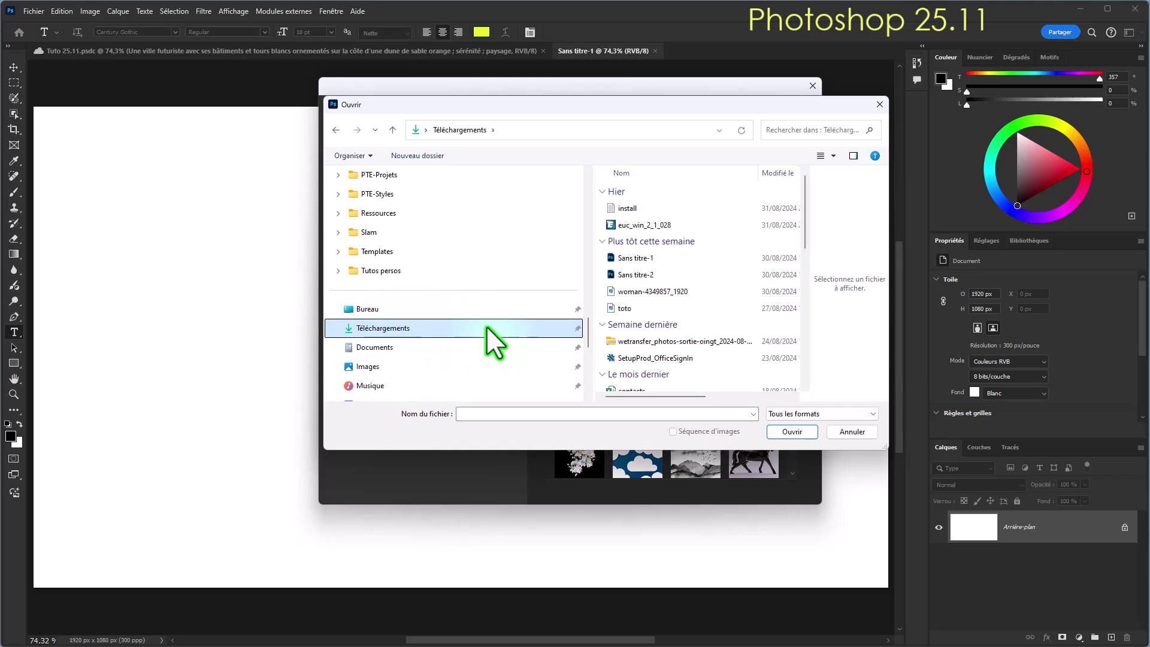
pyautogui.click(612, 293)
pyautogui.click(792, 431)
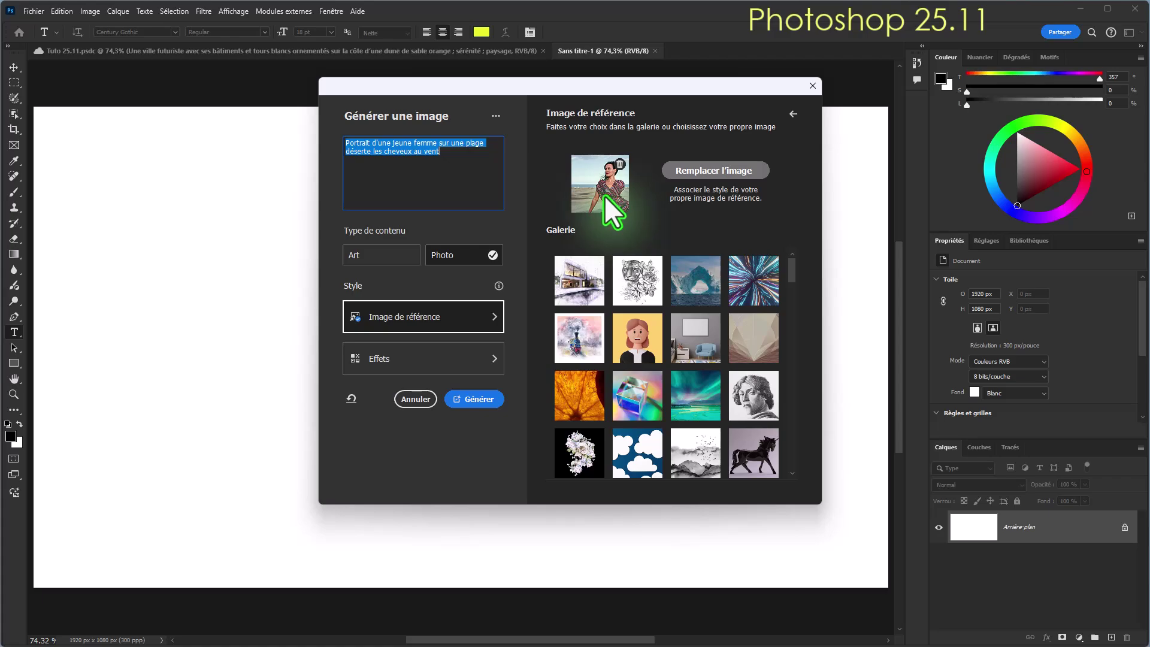
# Browse the style effect categories and select the Photographi... effect beside Objectif 180º in the Effets category
pyautogui.click(458, 355)
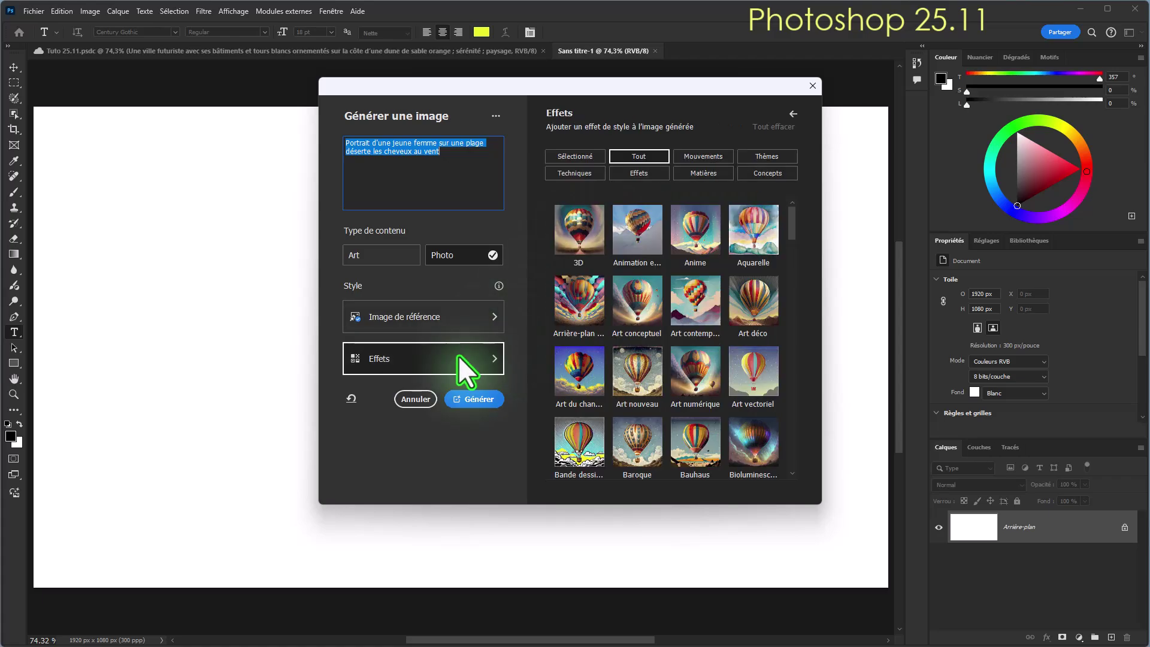
pyautogui.click(709, 156)
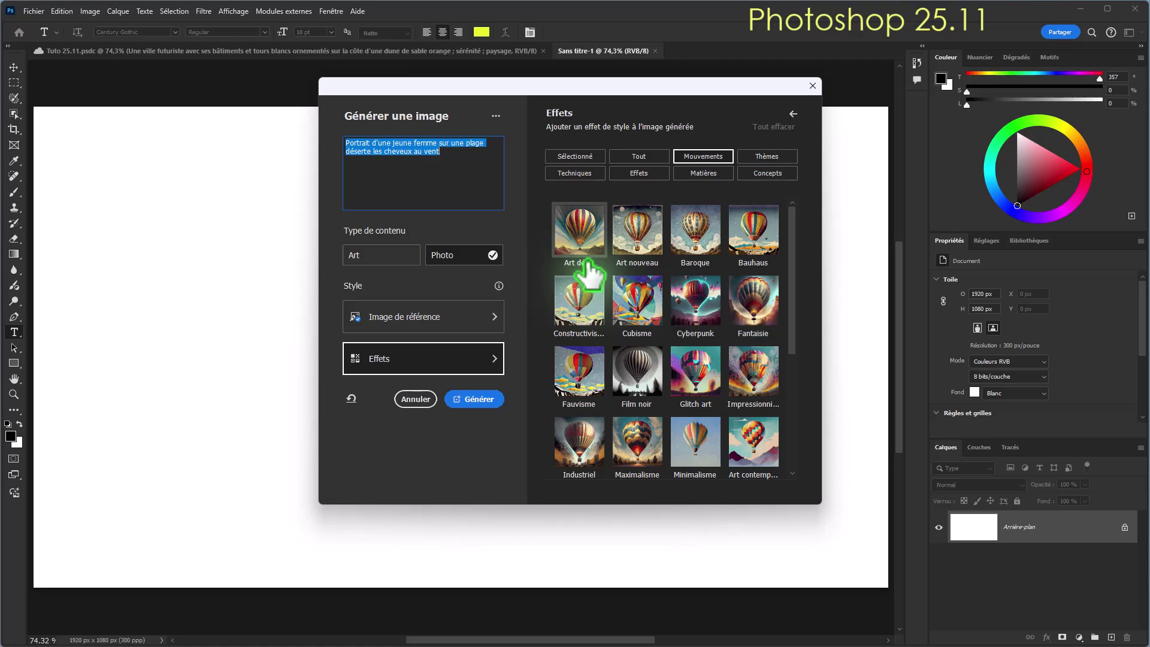
pyautogui.click(768, 156)
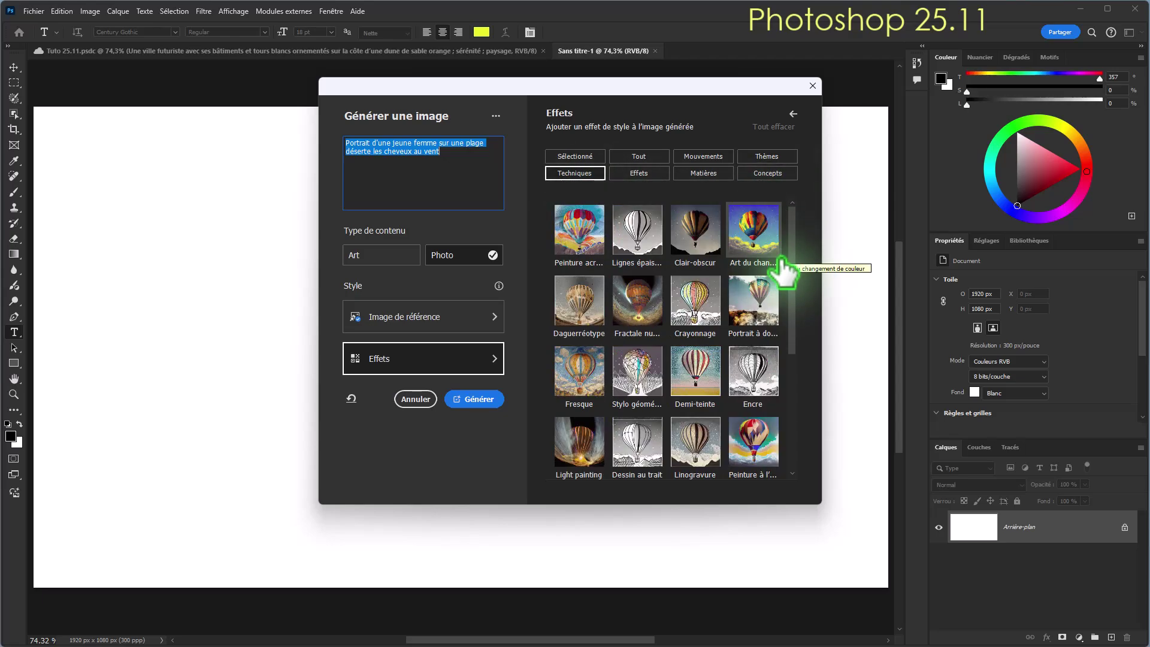
pyautogui.click(645, 170)
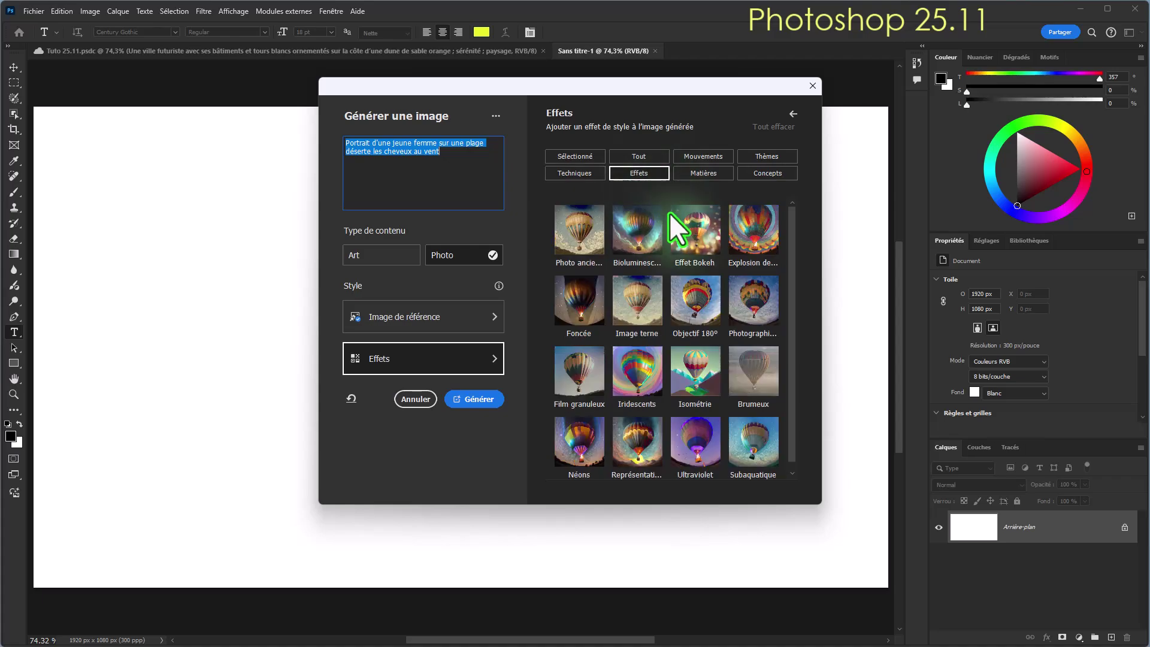
pyautogui.click(763, 314)
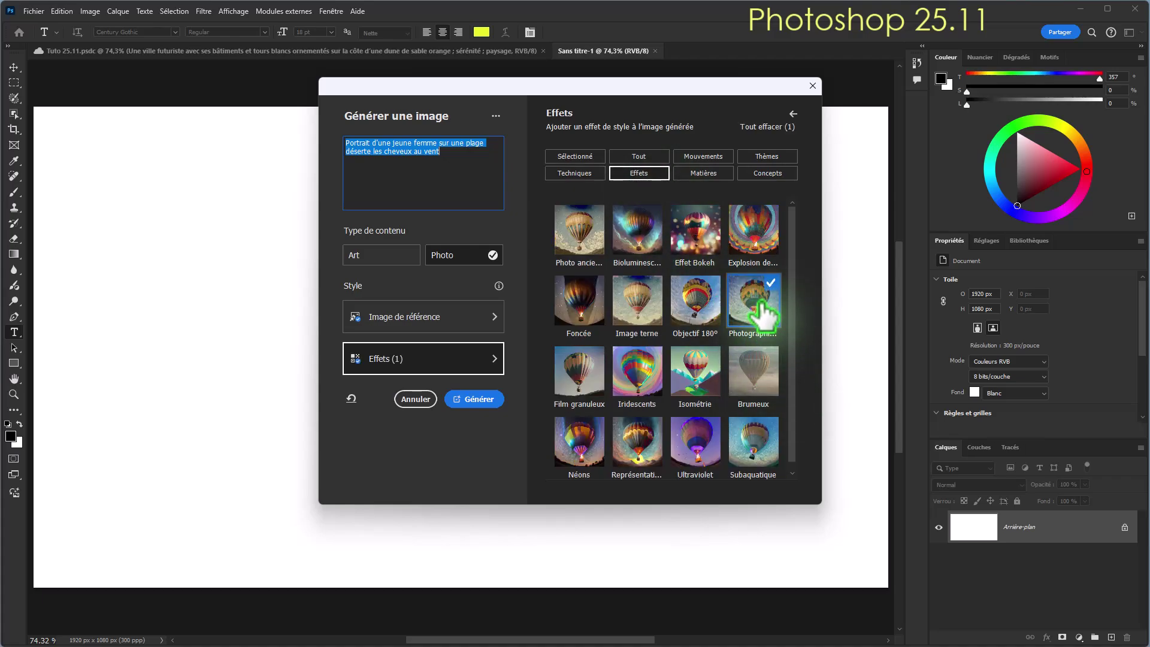
# Review the Matières and Concepts effects without adding any, and generate the beach portrait
pyautogui.click(710, 171)
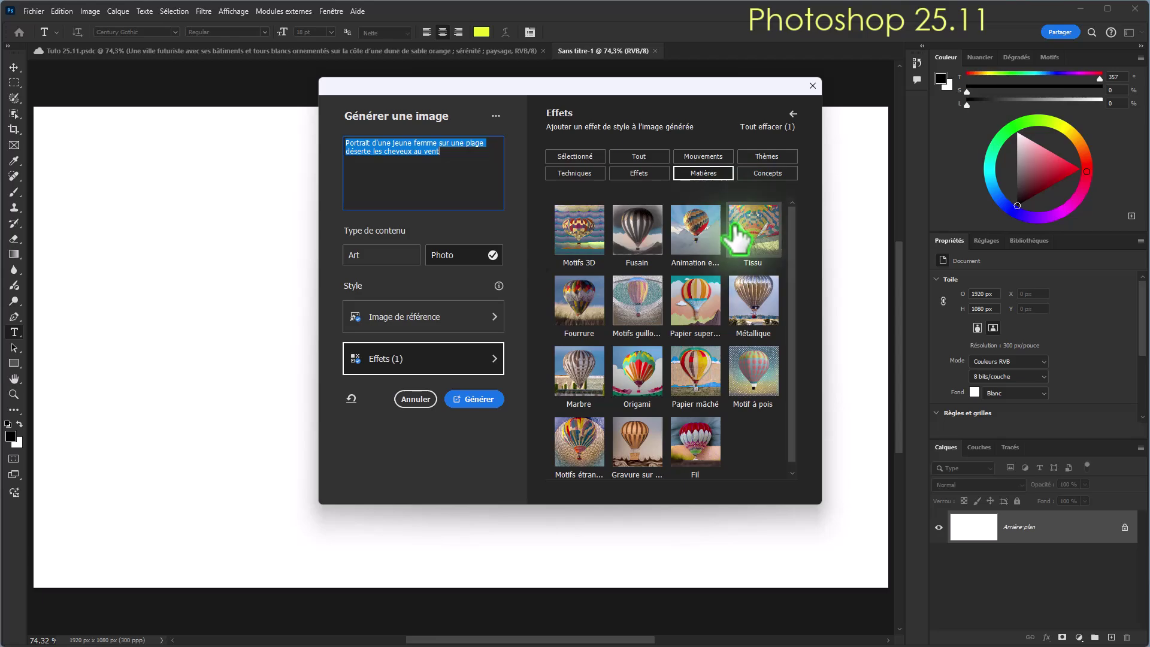
pyautogui.click(766, 175)
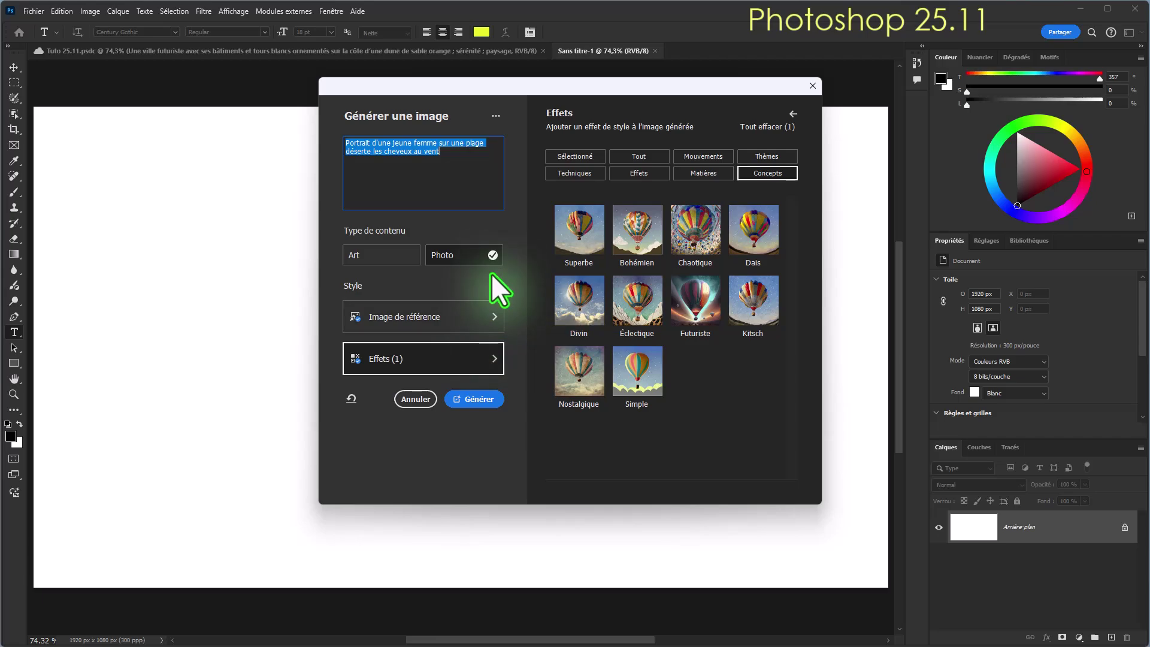
pyautogui.click(480, 397)
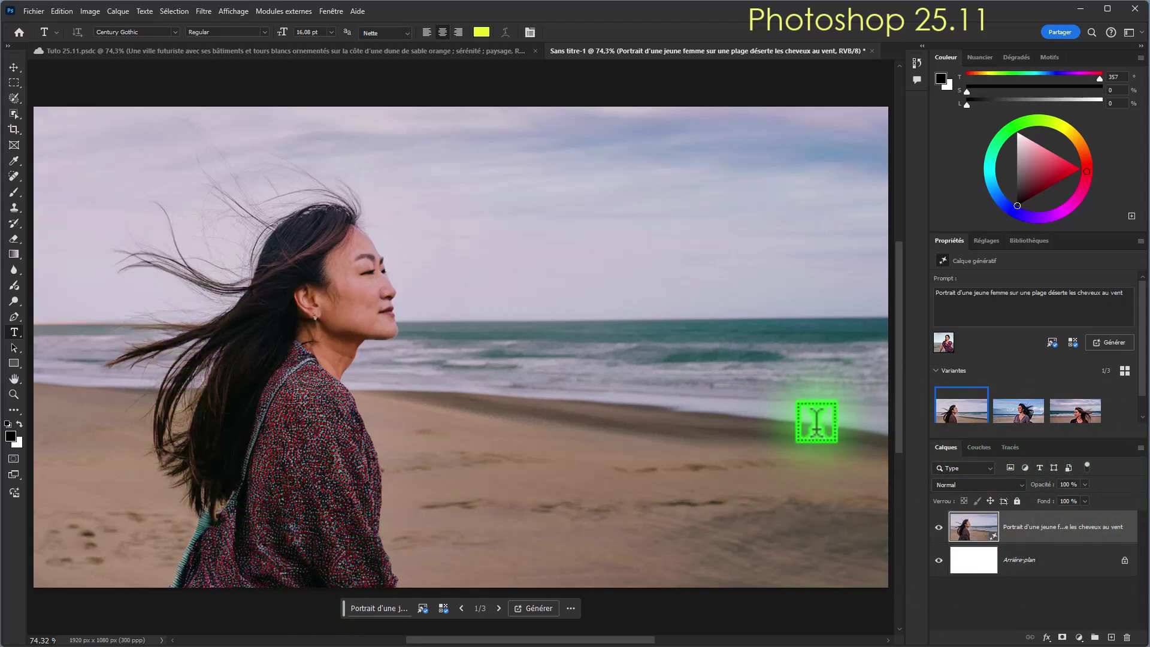
# Compare the three beach portrait variants and keep only the second, deleting the other two
pyautogui.click(1020, 409)
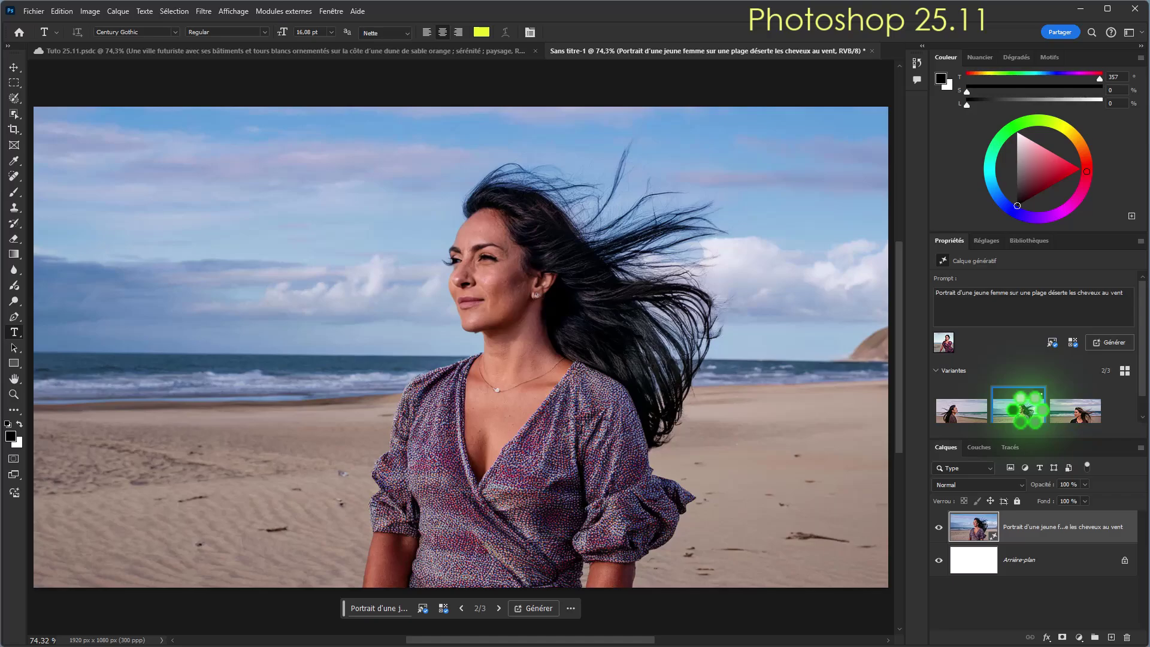
pyautogui.click(1086, 413)
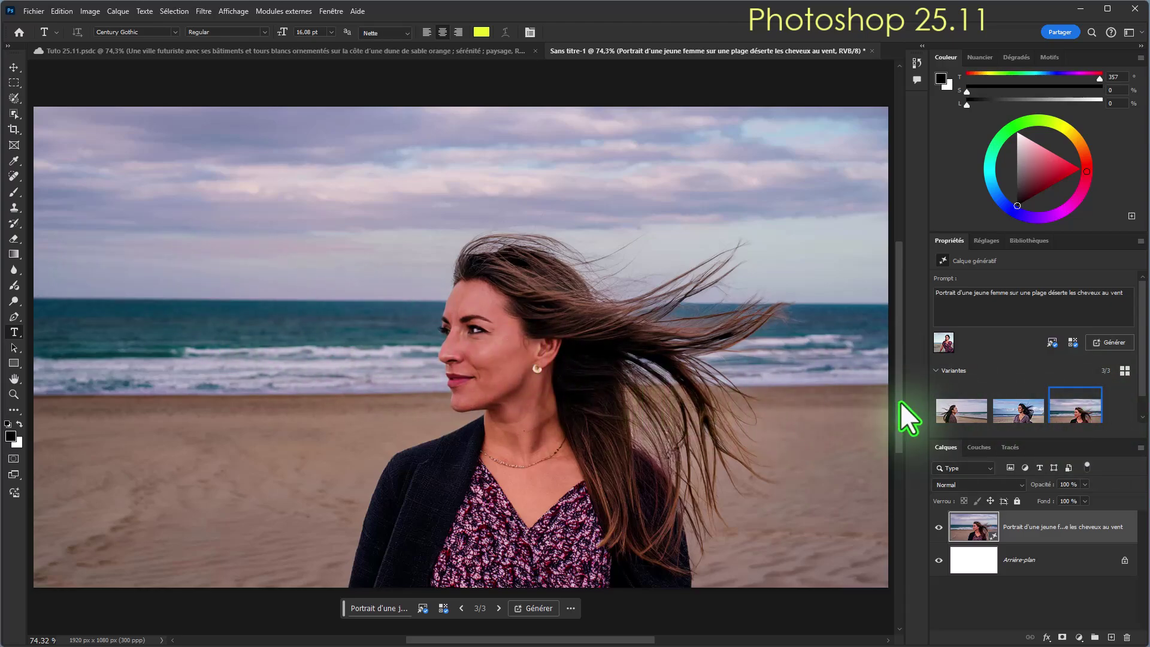
pyautogui.click(1016, 417)
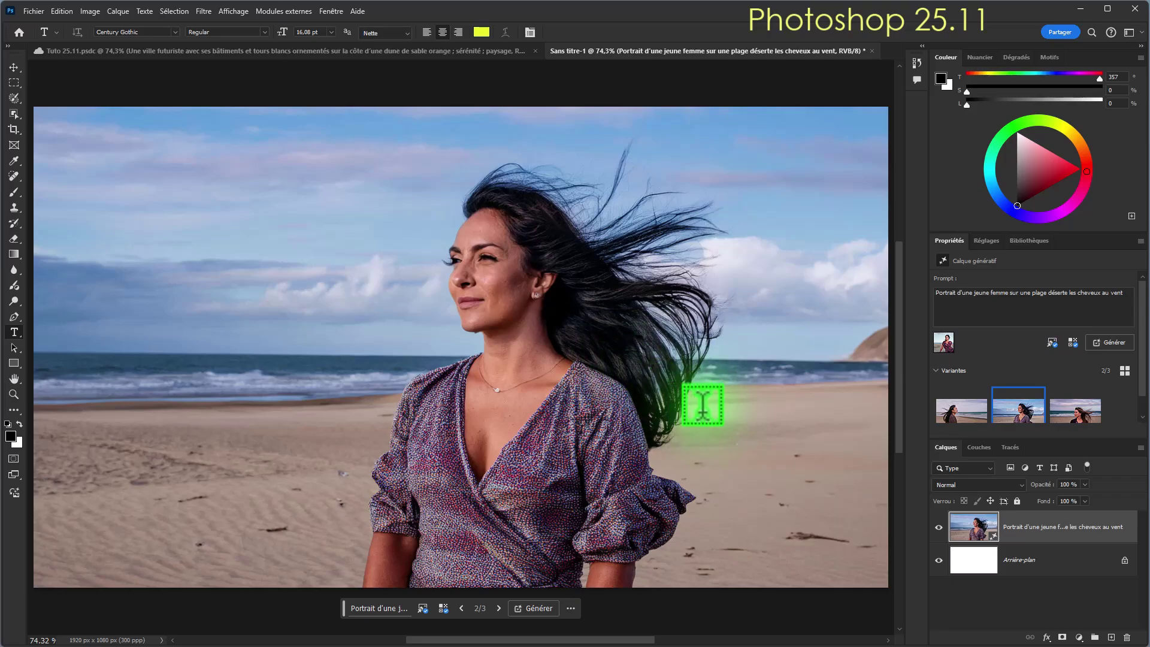
pyautogui.click(970, 417)
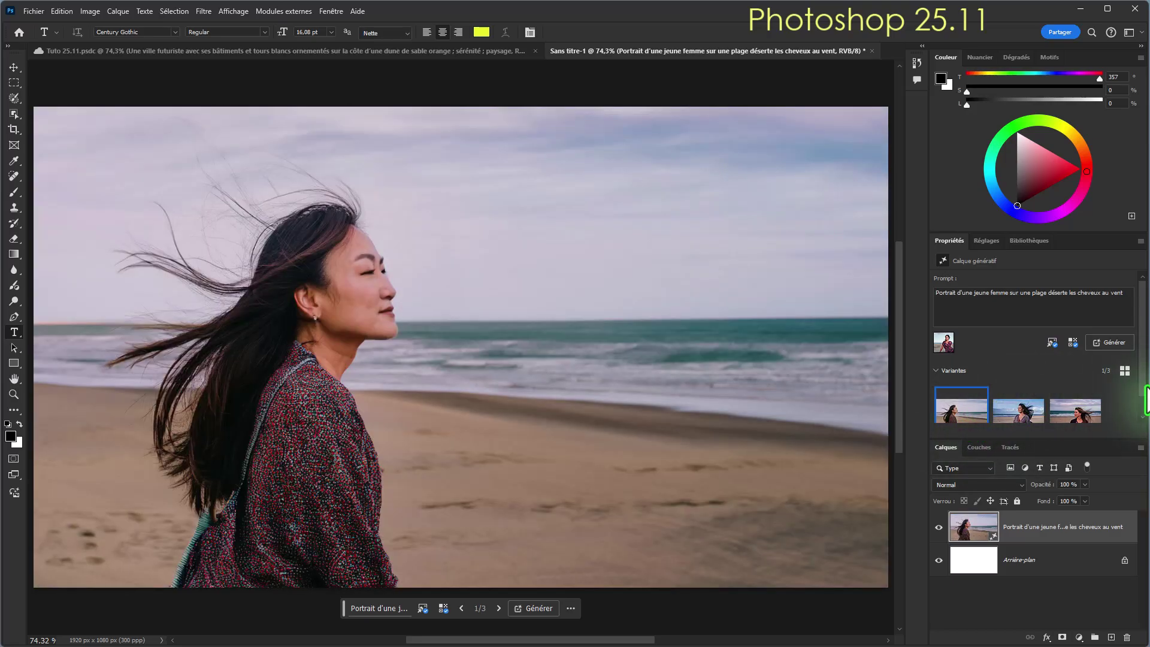
pyautogui.scroll(-2, 1144, 401)
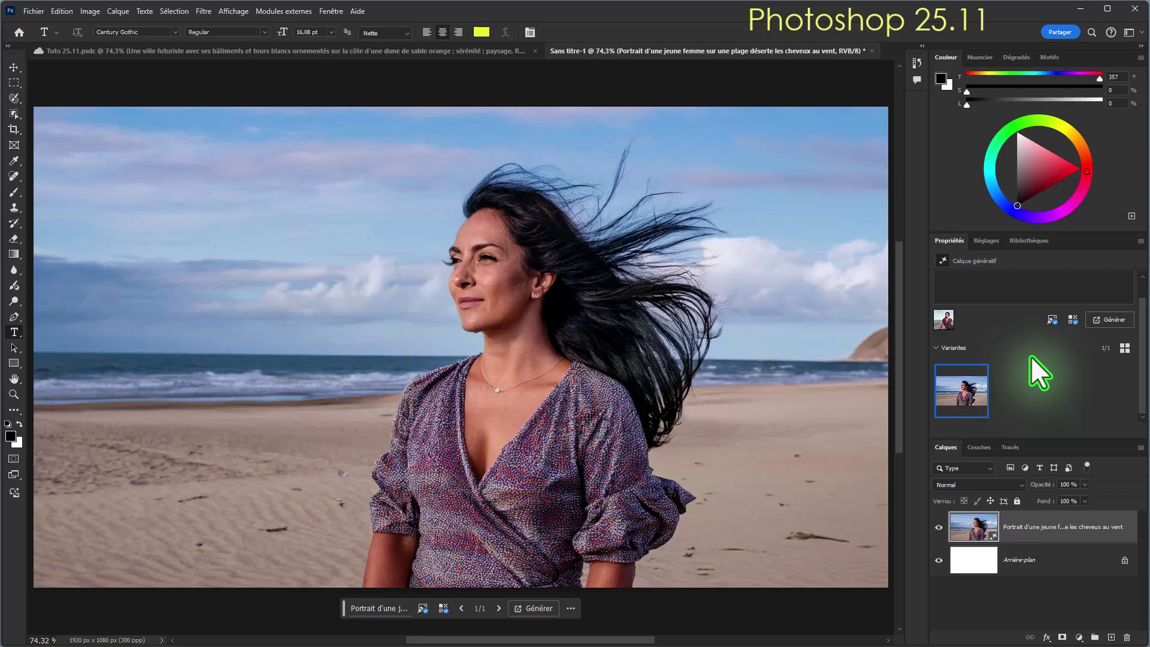
# Generate new variants with "portant des lunettes de soleil" inserted after "femme" in the prompt and the Photo ancienne effect added
pyautogui.click(1036, 527)
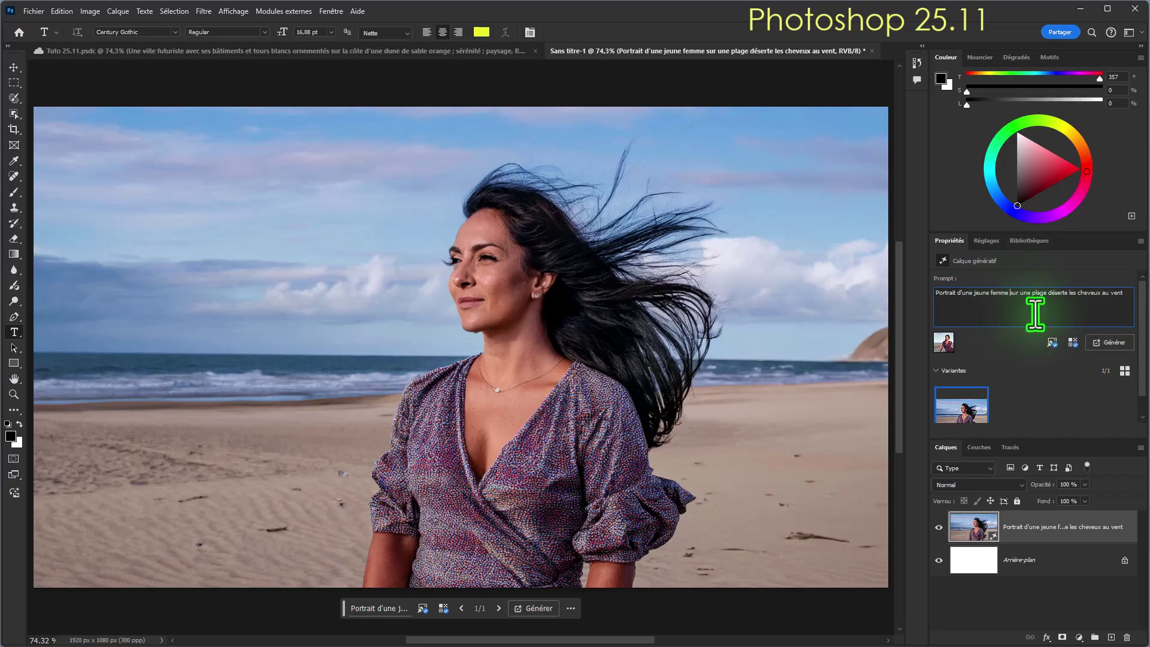
pyautogui.write('portant des lunettes de soleil')
pyautogui.click(1074, 342)
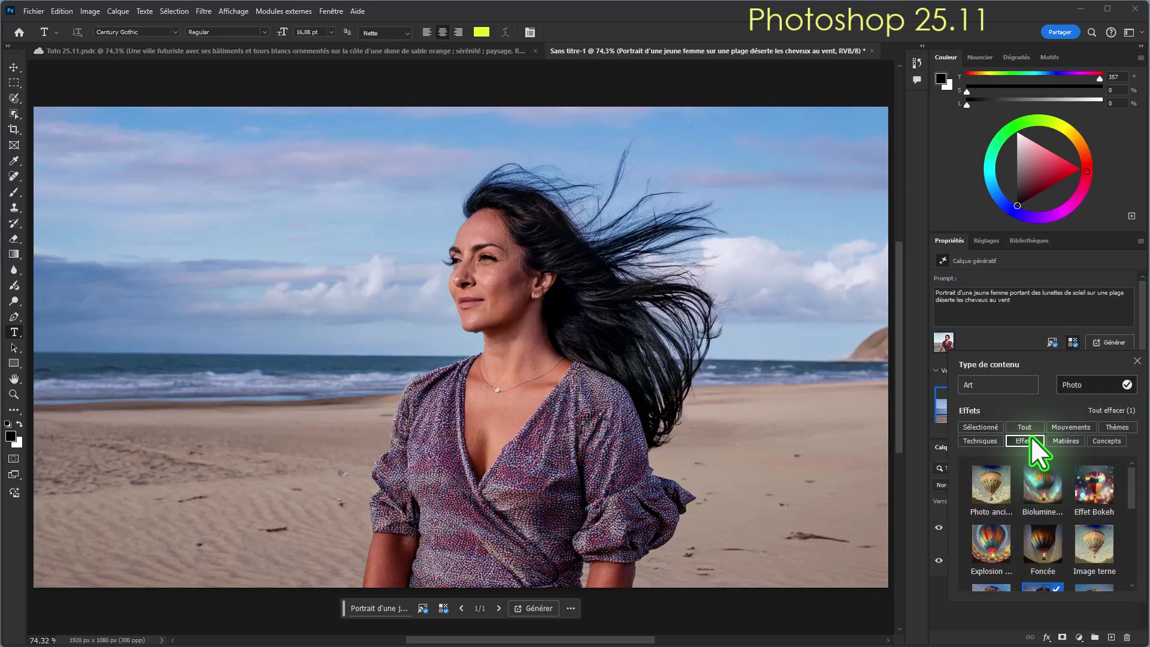
pyautogui.click(989, 499)
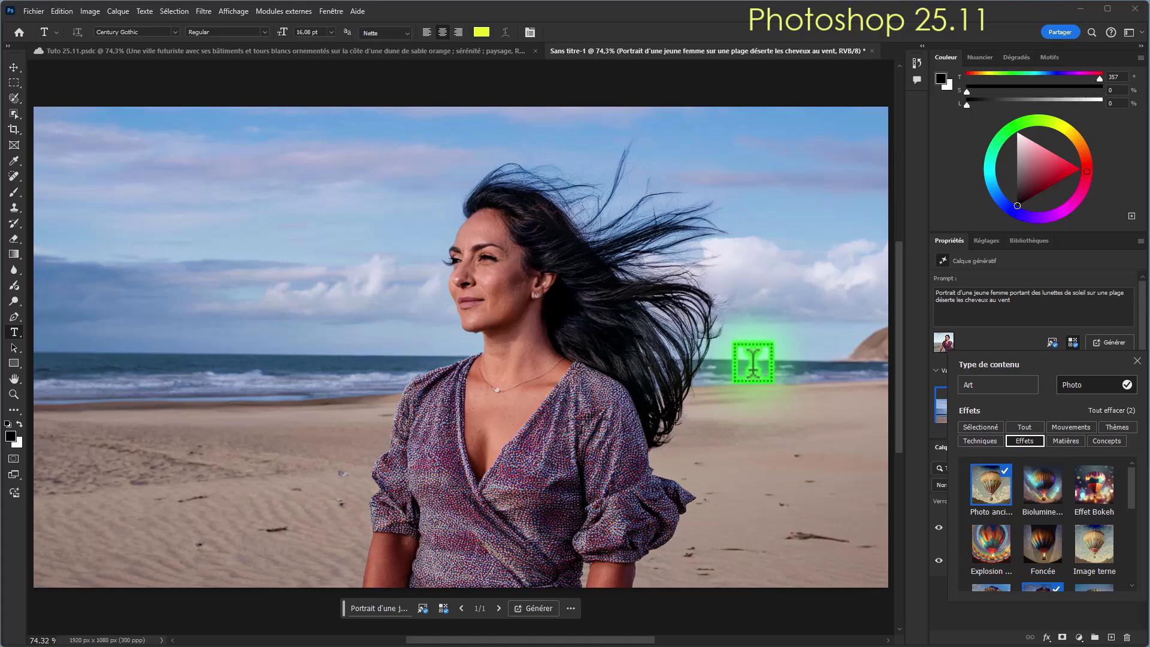
pyautogui.click(1102, 340)
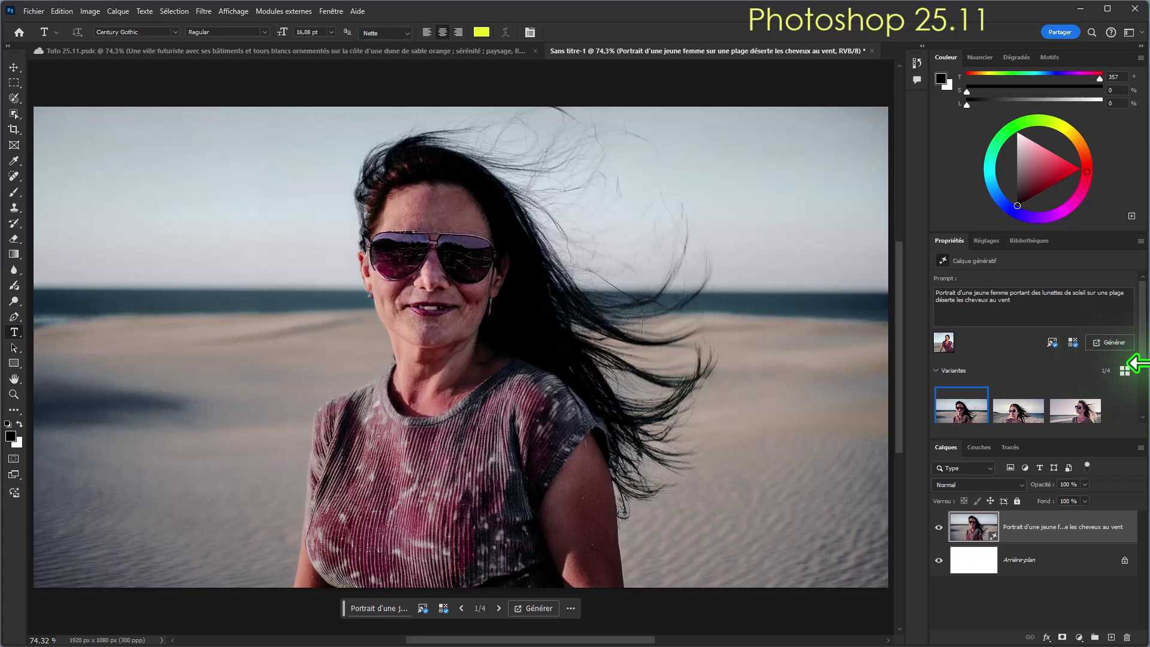
# Compare the new sunglasses variants and generate another set from the same prompt and effects
pyautogui.scroll(-2, 1126, 371)
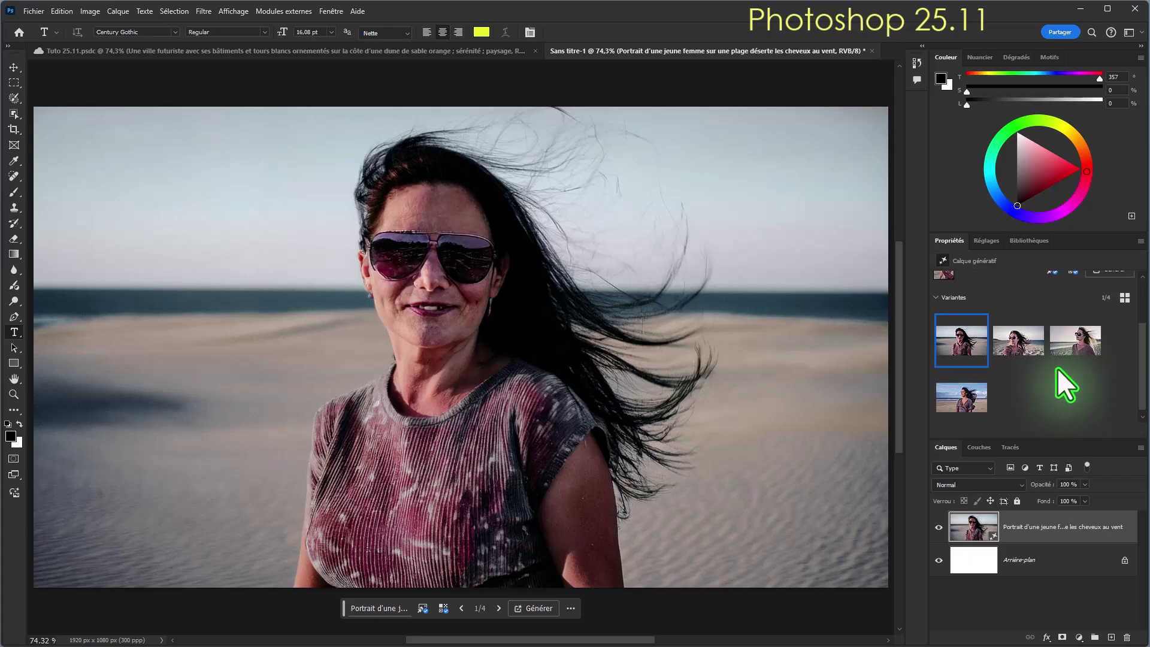
pyautogui.click(1018, 340)
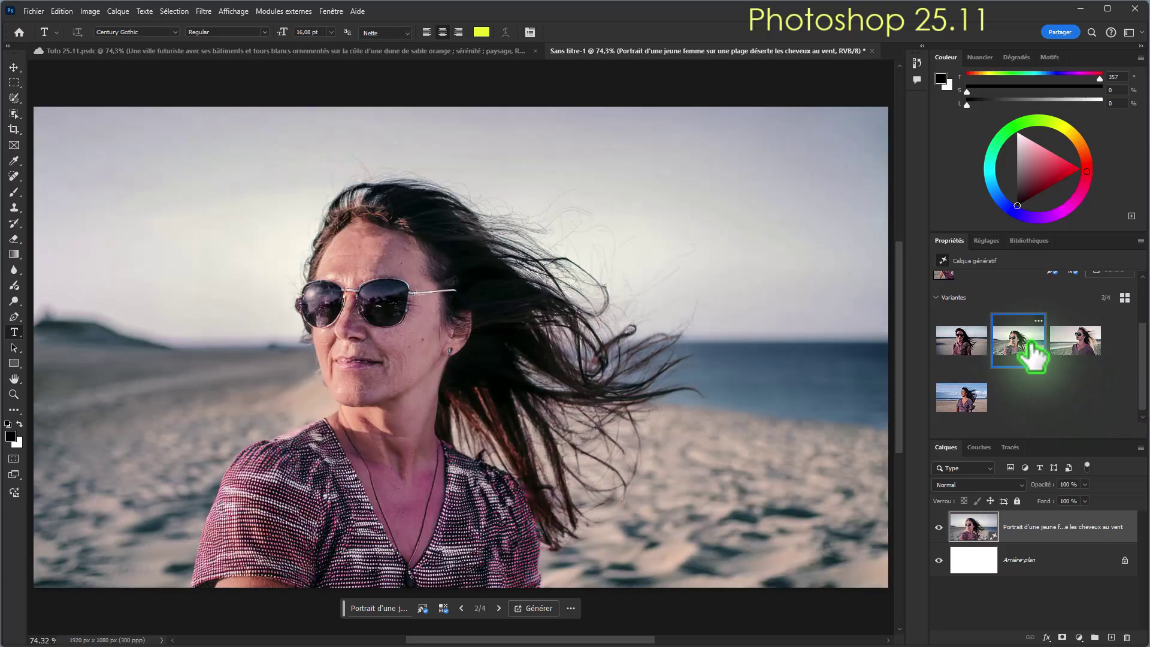
pyautogui.click(1085, 352)
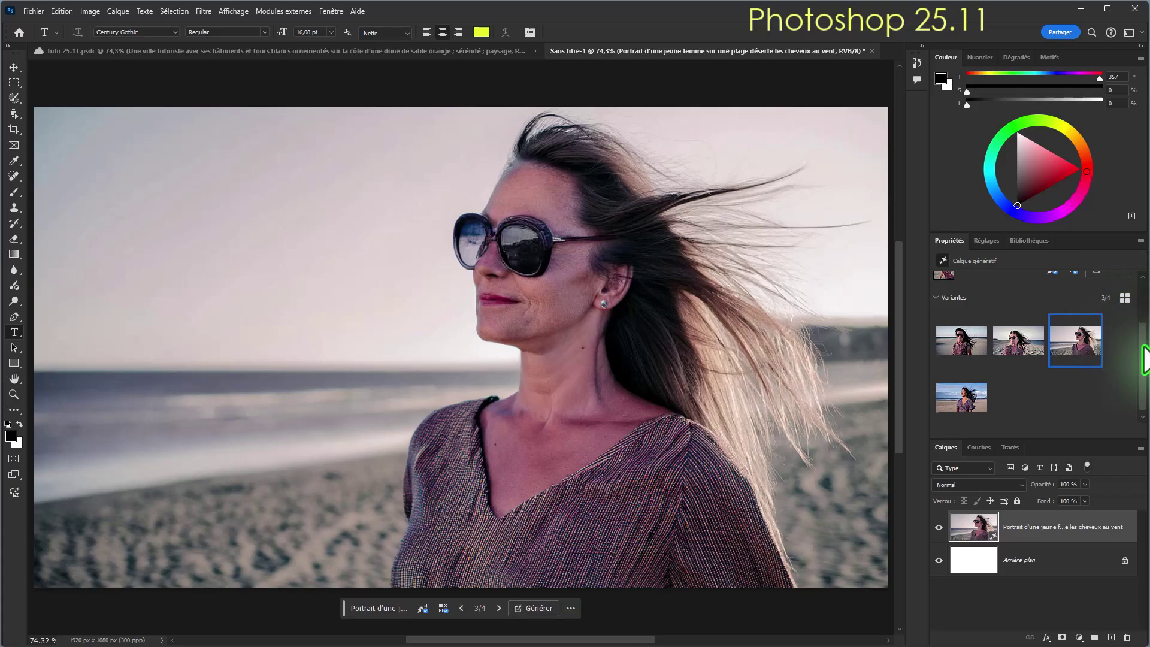
pyautogui.scroll(1, 1135, 347)
pyautogui.click(1113, 303)
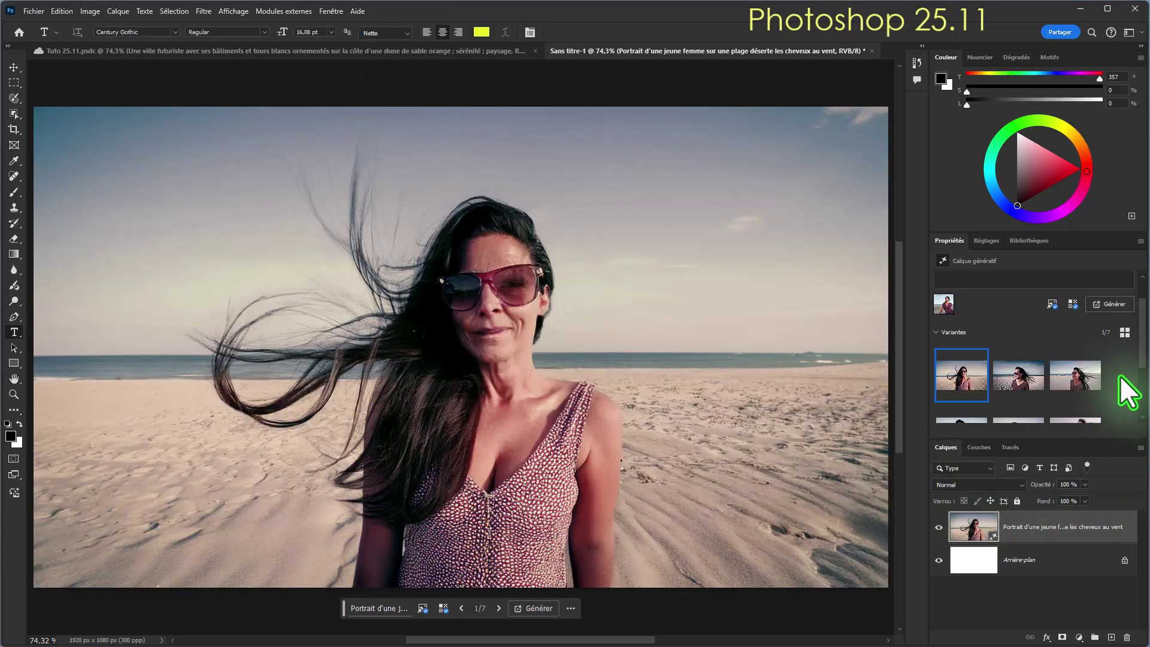
# Look through the enlarged set of variants and choose the sixth, the woman with large round sunglasses facing left
pyautogui.press('Right')
pyautogui.moveTo(1142, 367); pyautogui.dragTo(1142, 385)
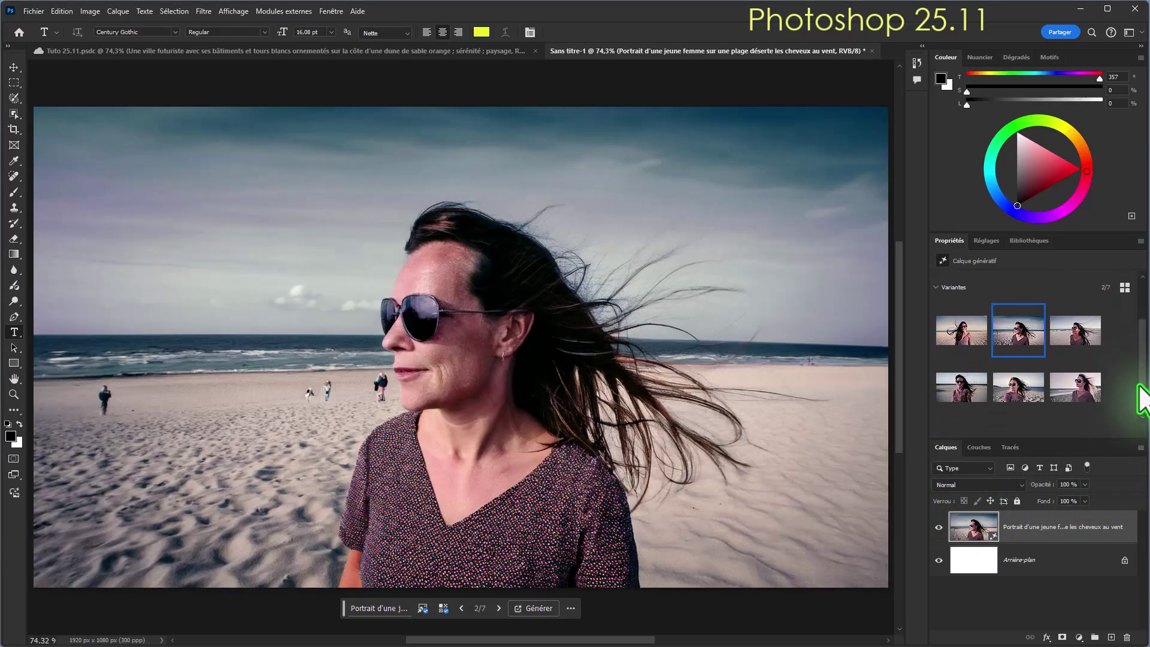
pyautogui.click(1076, 382)
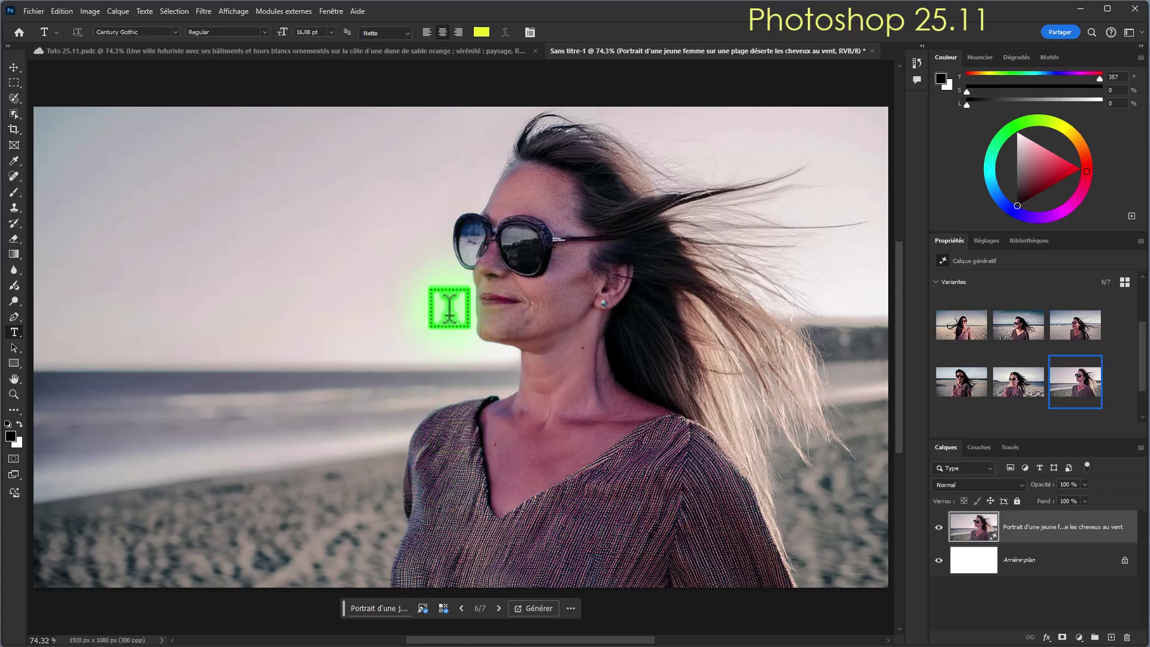
# Extend the canvas beyond the image's left edge to about 2276 px wide using the Crop tool with Développement génératif fill
pyautogui.click(14, 129)
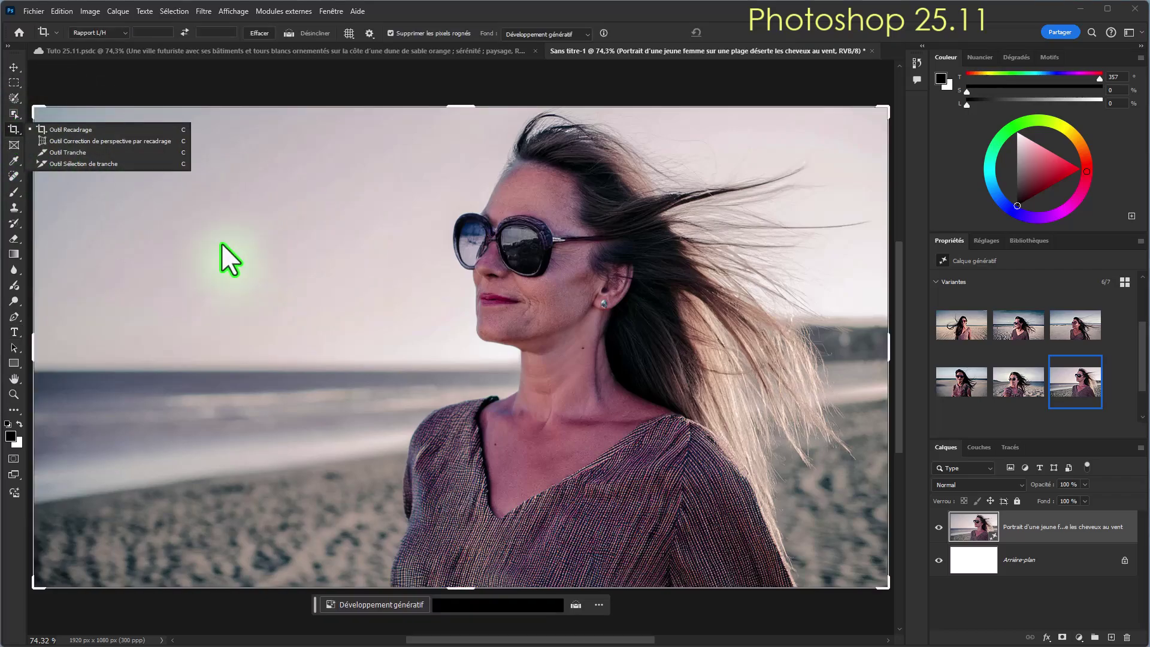
pyautogui.click(13, 393)
pyautogui.keyDown('alt'); pyautogui.click(279, 397); pyautogui.keyUp('alt')
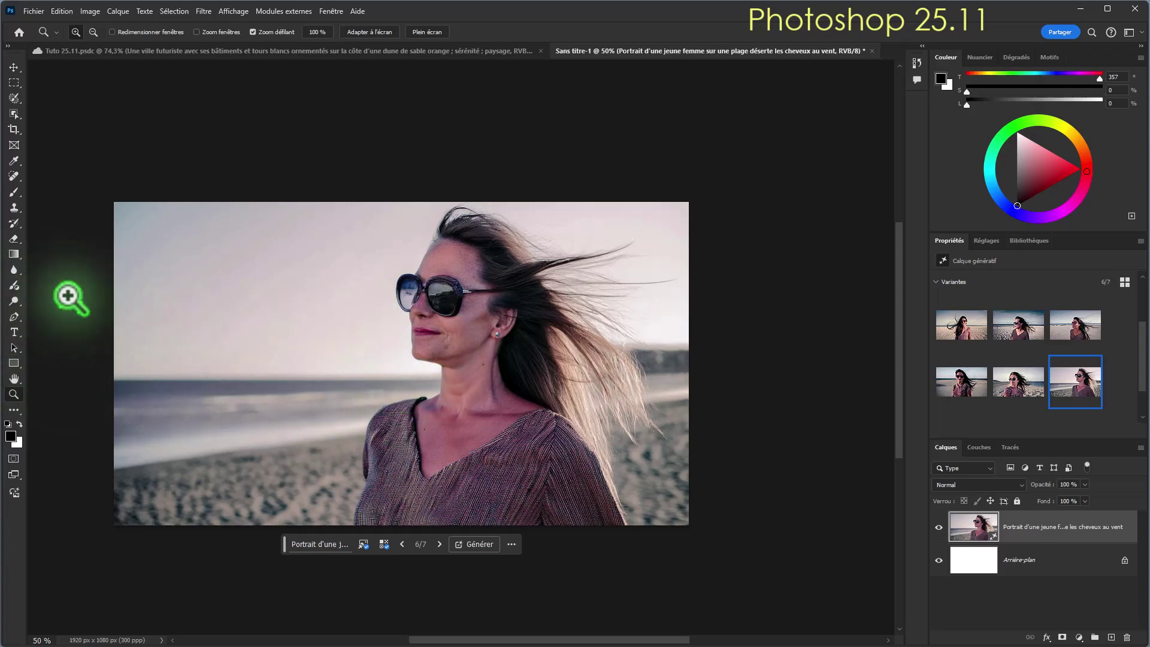
pyautogui.click(14, 130)
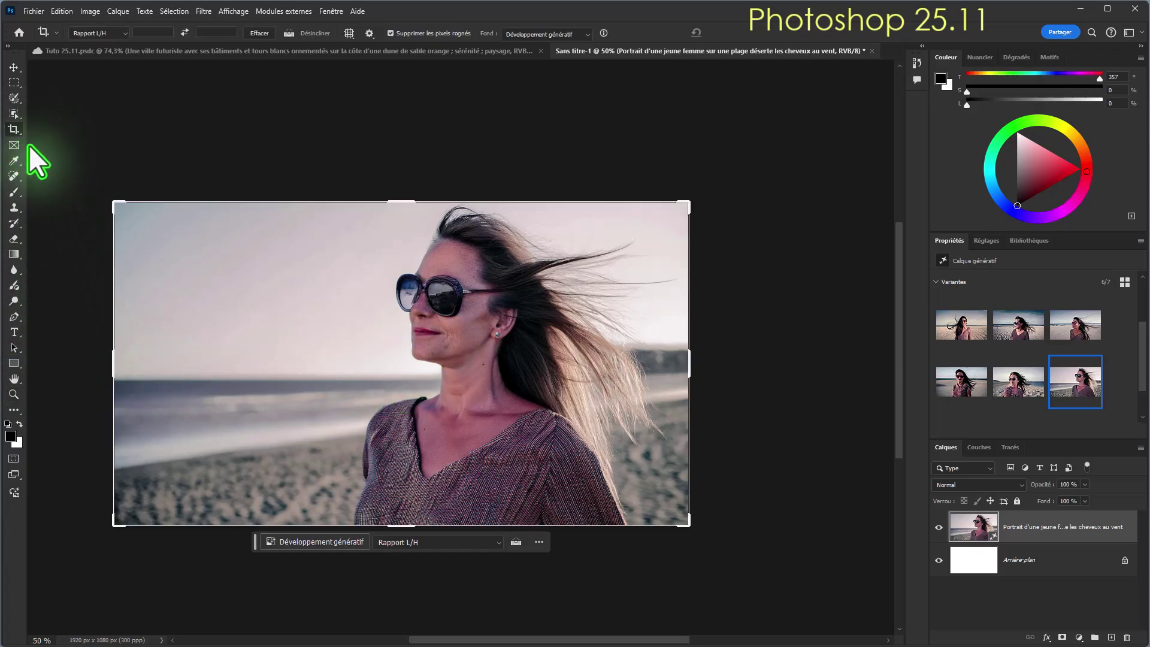
pyautogui.moveTo(111, 368); pyautogui.dragTo(57, 355)
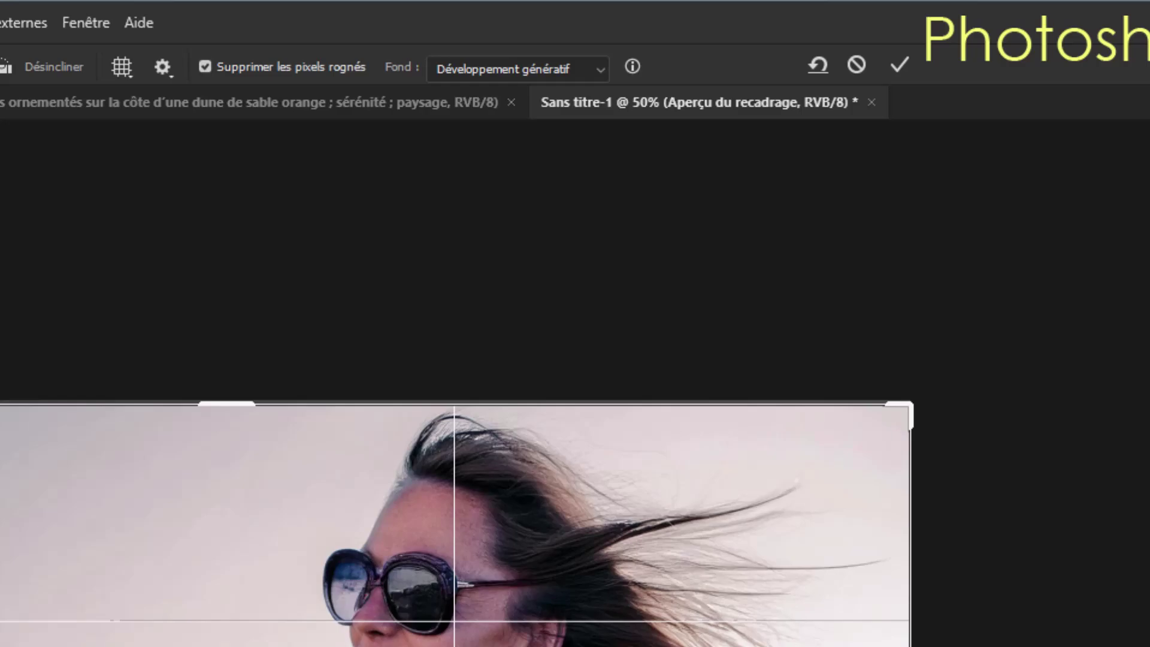
pyautogui.press('Return')
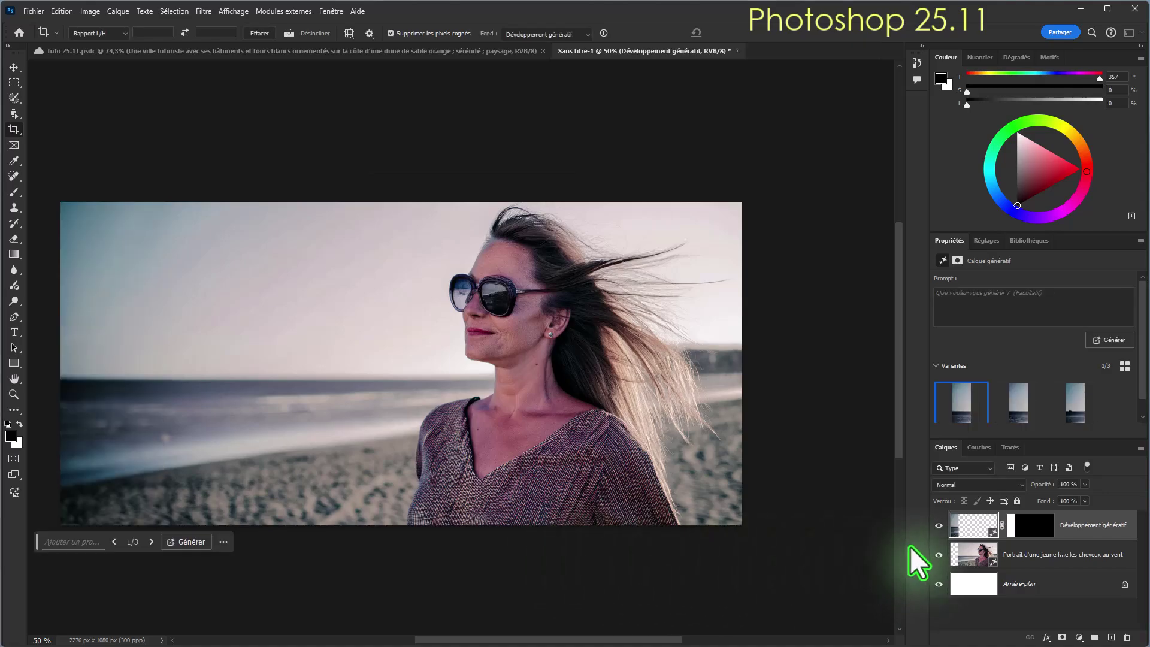
# Compare the three generative expansion variants and keep the first one
pyautogui.click(1033, 412)
pyautogui.click(1073, 412)
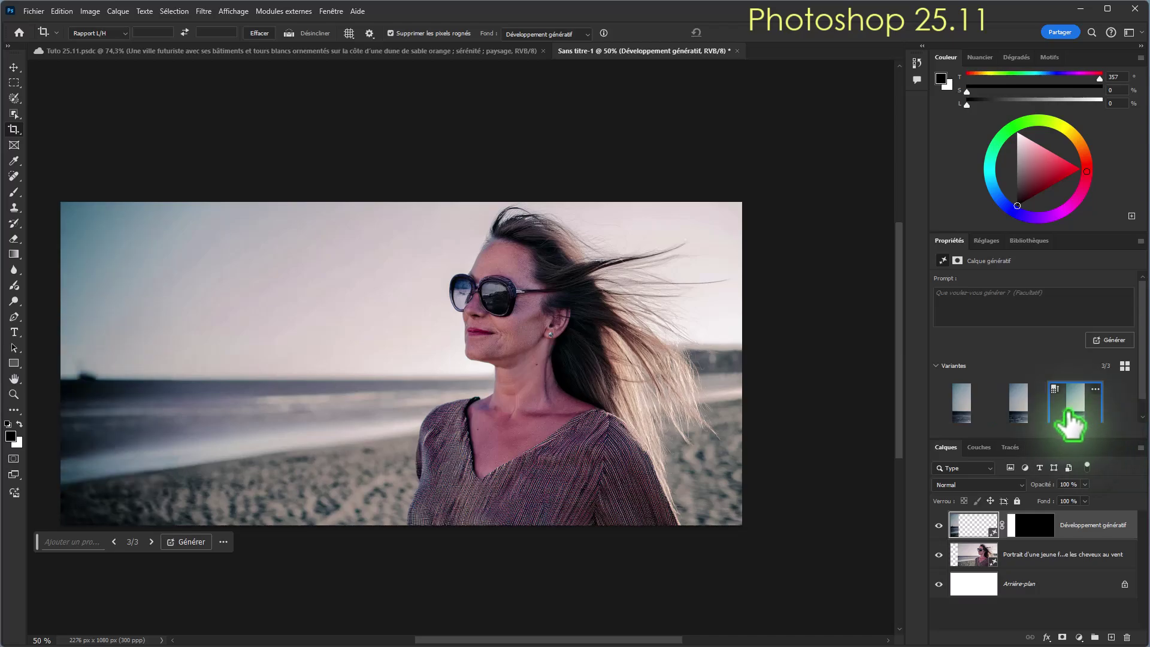
pyautogui.click(960, 412)
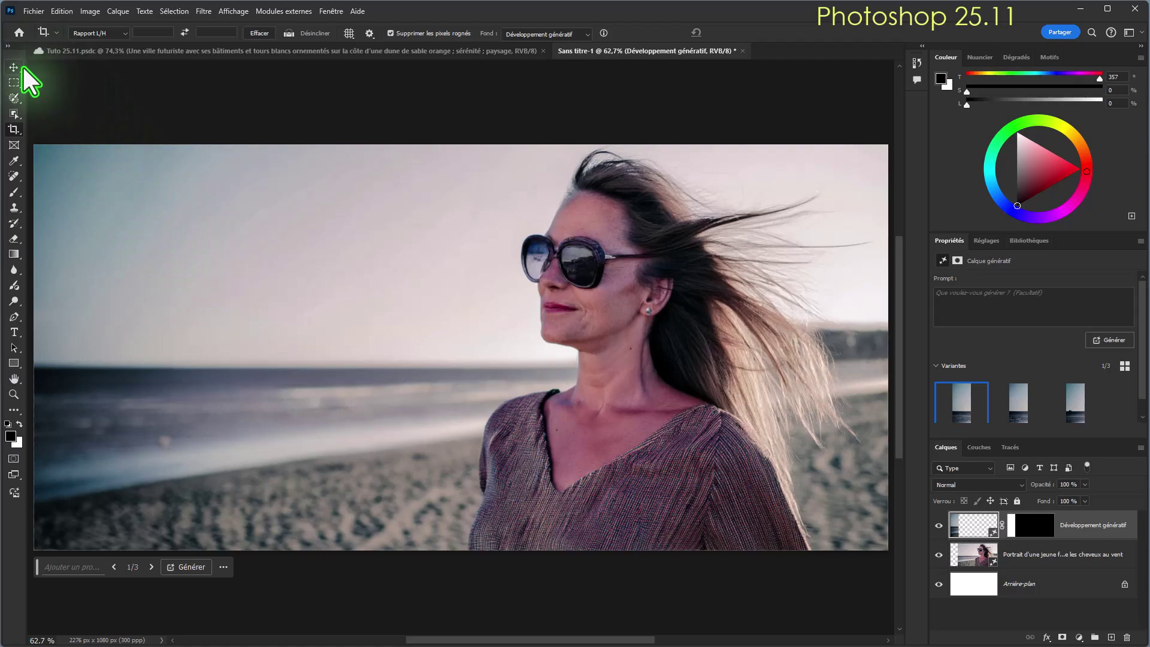
# With the Selection Brush, paint a test spot in the sky and set the brush to 96 px with 0 % hardness
pyautogui.click(15, 99)
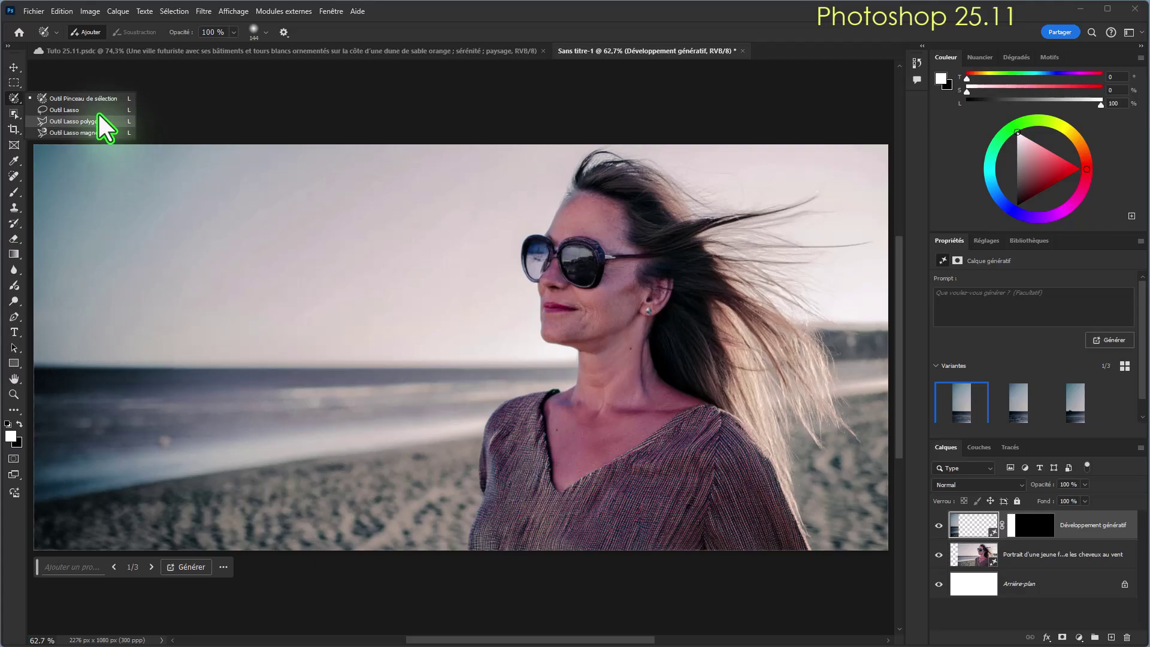
pyautogui.click(13, 97)
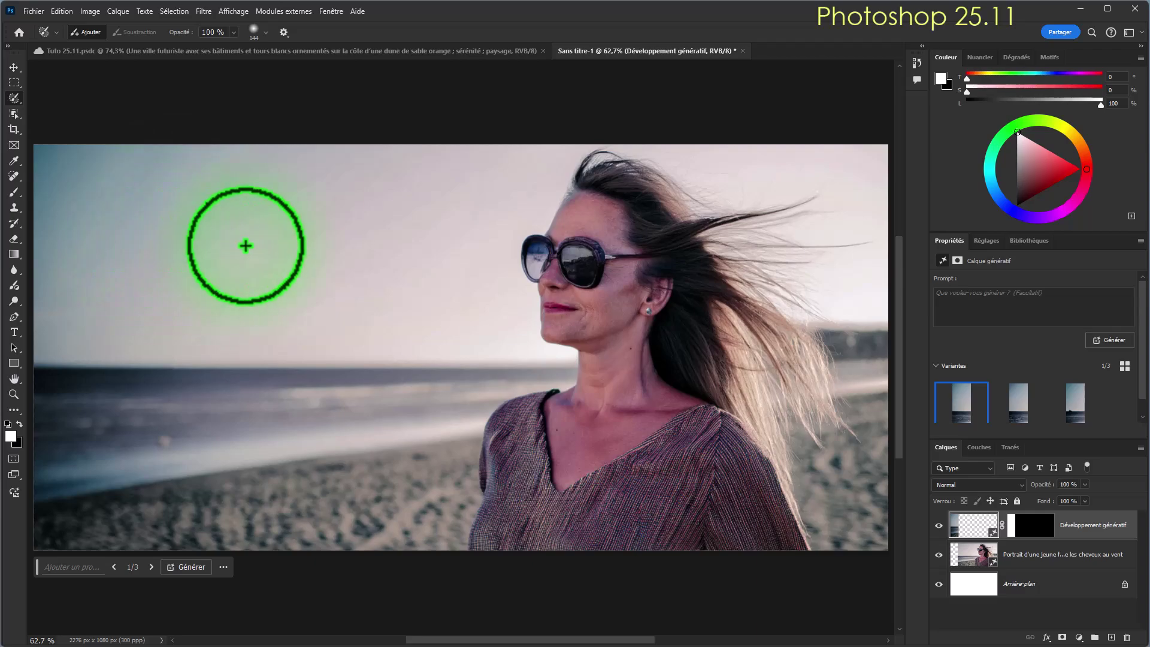
pyautogui.click(246, 246)
pyautogui.moveTo(259, 246); pyautogui.dragTo(272, 253)
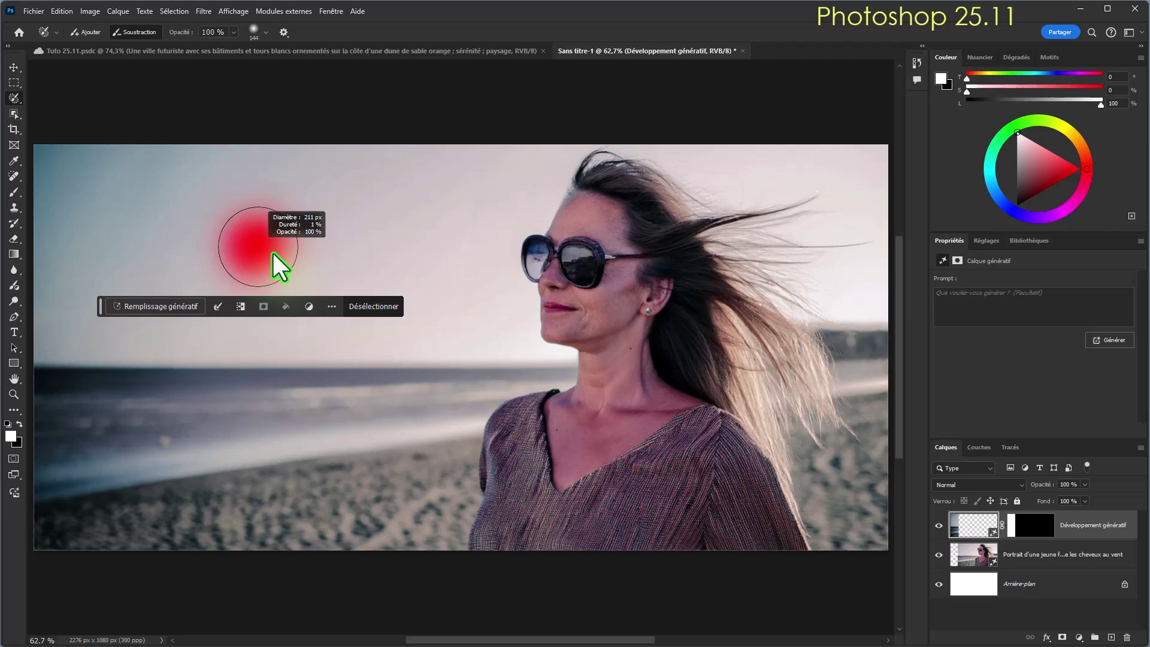
pyautogui.moveTo(273, 253)
pyautogui.mouseDown()
pyautogui.moveTo(293, 253)
pyautogui.moveTo(258, 253)
pyautogui.moveTo(299, 253)
pyautogui.moveTo(275, 257)
pyautogui.moveTo(269, 207)
pyautogui.mouseUp()
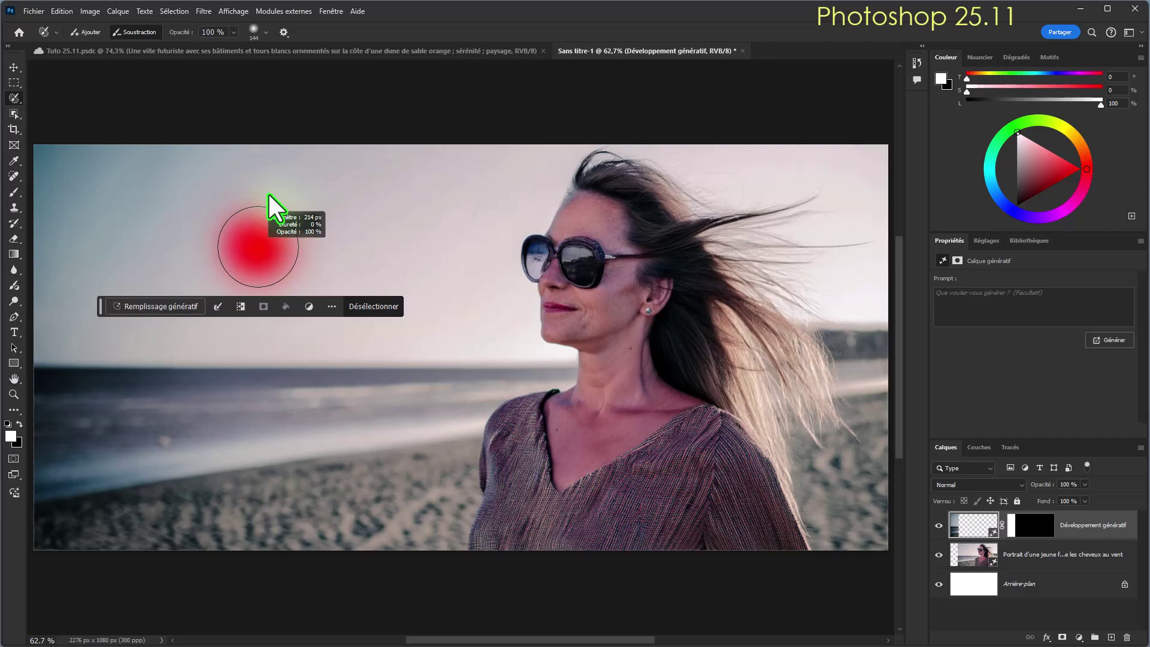
pyautogui.moveTo(268, 195)
pyautogui.mouseDown()
pyautogui.moveTo(249, 206)
pyautogui.moveTo(242, 189)
pyautogui.mouseUp()
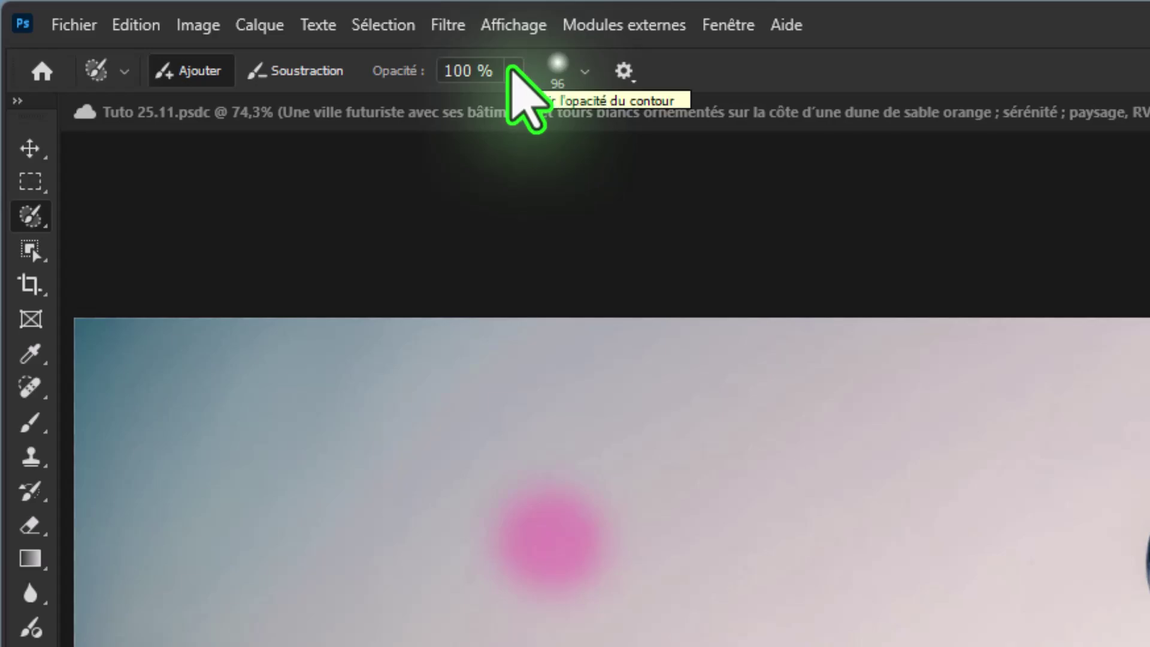
# Review the Selection Brush's size, hardness and overlay colour choices, keeping Magenta as the overlay colour
pyautogui.click(580, 70)
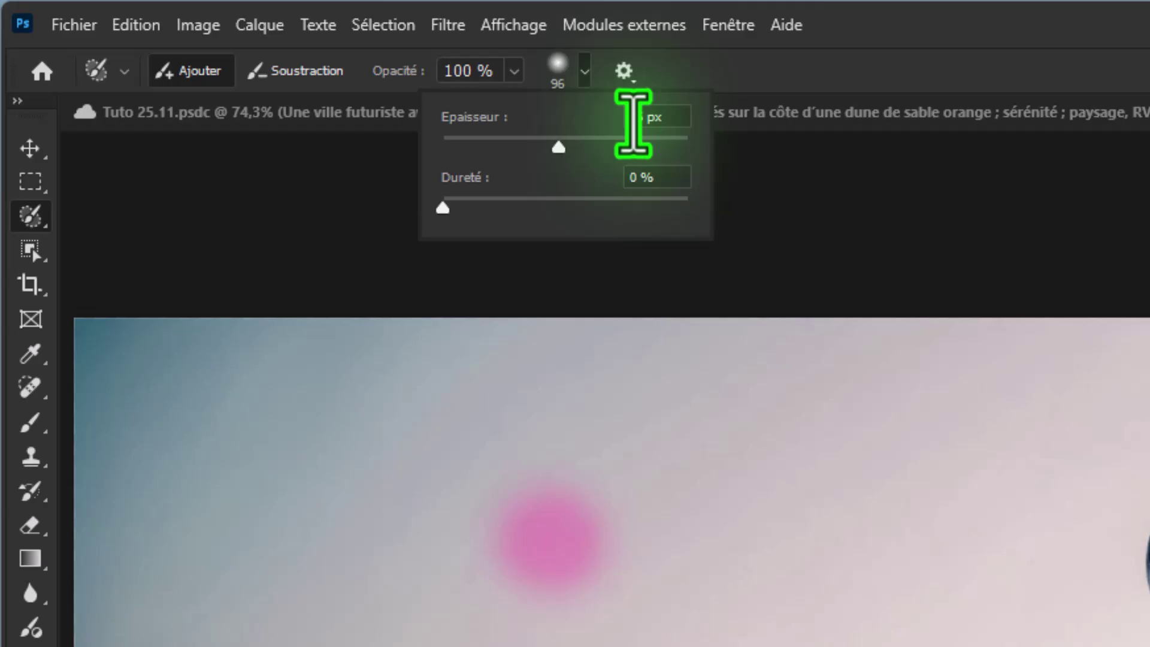
pyautogui.click(634, 75)
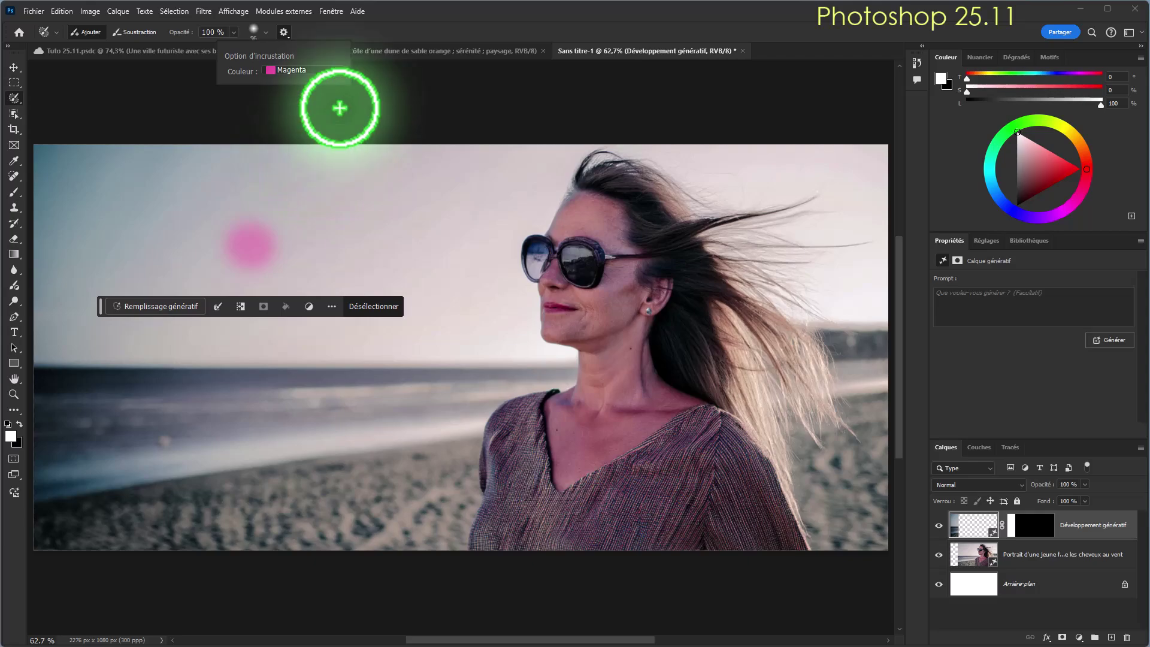
pyautogui.click(340, 69)
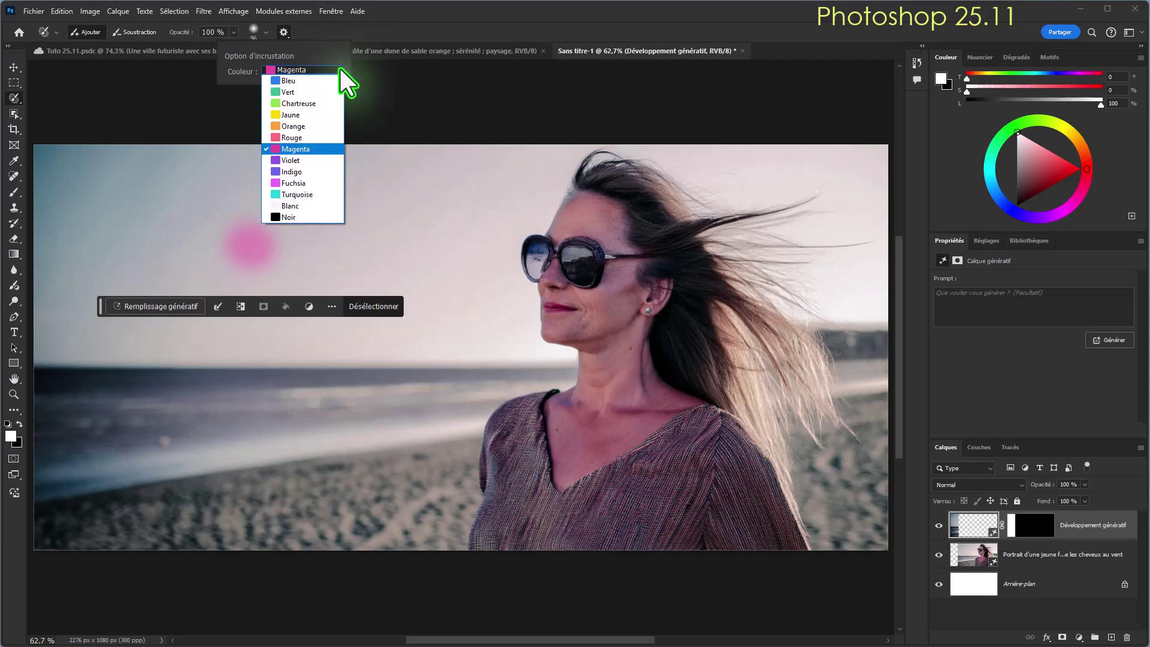
pyautogui.click(300, 149)
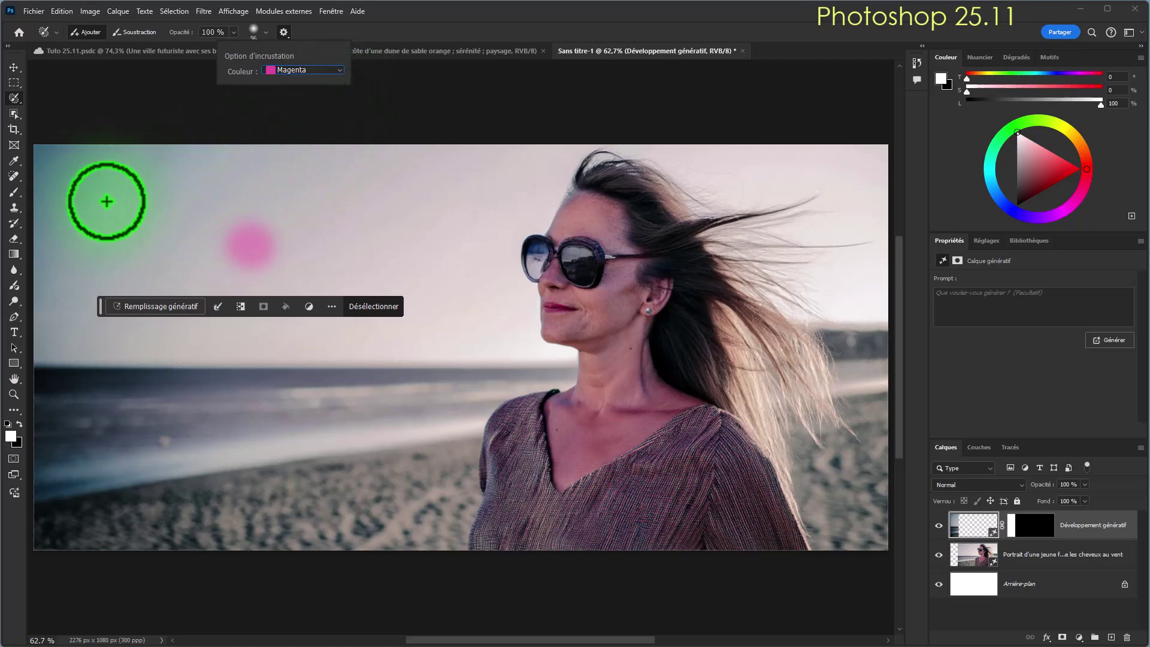
# Paint a selection over the left strip of sky, sea and sand, and view its outline with the Move tool
pyautogui.moveTo(42, 154)
pyautogui.mouseDown()
pyautogui.moveTo(168, 164)
pyautogui.moveTo(40, 162)
pyautogui.moveTo(116, 179)
pyautogui.moveTo(112, 188)
pyautogui.moveTo(144, 195)
pyautogui.moveTo(150, 214)
pyautogui.moveTo(172, 206)
pyautogui.moveTo(110, 227)
pyautogui.moveTo(103, 192)
pyautogui.moveTo(81, 237)
pyautogui.moveTo(64, 157)
pyautogui.moveTo(48, 212)
pyautogui.moveTo(90, 319)
pyautogui.moveTo(181, 270)
pyautogui.moveTo(172, 367)
pyautogui.mouseUp()
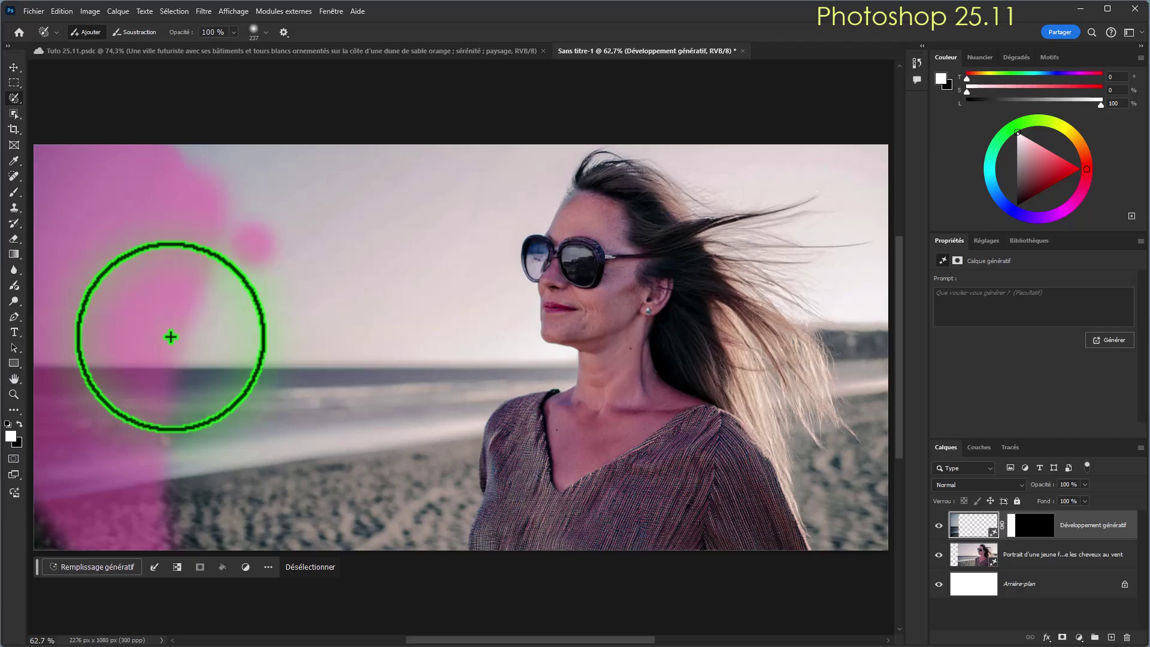
pyautogui.moveTo(177, 325)
pyautogui.mouseDown()
pyautogui.moveTo(199, 501)
pyautogui.moveTo(222, 198)
pyautogui.mouseUp()
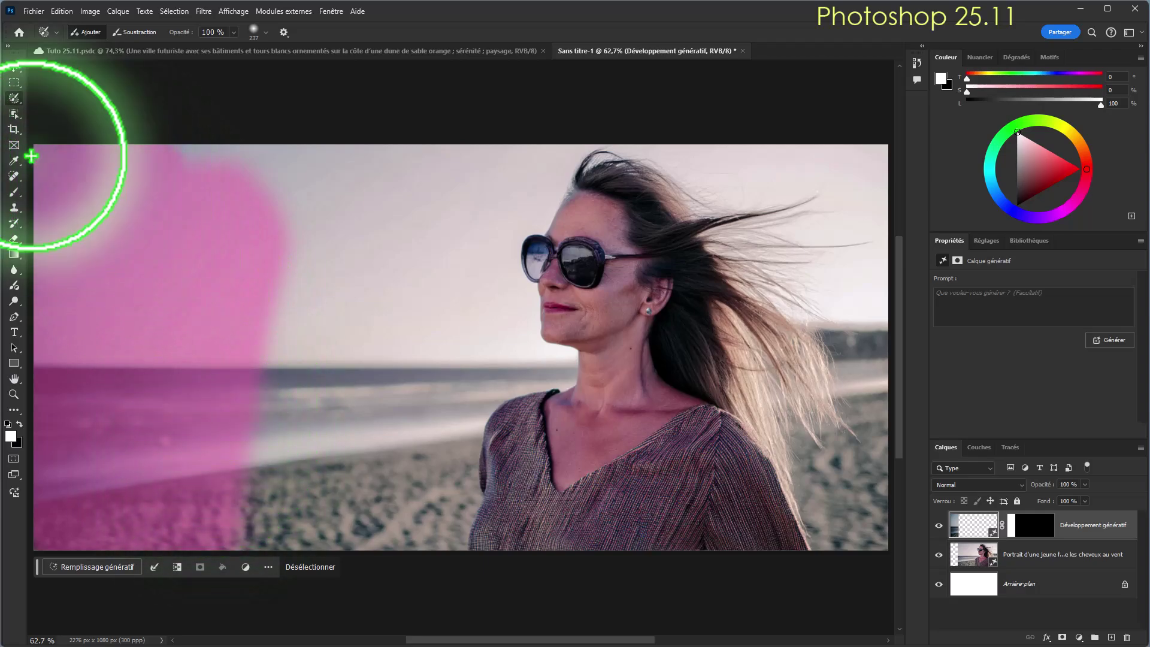
pyautogui.click(13, 67)
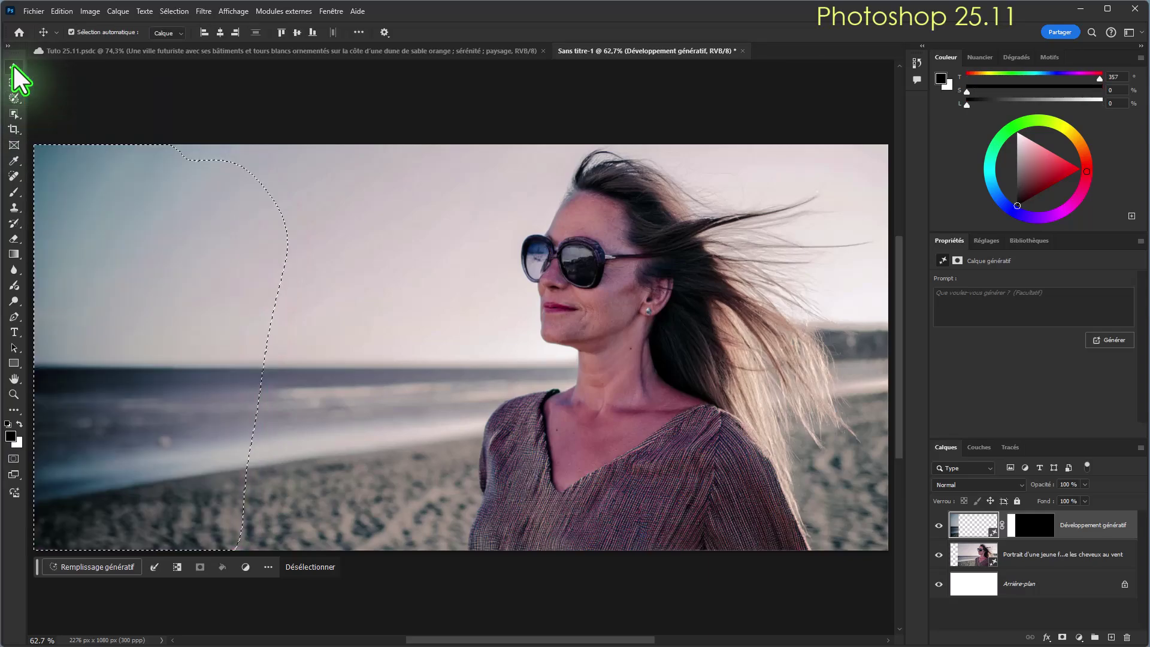
pyautogui.click(649, 359)
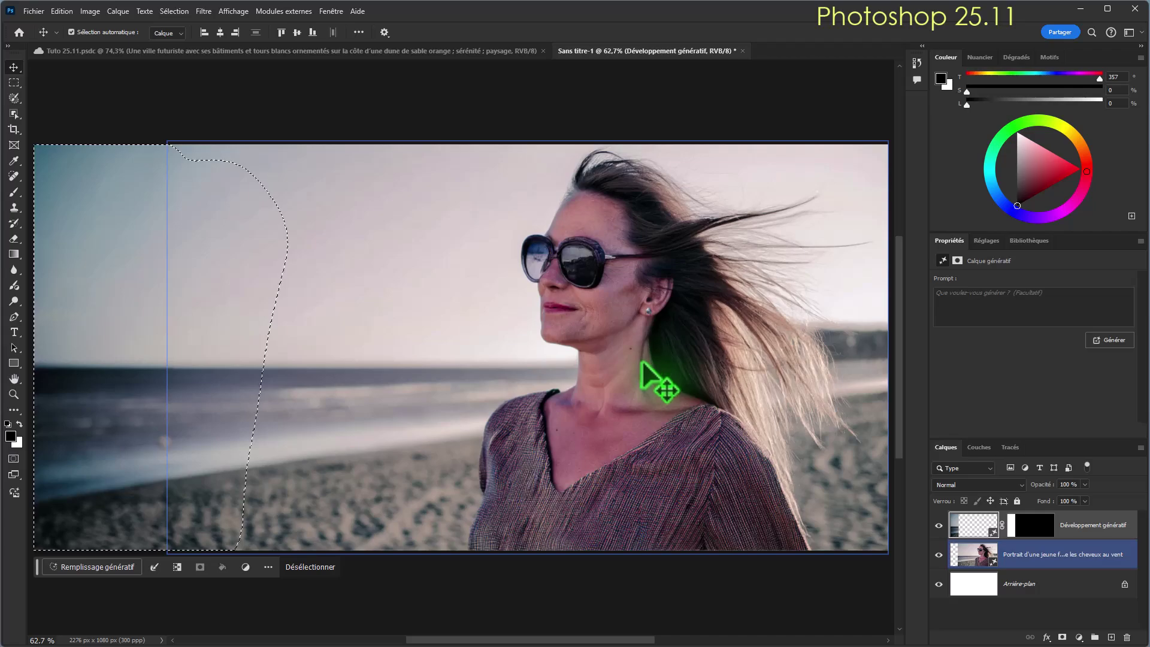
pyautogui.click(63, 132)
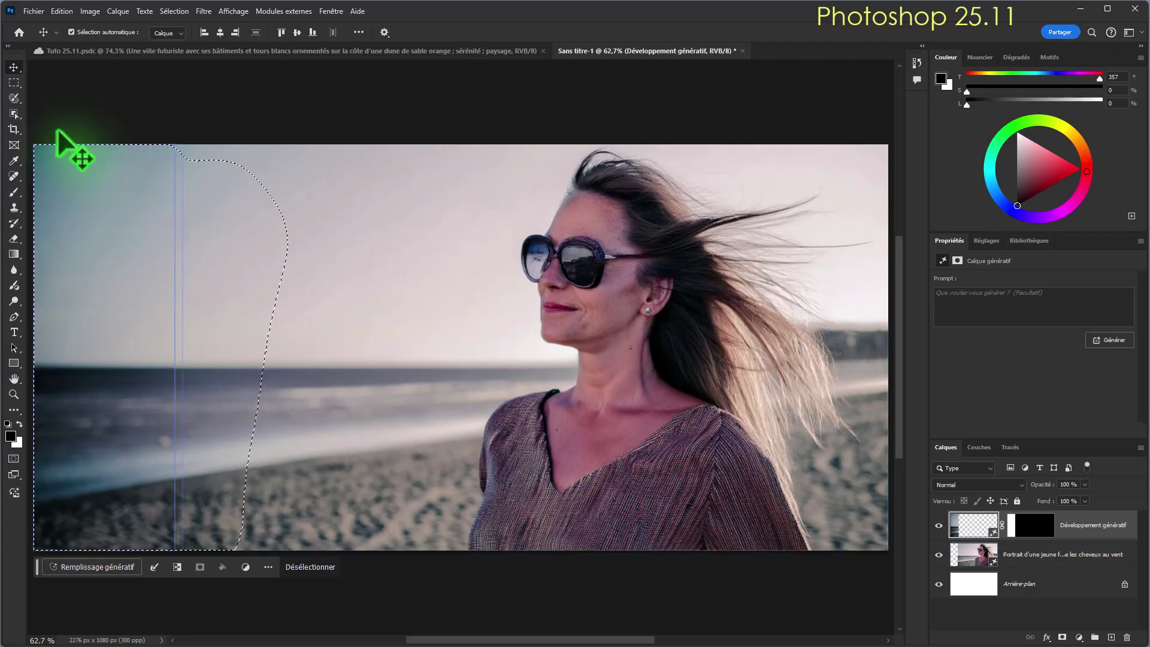
# Return to the Selection Brush and undo all the painted selection strokes
pyautogui.click(15, 99)
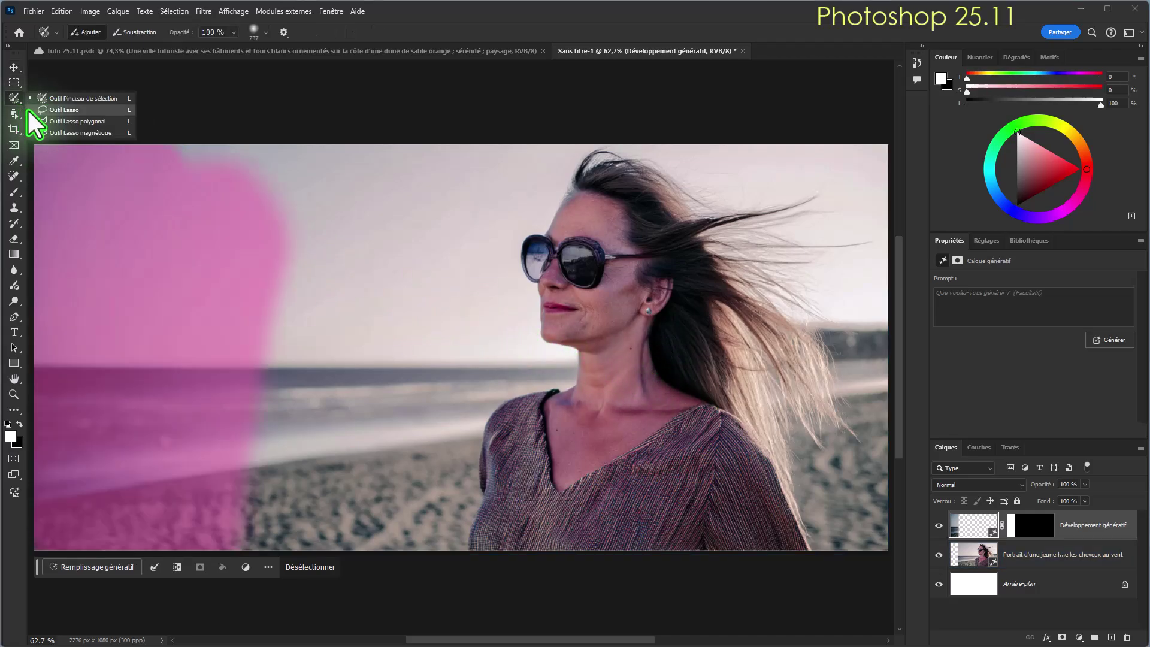
pyautogui.hotkey('ctrl', 'z')
pyautogui.hotkey('ctrl', 'z')
pyautogui.hotkey('ctrl', 'z')
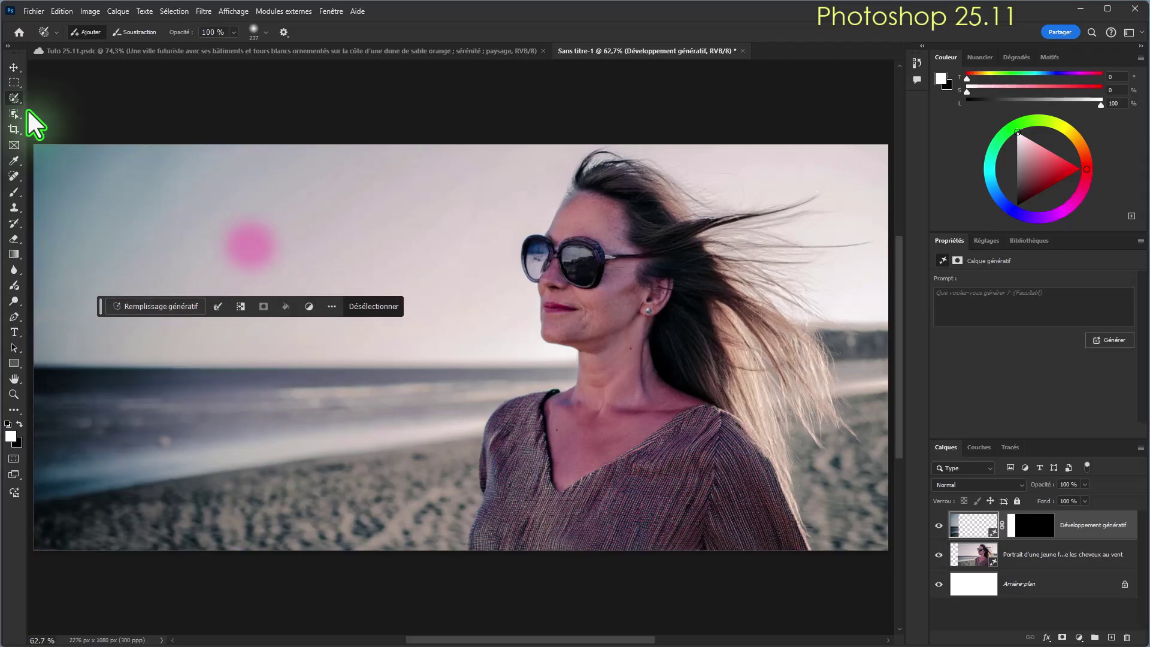
pyautogui.hotkey('ctrl', 'z')
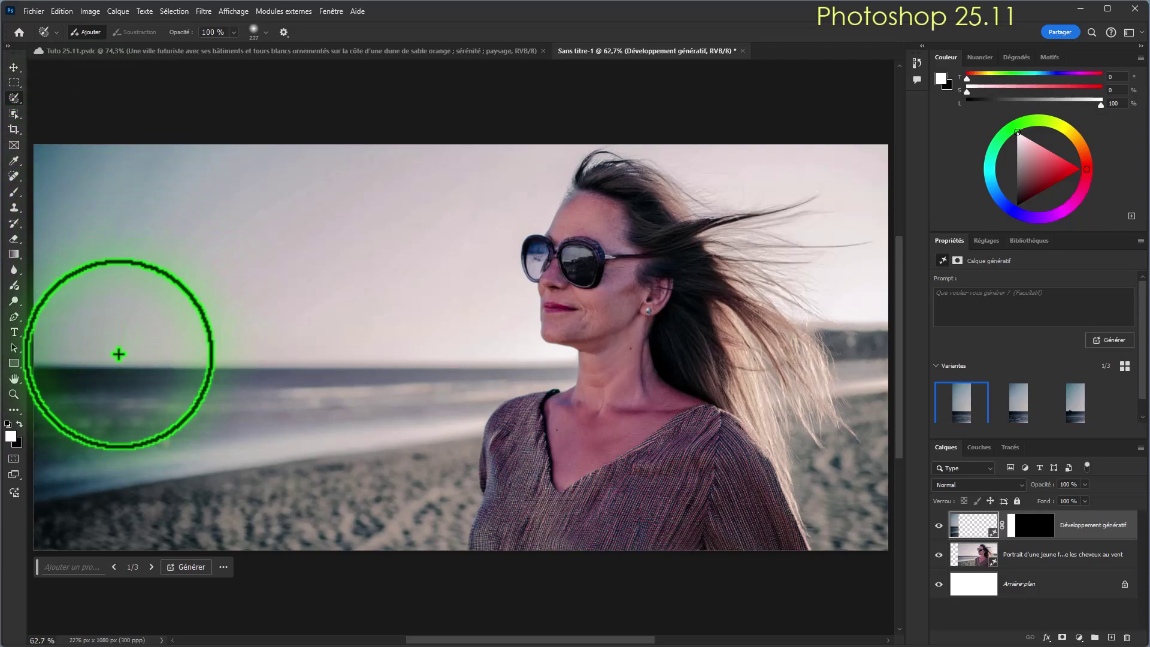
# Paint a selection with the 237 px brush over the sky, sea and sand in front of the woman's face
pyautogui.moveTo(118, 358)
pyautogui.mouseDown()
pyautogui.moveTo(153, 231)
pyautogui.moveTo(213, 197)
pyautogui.moveTo(325, 235)
pyautogui.moveTo(397, 311)
pyautogui.moveTo(376, 443)
pyautogui.moveTo(357, 470)
pyautogui.moveTo(307, 496)
pyautogui.moveTo(243, 494)
pyautogui.moveTo(158, 457)
pyautogui.moveTo(122, 367)
pyautogui.mouseUp()
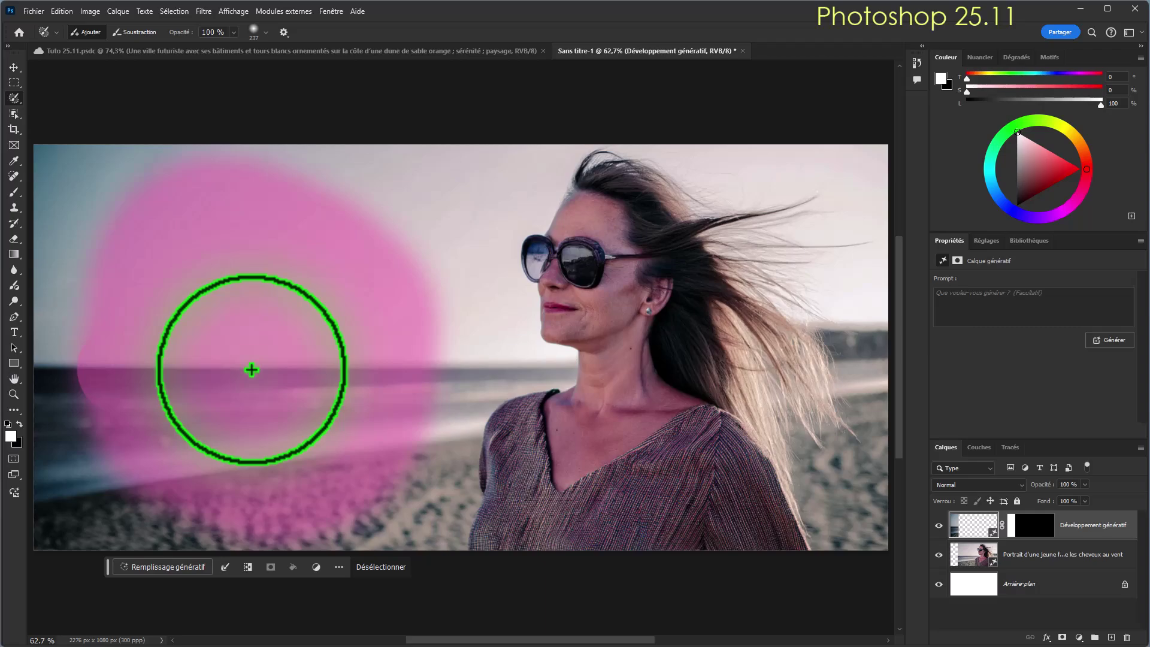
pyautogui.moveTo(180, 353)
pyautogui.mouseDown()
pyautogui.moveTo(72, 403)
pyautogui.moveTo(90, 252)
pyautogui.moveTo(75, 231)
pyautogui.moveTo(77, 185)
pyautogui.moveTo(423, 303)
pyautogui.moveTo(404, 248)
pyautogui.moveTo(485, 200)
pyautogui.moveTo(318, 146)
pyautogui.moveTo(407, 182)
pyautogui.moveTo(527, 180)
pyautogui.moveTo(439, 295)
pyautogui.moveTo(488, 307)
pyautogui.moveTo(491, 360)
pyautogui.moveTo(451, 370)
pyautogui.moveTo(419, 490)
pyautogui.moveTo(324, 517)
pyautogui.moveTo(97, 519)
pyautogui.moveTo(95, 377)
pyautogui.moveTo(75, 385)
pyautogui.moveTo(36, 541)
pyautogui.moveTo(192, 559)
pyautogui.moveTo(367, 487)
pyautogui.mouseUp()
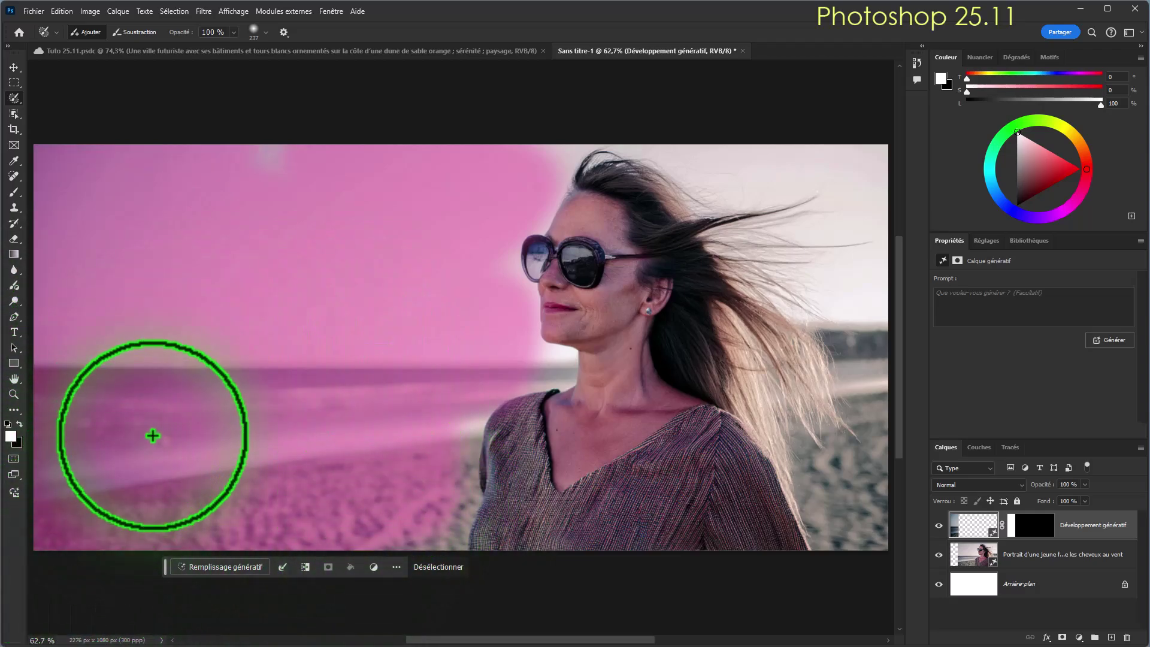
pyautogui.moveTo(153, 435); pyautogui.dragTo(185, 416)
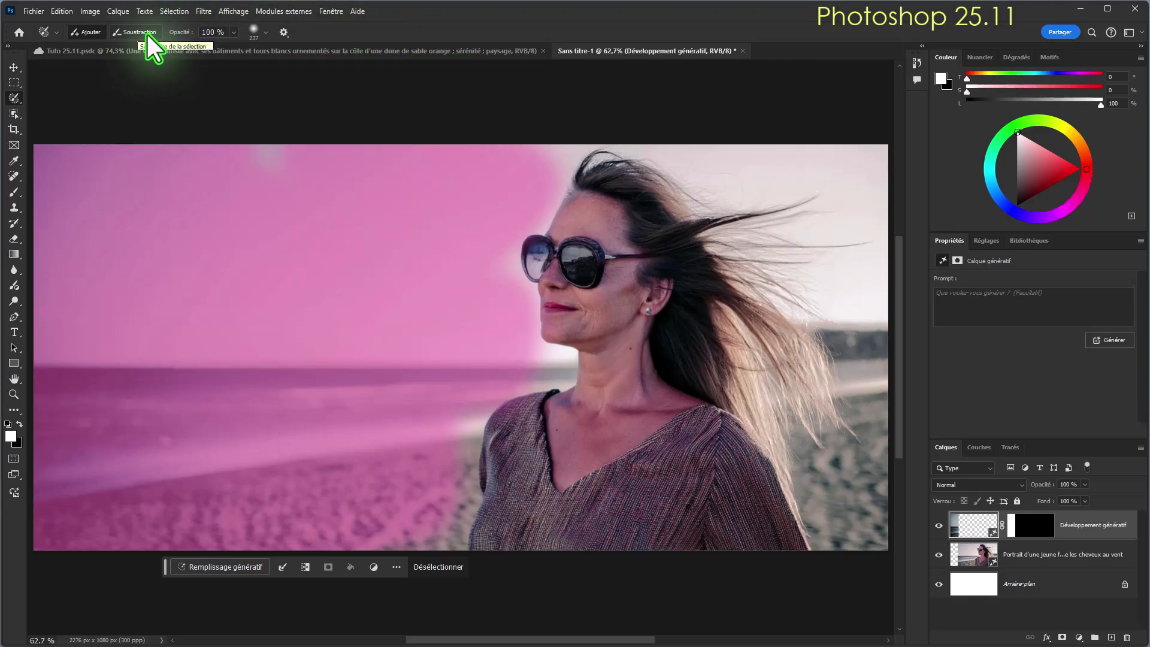
# Try subtracting part of the sky and sea from the selection, and restore the removed area
pyautogui.press('alt')
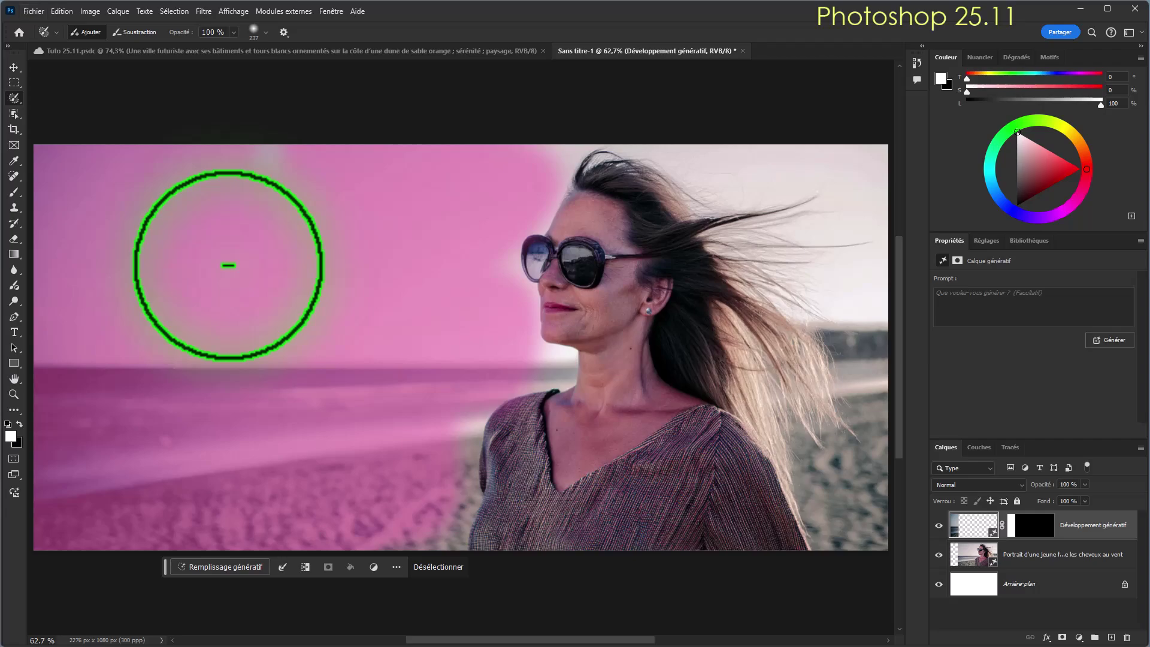
pyautogui.keyDown('alt'); pyautogui.click(210, 253); pyautogui.keyUp('alt')
pyautogui.press('x')
pyautogui.moveTo(209, 254)
pyautogui.mouseDown()
pyautogui.moveTo(278, 285)
pyautogui.moveTo(170, 336)
pyautogui.moveTo(301, 232)
pyautogui.moveTo(162, 321)
pyautogui.moveTo(254, 303)
pyautogui.moveTo(256, 289)
pyautogui.moveTo(304, 311)
pyautogui.moveTo(284, 354)
pyautogui.moveTo(212, 374)
pyautogui.moveTo(239, 313)
pyautogui.moveTo(294, 368)
pyautogui.moveTo(173, 416)
pyautogui.moveTo(239, 392)
pyautogui.moveTo(251, 410)
pyautogui.moveTo(228, 408)
pyautogui.moveTo(207, 375)
pyautogui.mouseUp()
pyautogui.press('x')
pyautogui.hotkey('ctrl', 'z')
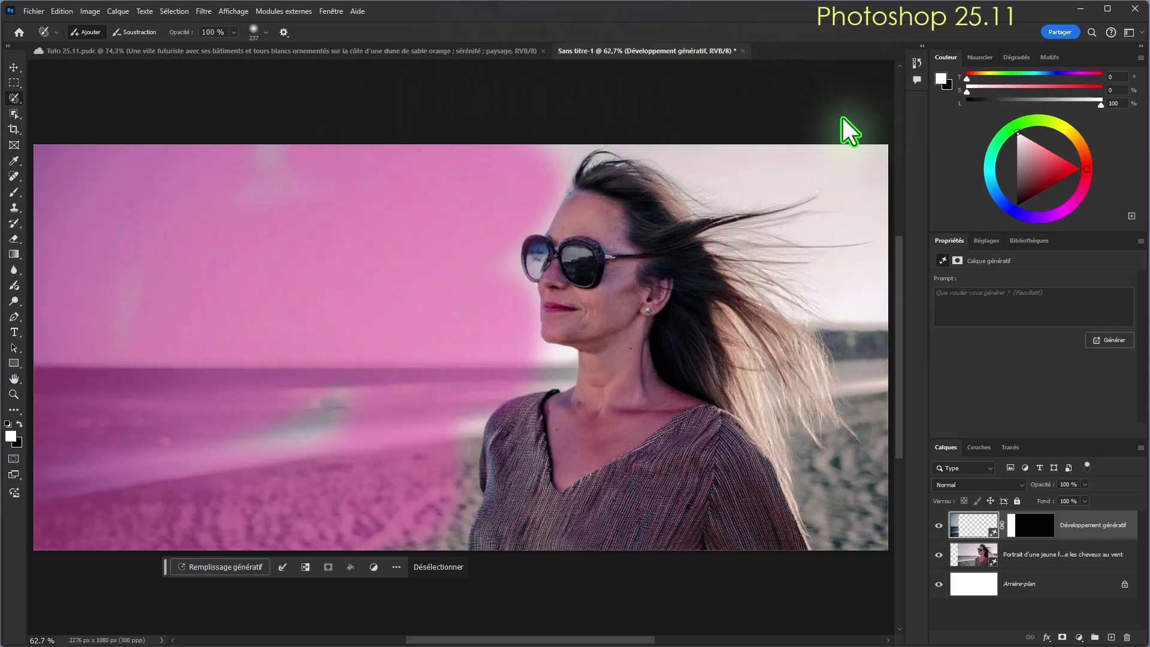
# Add the background behind the woman's hair to the selection and create a Niveaux (Levels) adjustment layer from it
pyautogui.moveTo(703, 162)
pyautogui.mouseDown()
pyautogui.moveTo(856, 175)
pyautogui.moveTo(860, 409)
pyautogui.moveTo(855, 495)
pyautogui.moveTo(837, 531)
pyautogui.moveTo(870, 503)
pyautogui.mouseUp()
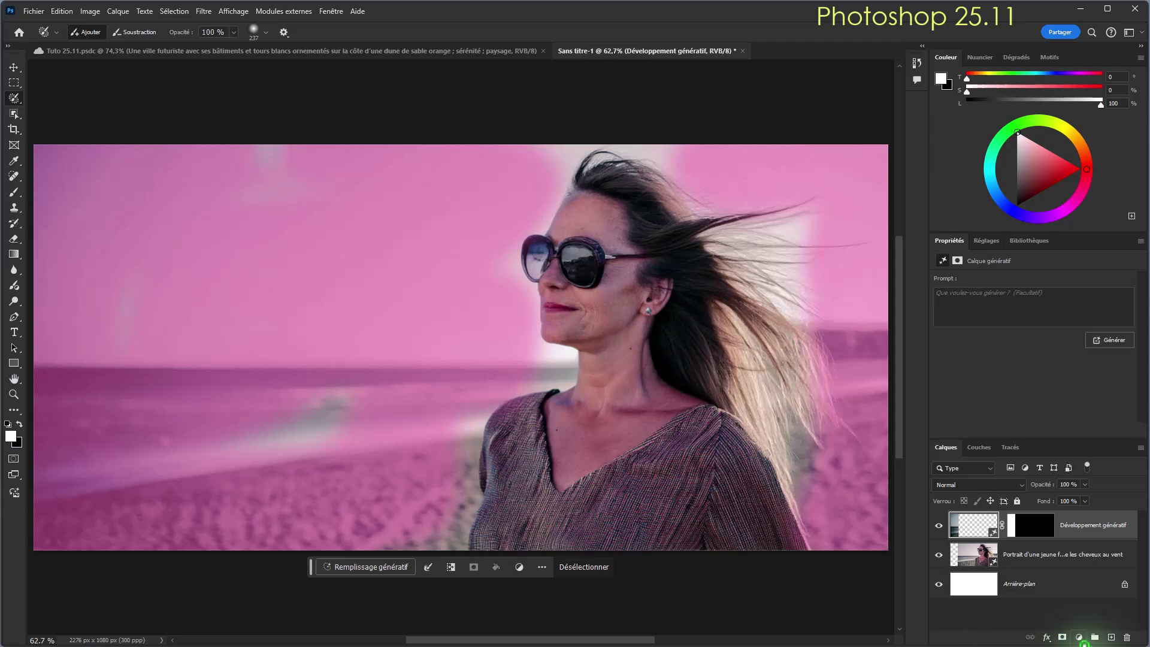
pyautogui.click(1079, 637)
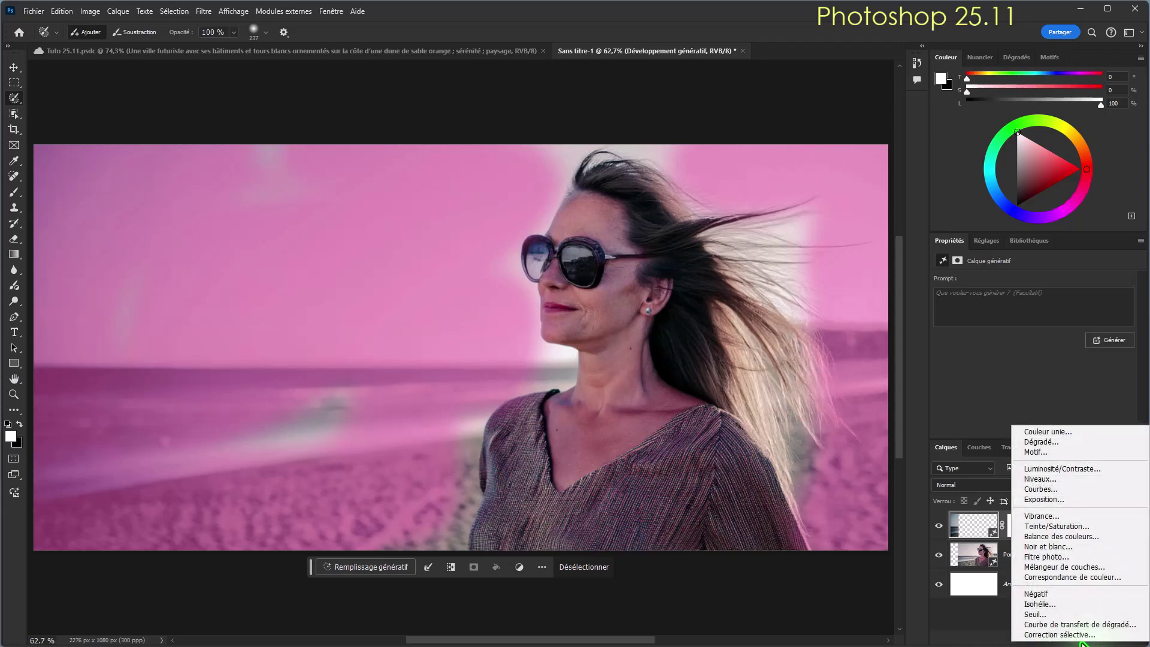
pyautogui.click(1048, 480)
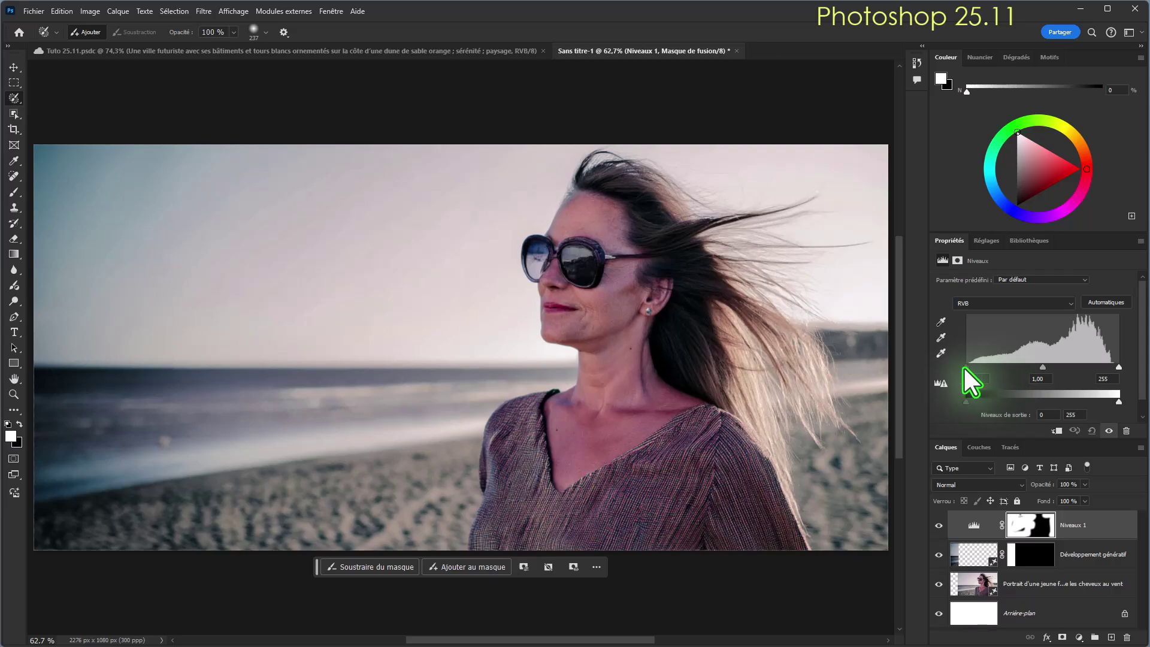
# Set the RVB input levels of the adjustment layer to 36, 1,20 and 197
pyautogui.moveTo(964, 369); pyautogui.dragTo(979, 369)
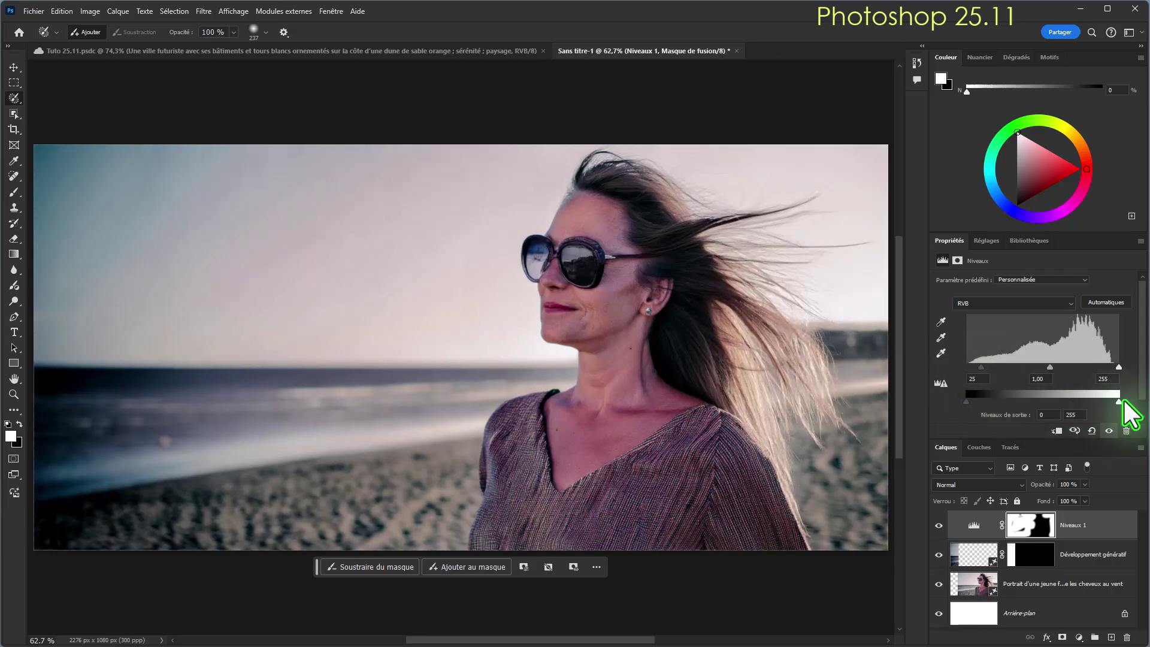
pyautogui.moveTo(1118, 368); pyautogui.dragTo(1084, 369)
pyautogui.moveTo(980, 368); pyautogui.dragTo(1030, 375)
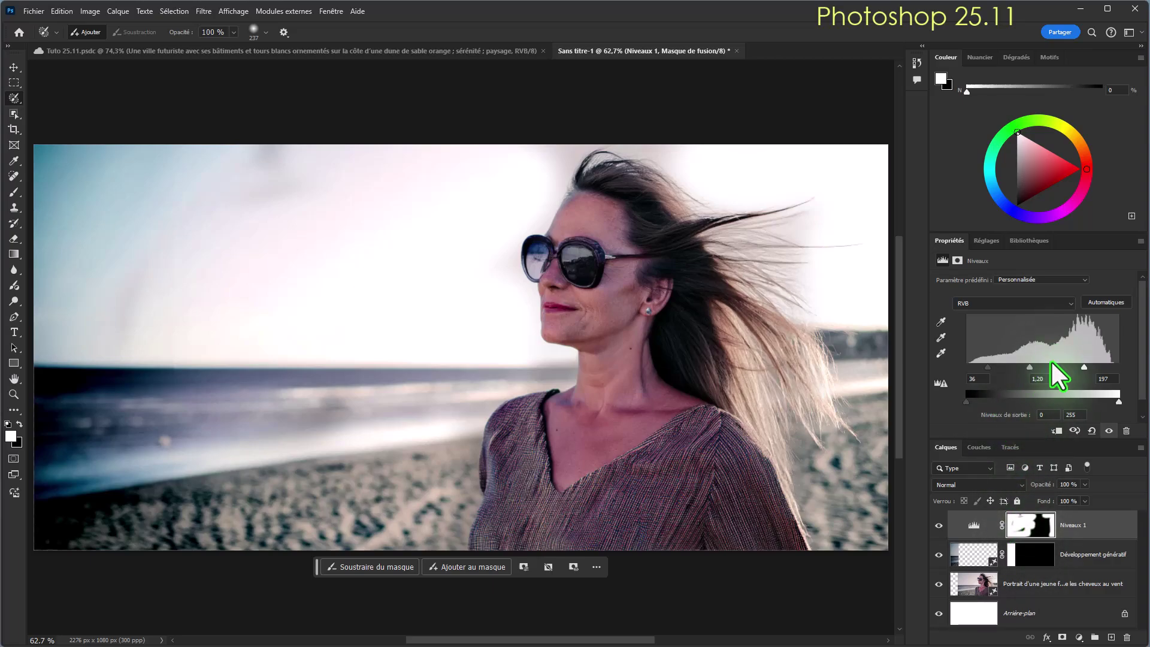
# Adjust the Levels midtones of the Rouge channel and try the Vert midtones, leaving Vert at 1,00
pyautogui.click(1070, 305)
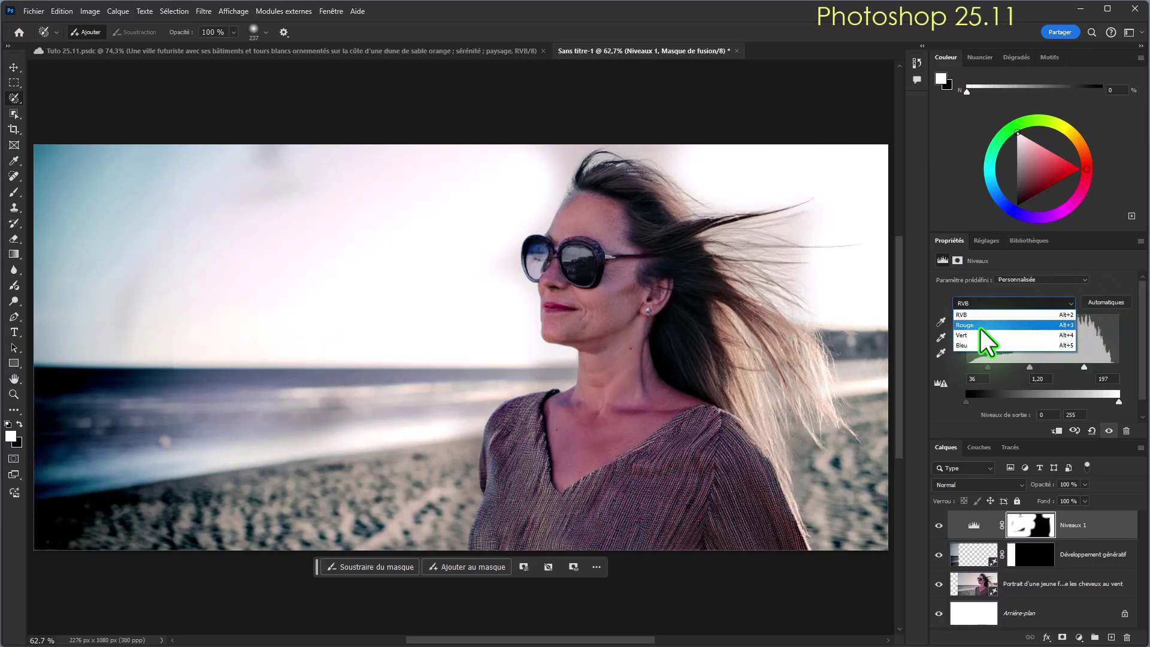
pyautogui.click(980, 328)
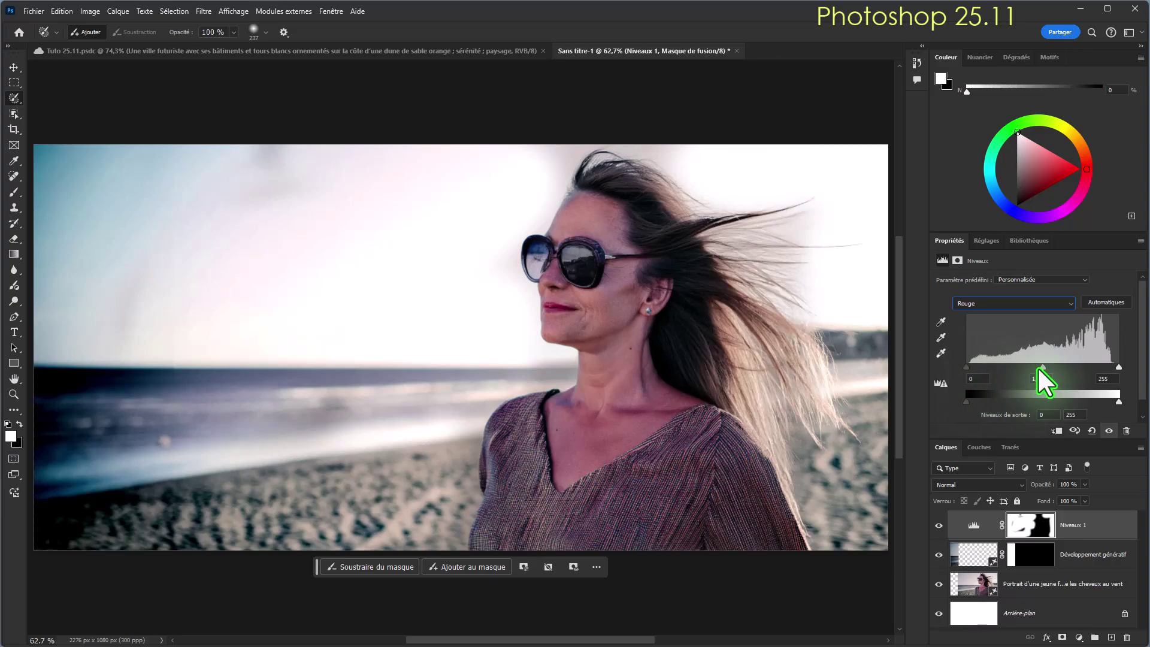
pyautogui.moveTo(1051, 366); pyautogui.dragTo(1043, 369)
pyautogui.click(1021, 304)
pyautogui.click(982, 336)
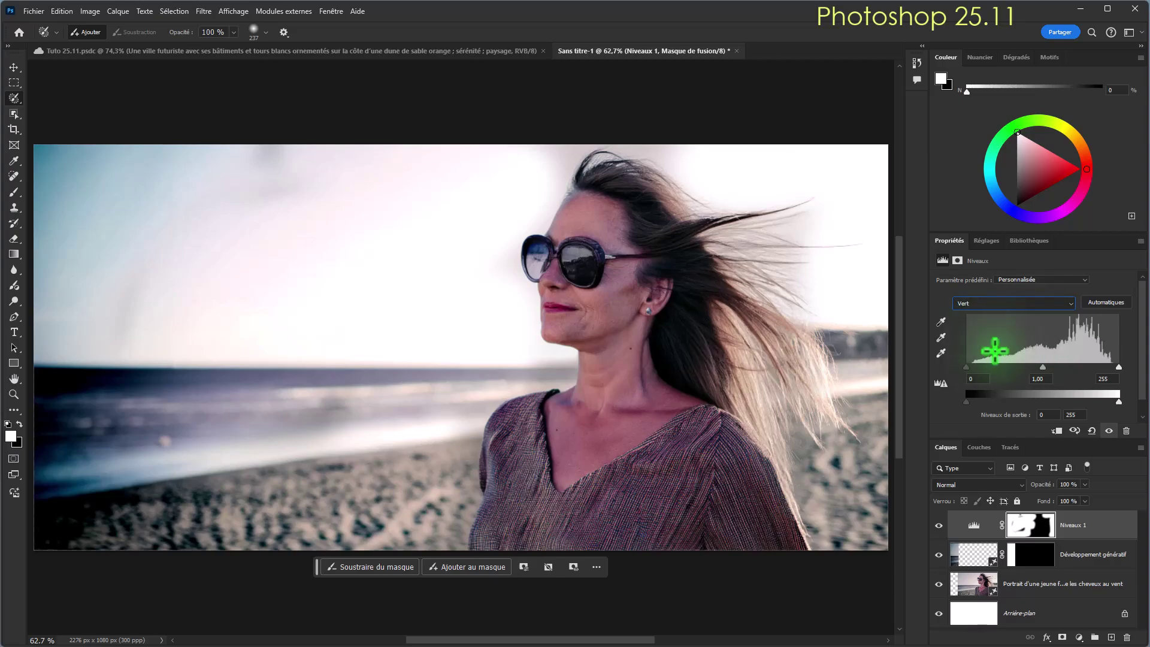
pyautogui.moveTo(1044, 368)
pyautogui.mouseDown()
pyautogui.moveTo(1055, 365)
pyautogui.moveTo(1043, 362)
pyautogui.mouseUp()
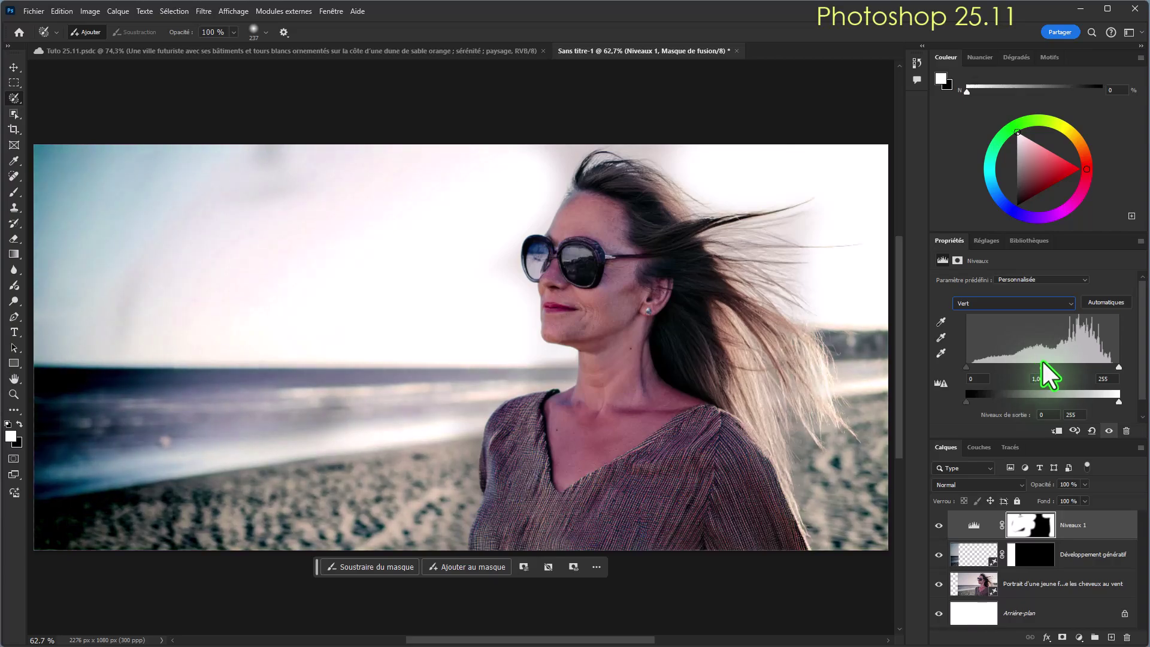
# Adjust the Levels midtones of the Bleu channel
pyautogui.click(1068, 306)
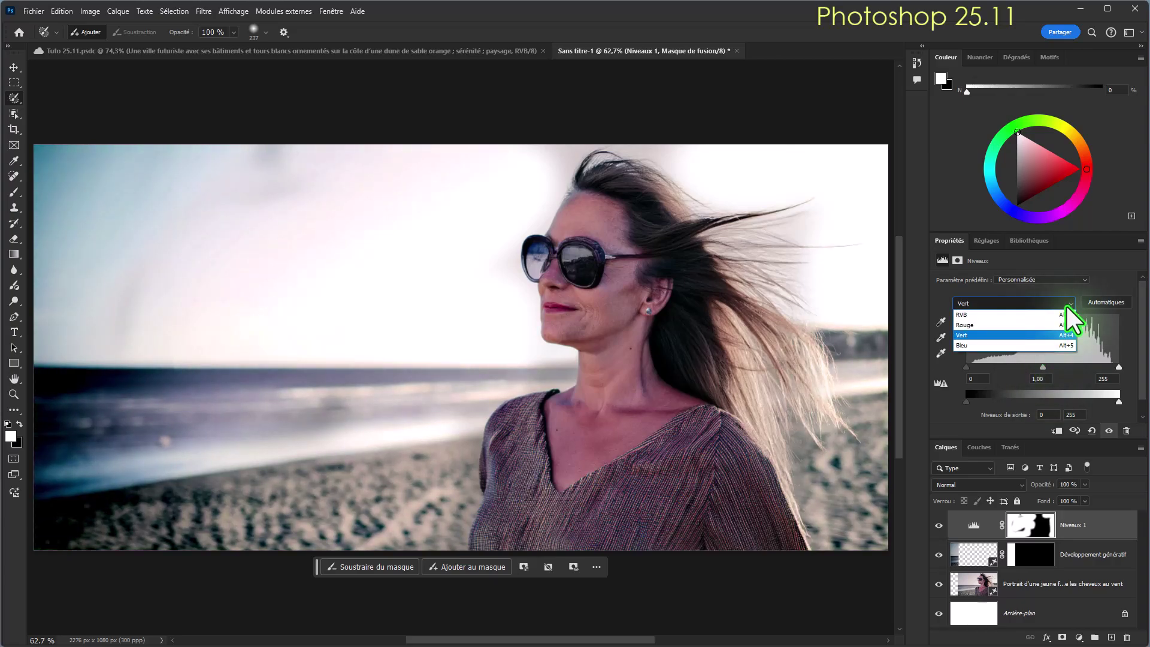
pyautogui.click(1001, 345)
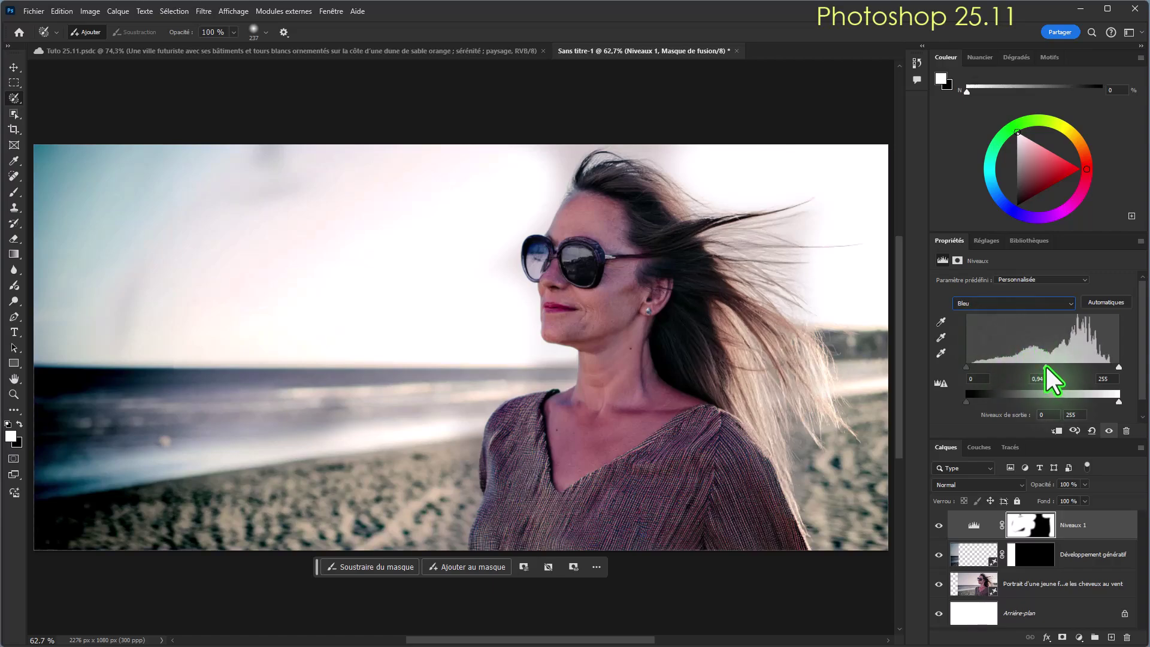
pyautogui.moveTo(1055, 367); pyautogui.dragTo(1037, 366)
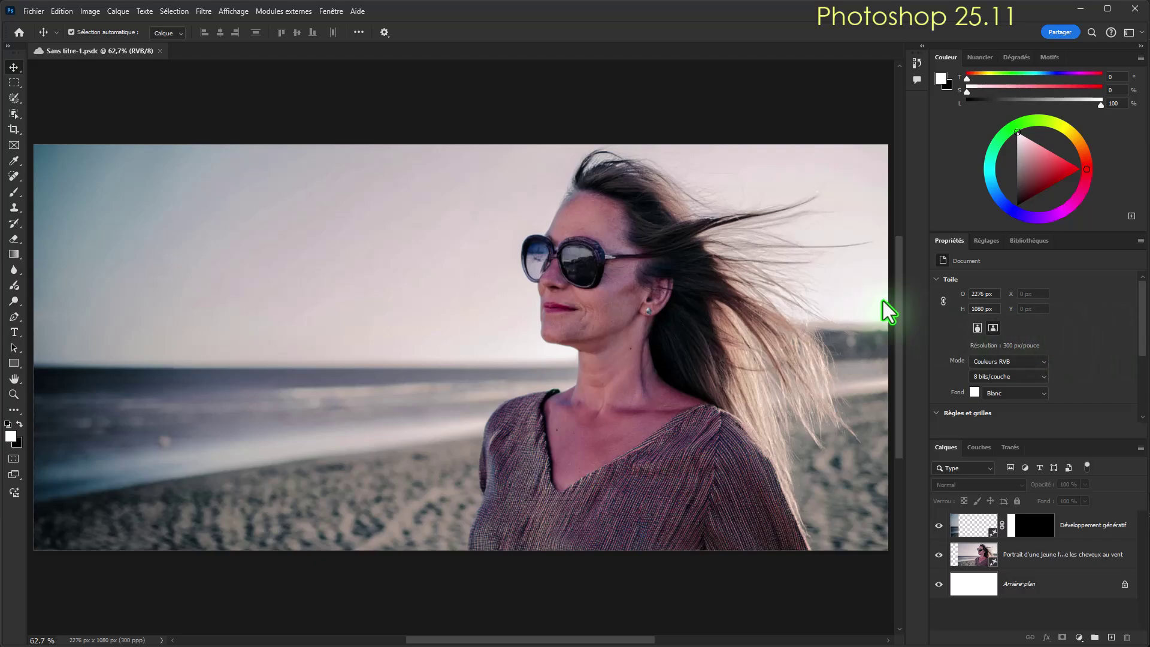
pyautogui.click(383, 353)
pyautogui.click(462, 591)
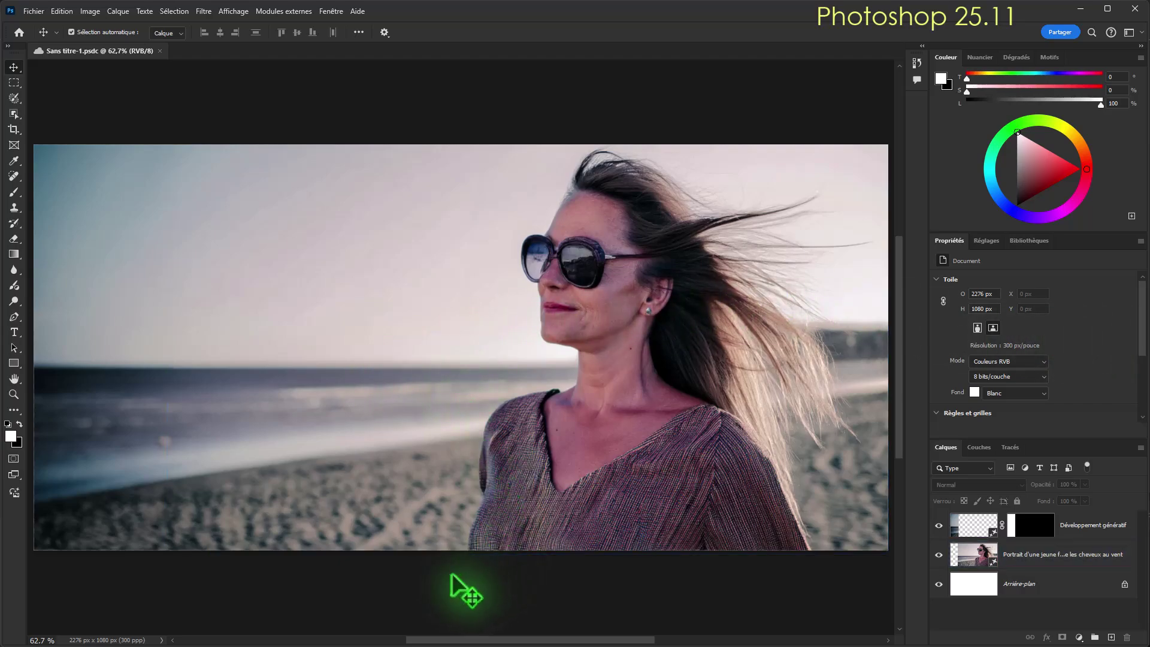
# Create a Luminosité/Contraste adjustment layer covering both the portrait layer and the Développement génératif layer
pyautogui.click(359, 509)
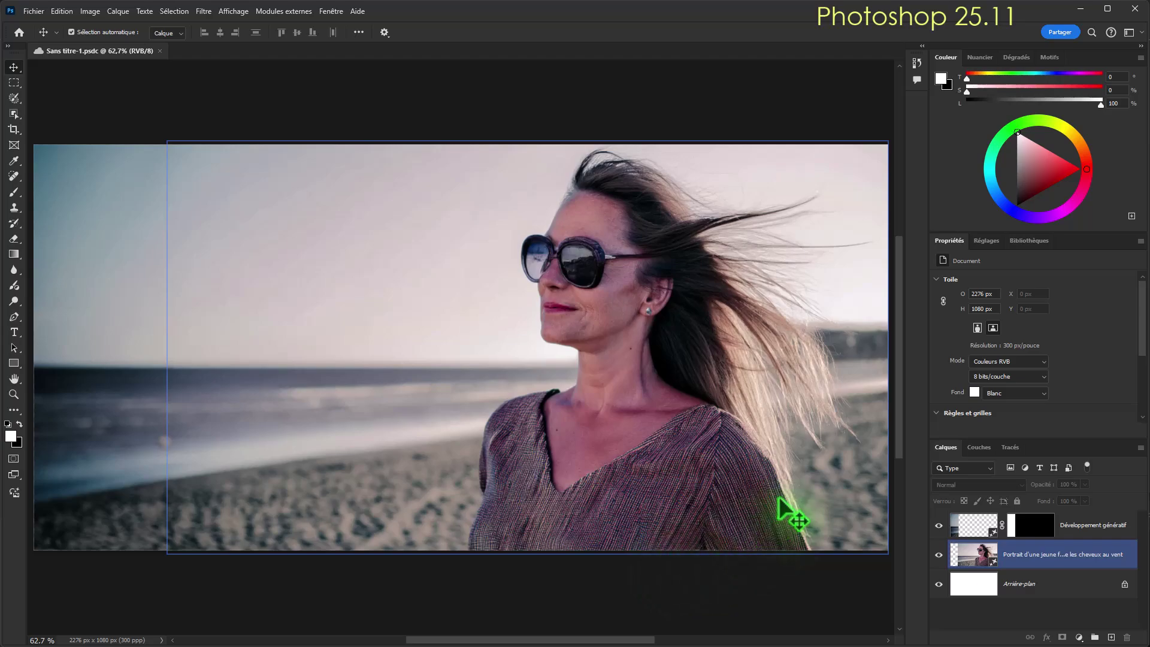
pyautogui.click(893, 482)
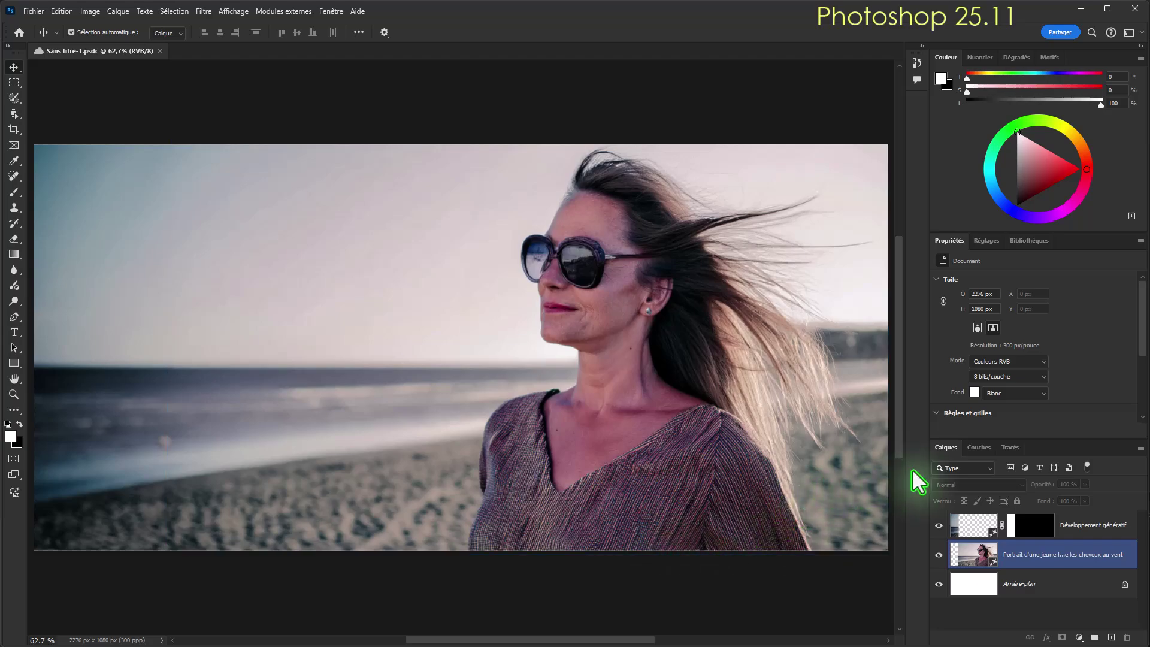
pyautogui.click(1079, 637)
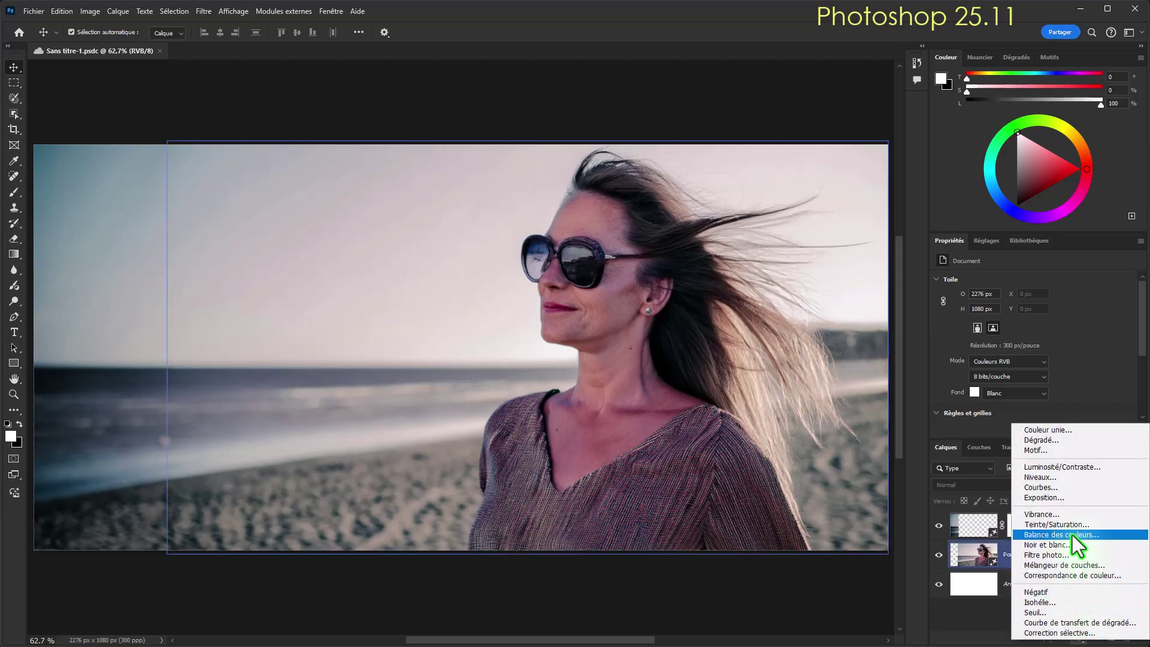
pyautogui.click(1061, 470)
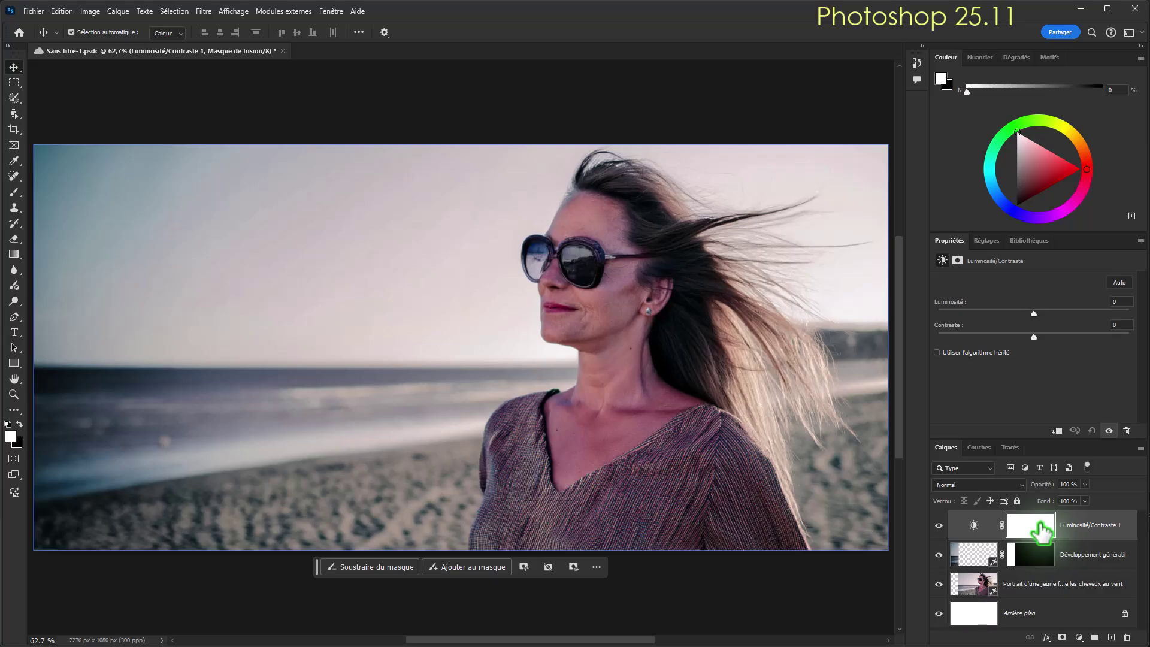
pyautogui.click(403, 484)
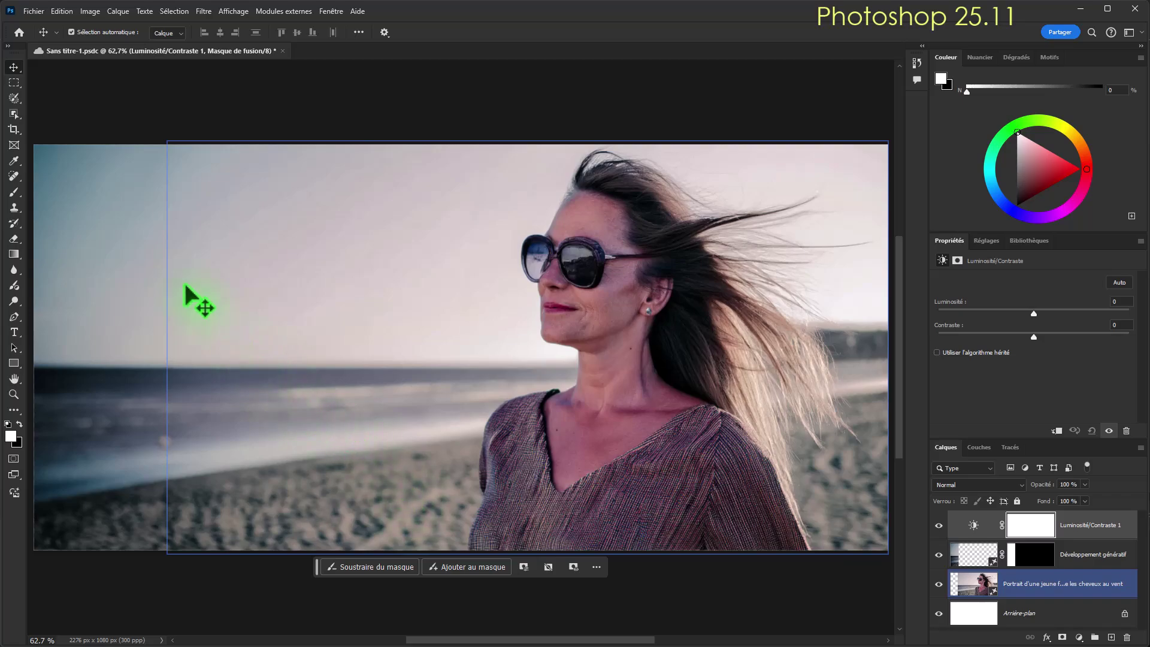
pyautogui.click(144, 264)
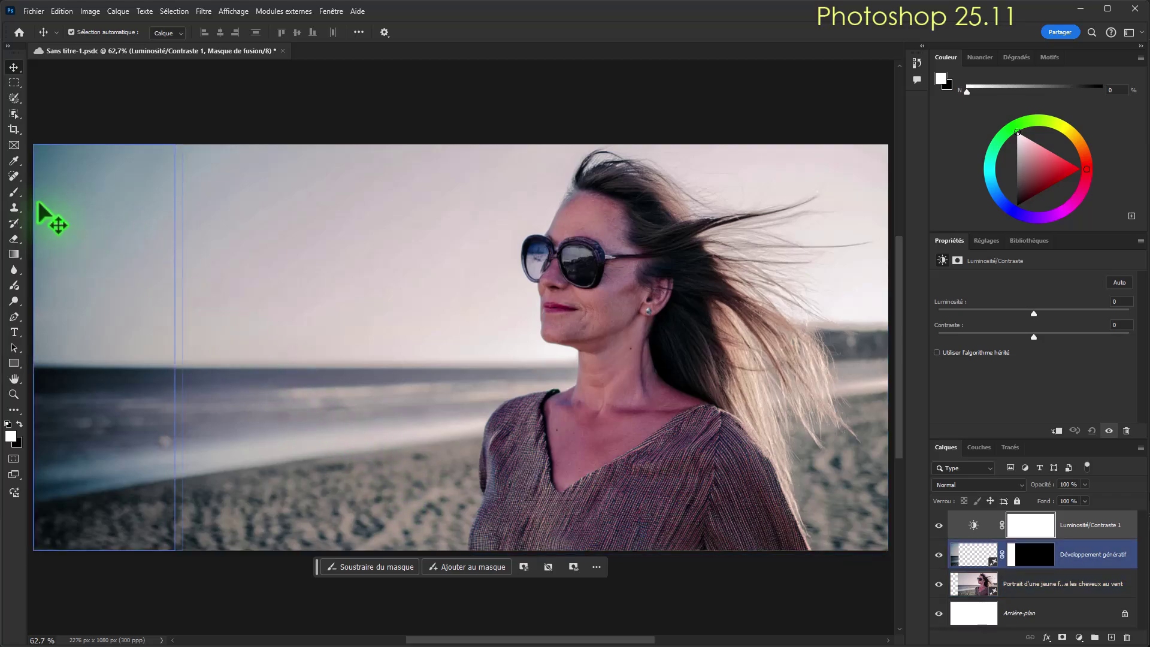
pyautogui.click(624, 360)
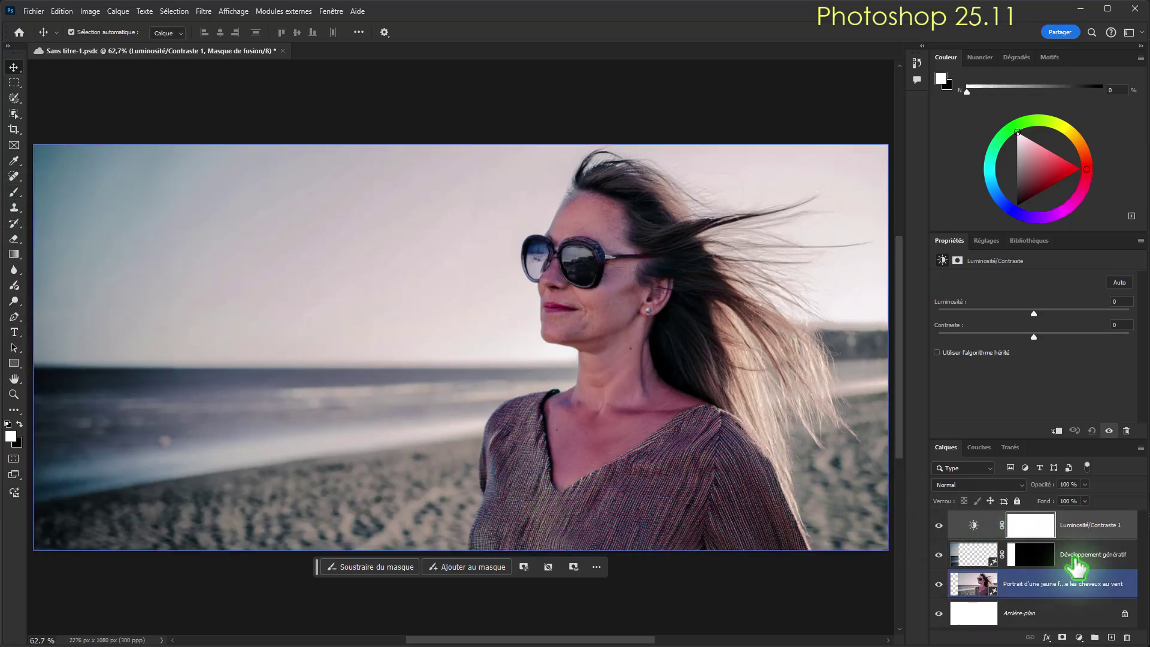
# Paint the woman out of the adjustment mask in black, then set Luminosité to 44 and Contraste to 20
pyautogui.click(14, 193)
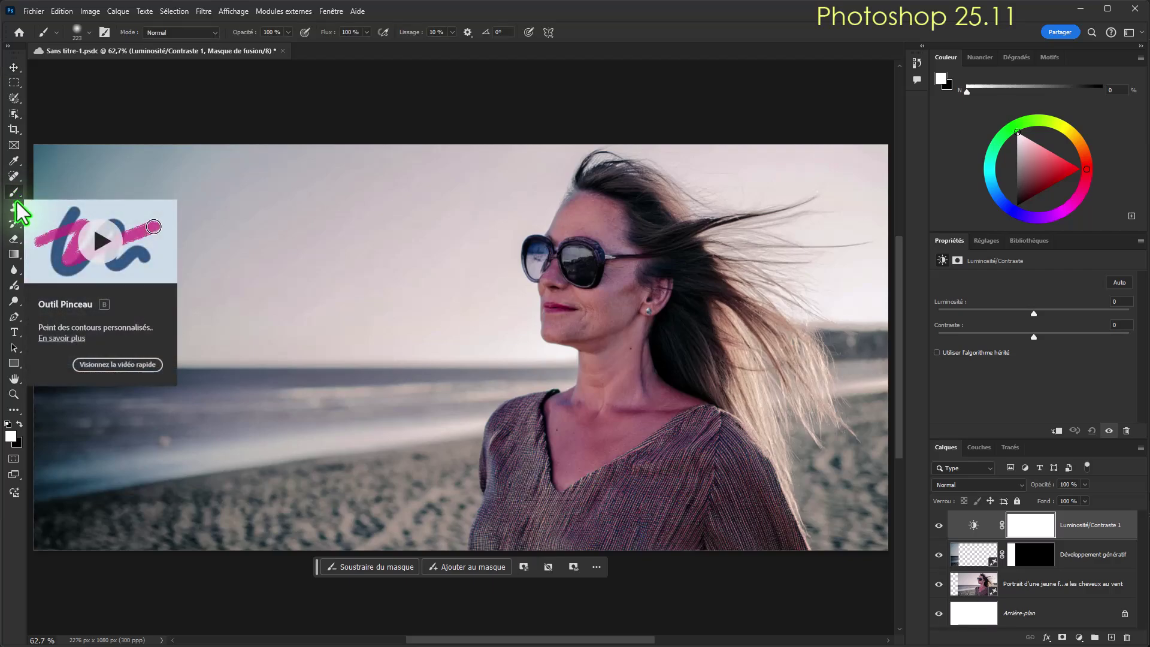
pyautogui.click(20, 424)
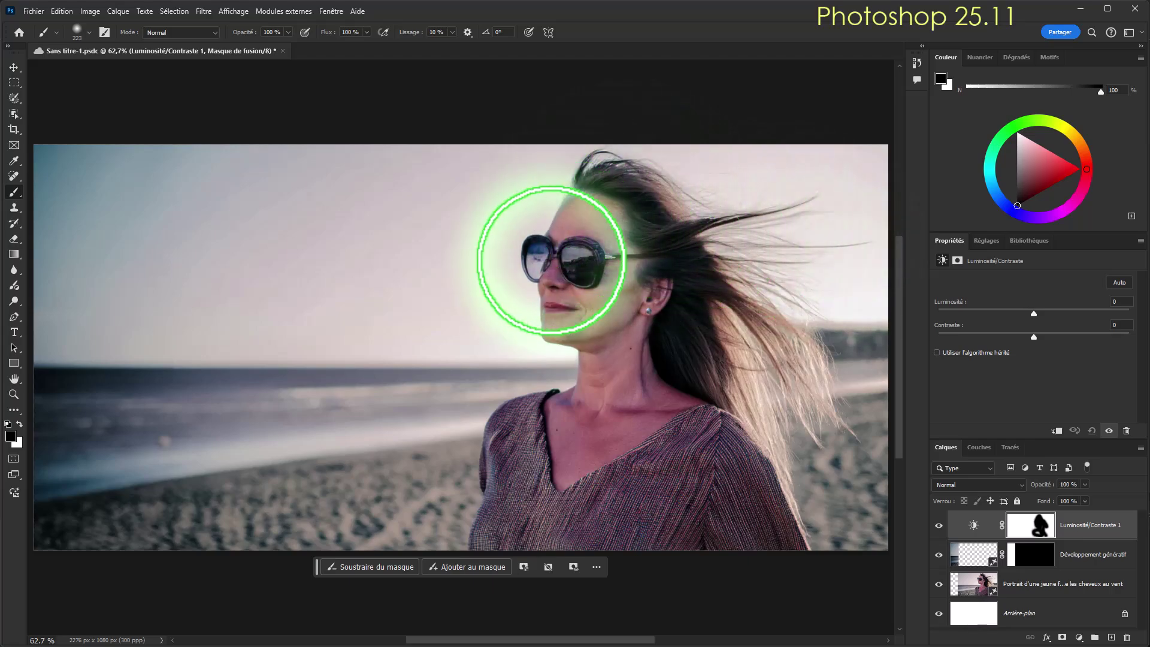
pyautogui.moveTo(573, 382)
pyautogui.mouseDown()
pyautogui.moveTo(554, 367)
pyautogui.moveTo(608, 416)
pyautogui.mouseUp()
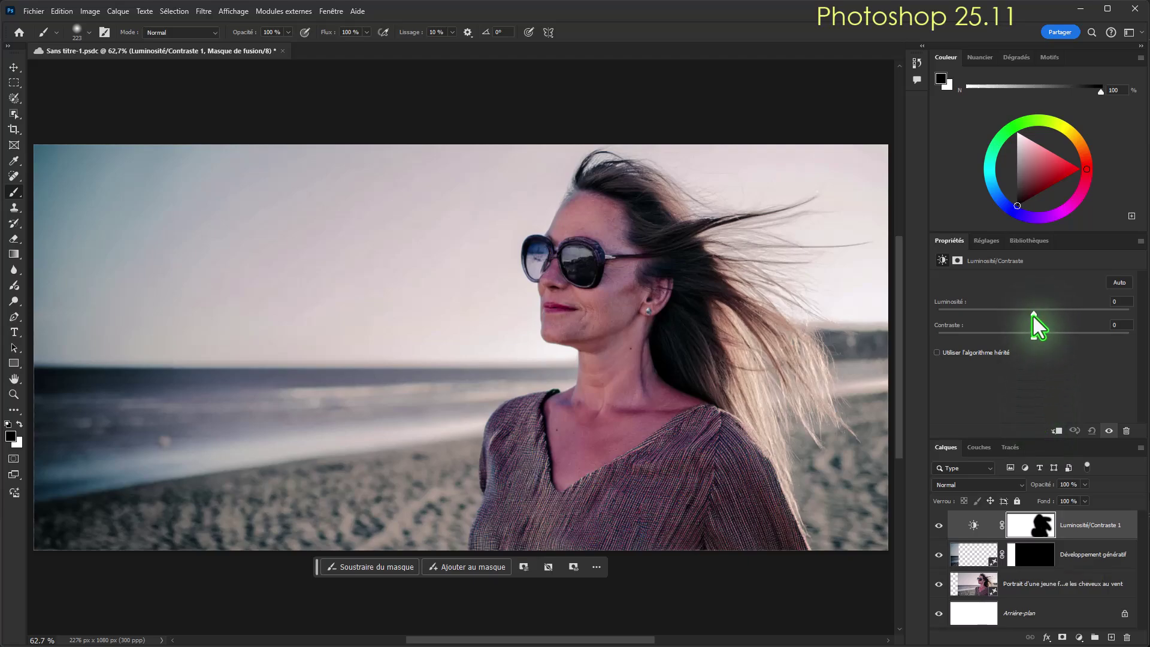
pyautogui.moveTo(1033, 313); pyautogui.dragTo(1055, 313)
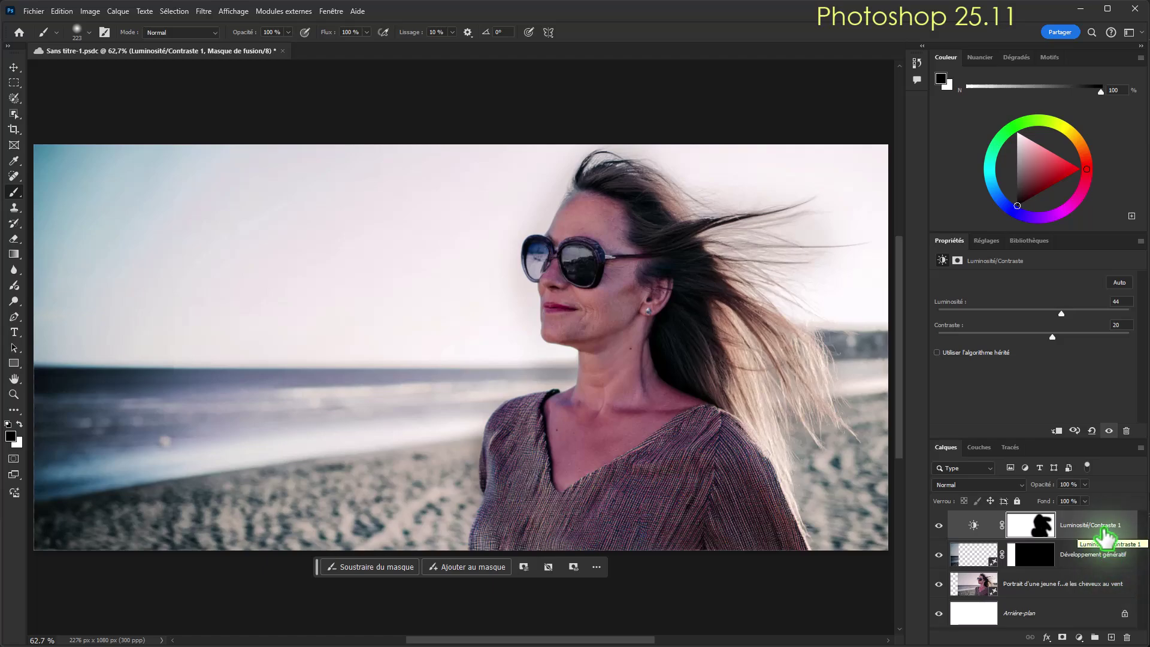
# Delete the manually masked Luminosité/Contraste adjustment layer
pyautogui.rightClick(1074, 527)
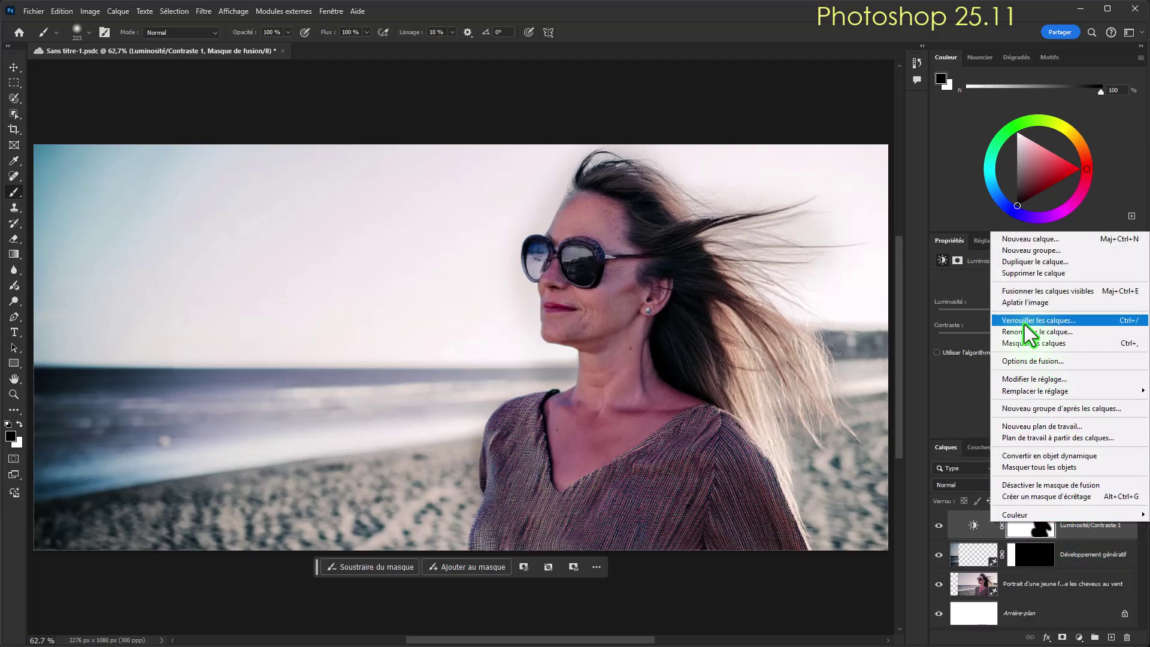
pyautogui.click(1024, 274)
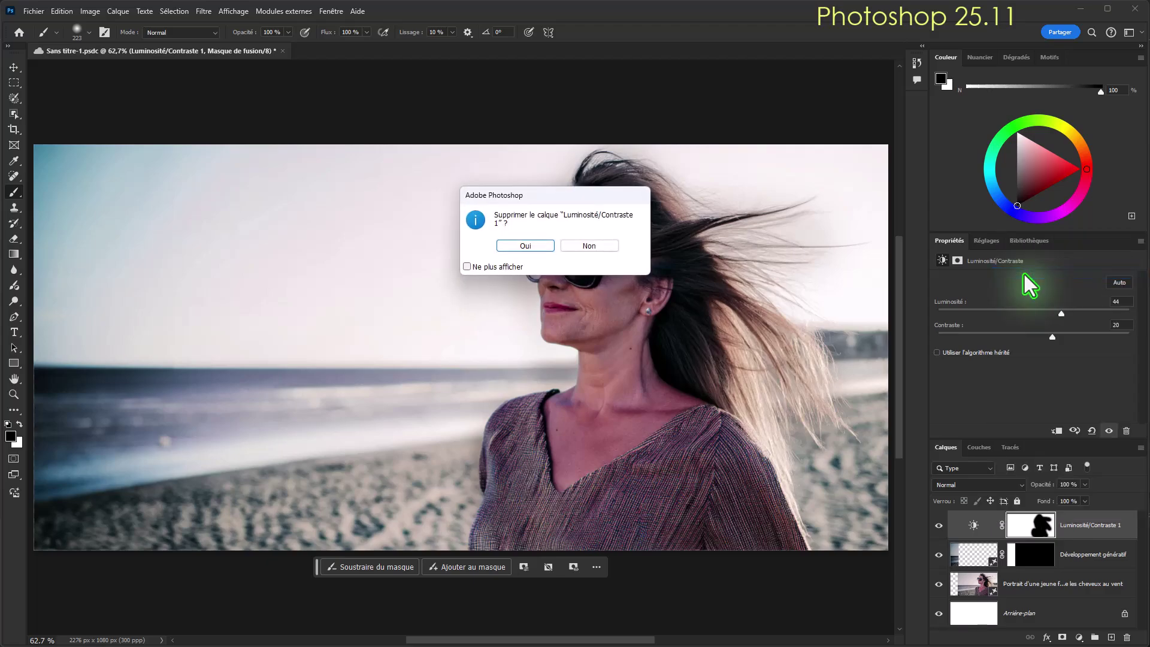
pyautogui.click(525, 246)
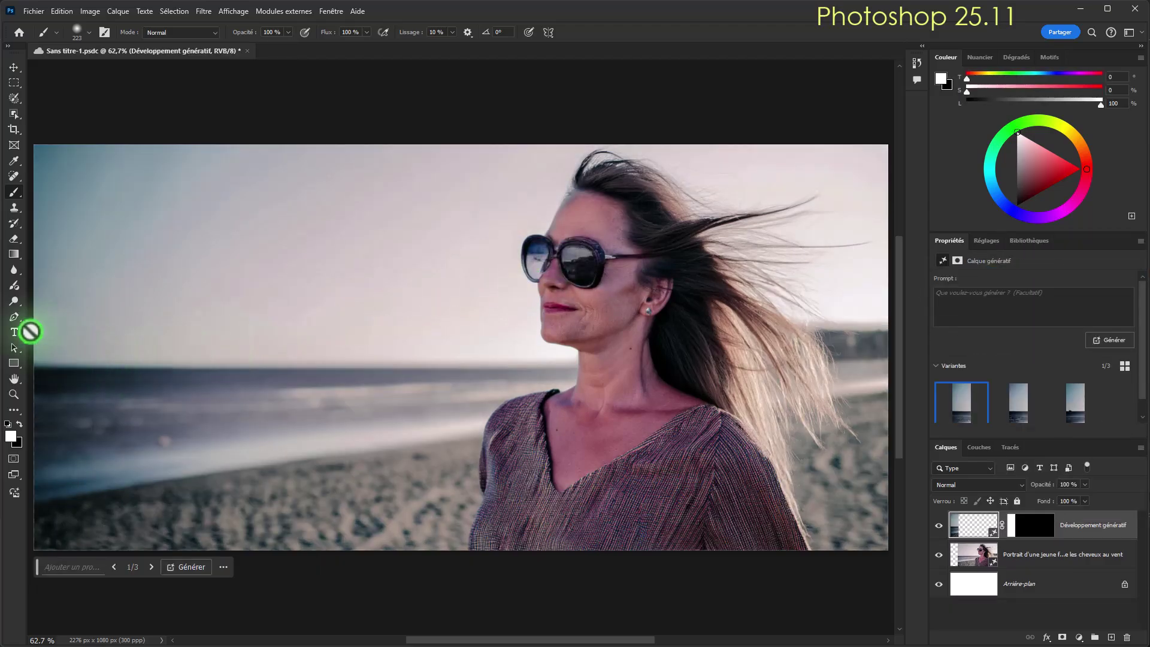
# Activate the Adjustment Brush and compare its list of adjustment types with the available adjustment layers
pyautogui.click(14, 284)
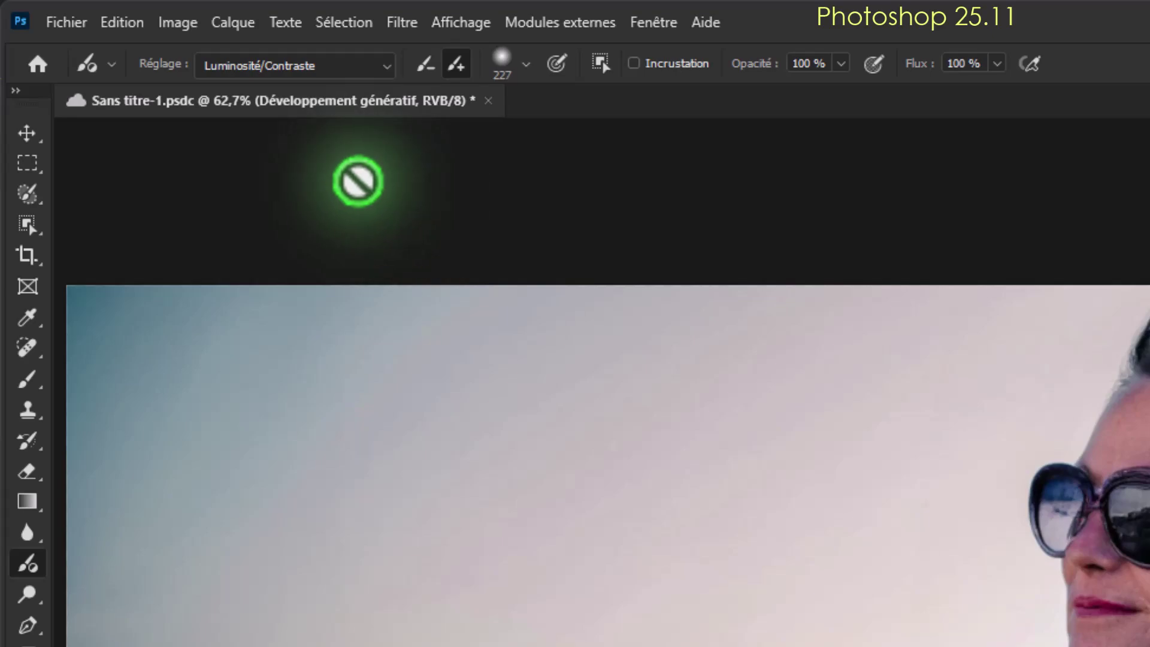
pyautogui.click(386, 66)
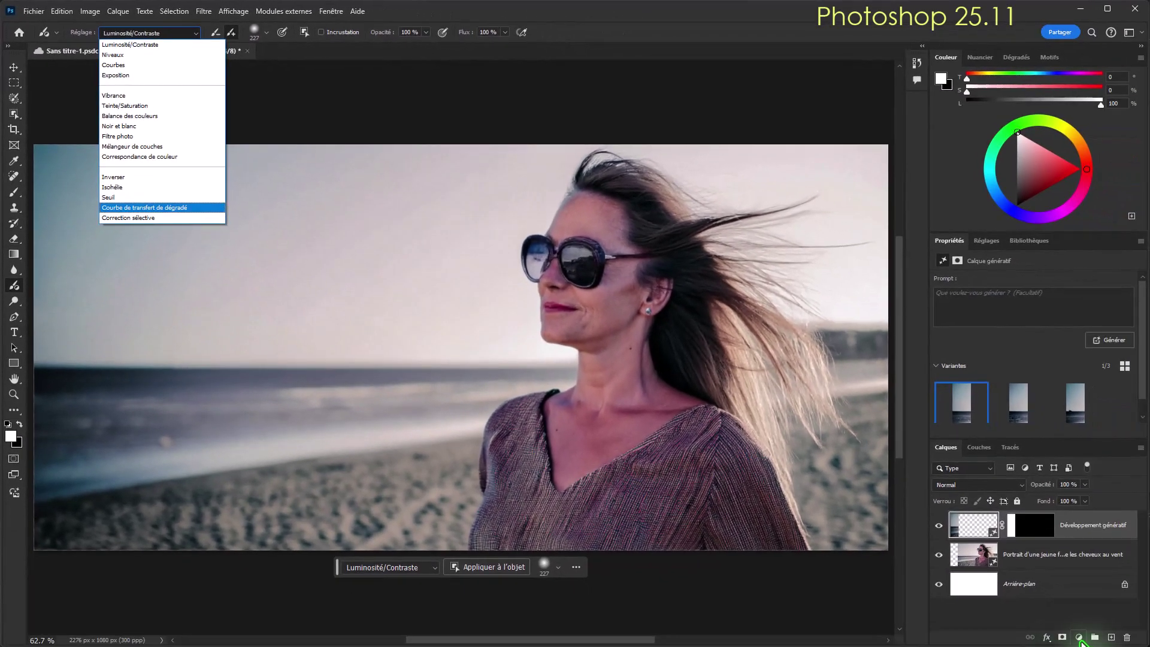
pyautogui.press('Escape')
pyautogui.click(1079, 637)
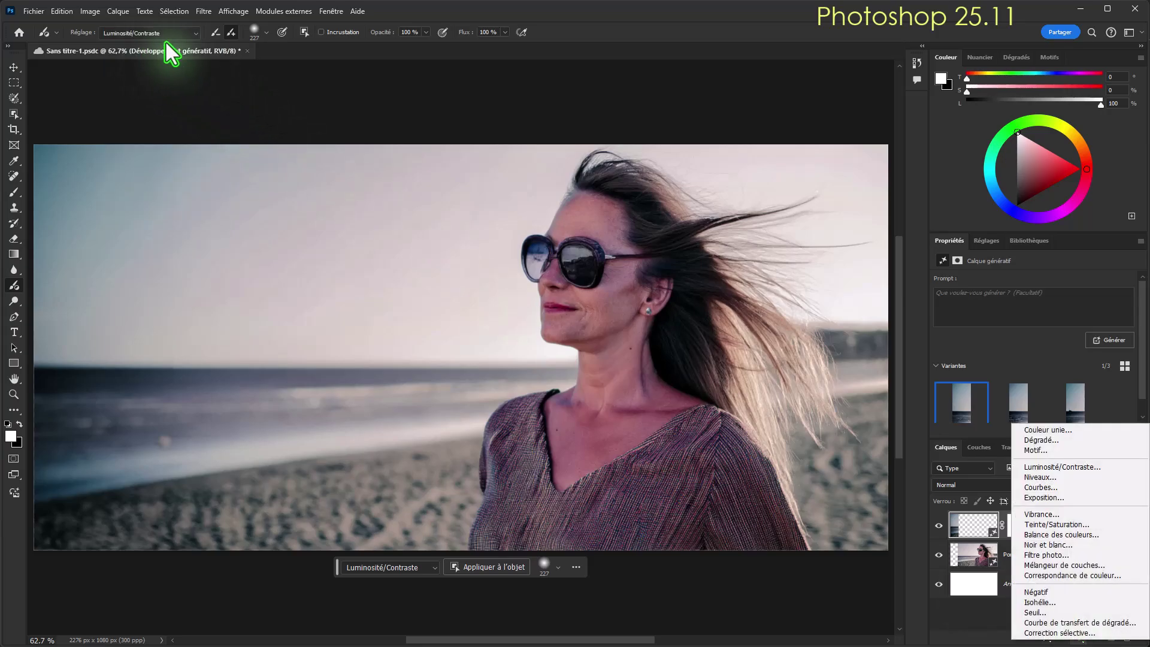
pyautogui.press('Escape')
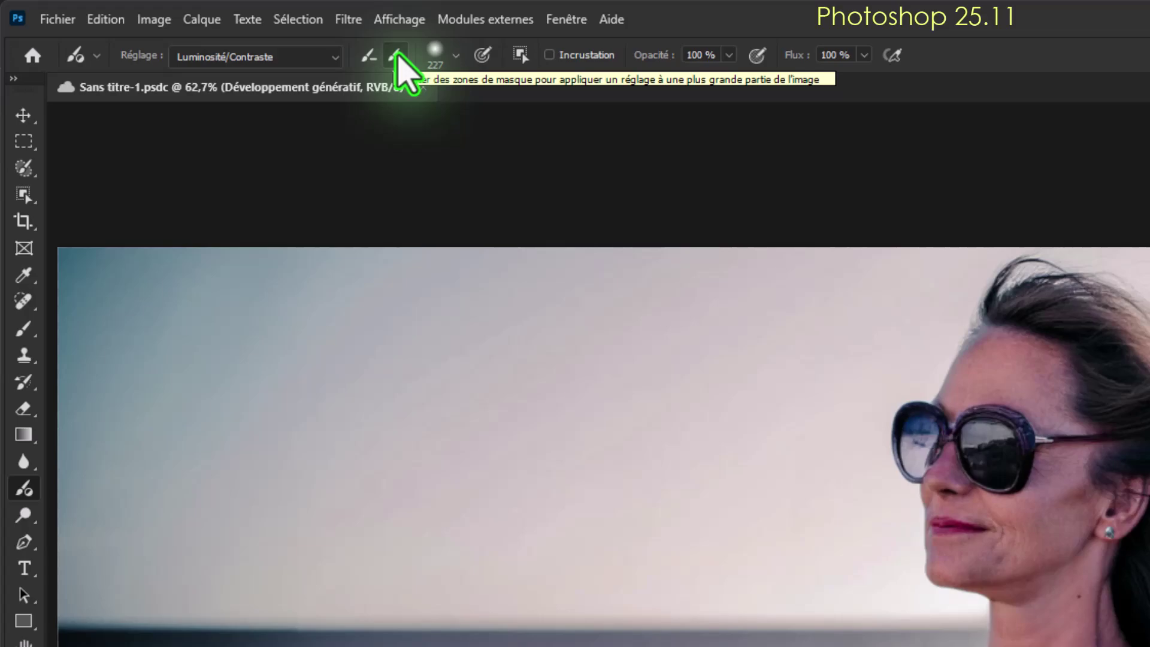
# Review the Adjustment Brush's size, hardness and contextual options, and enable Incrustation
pyautogui.click(450, 56)
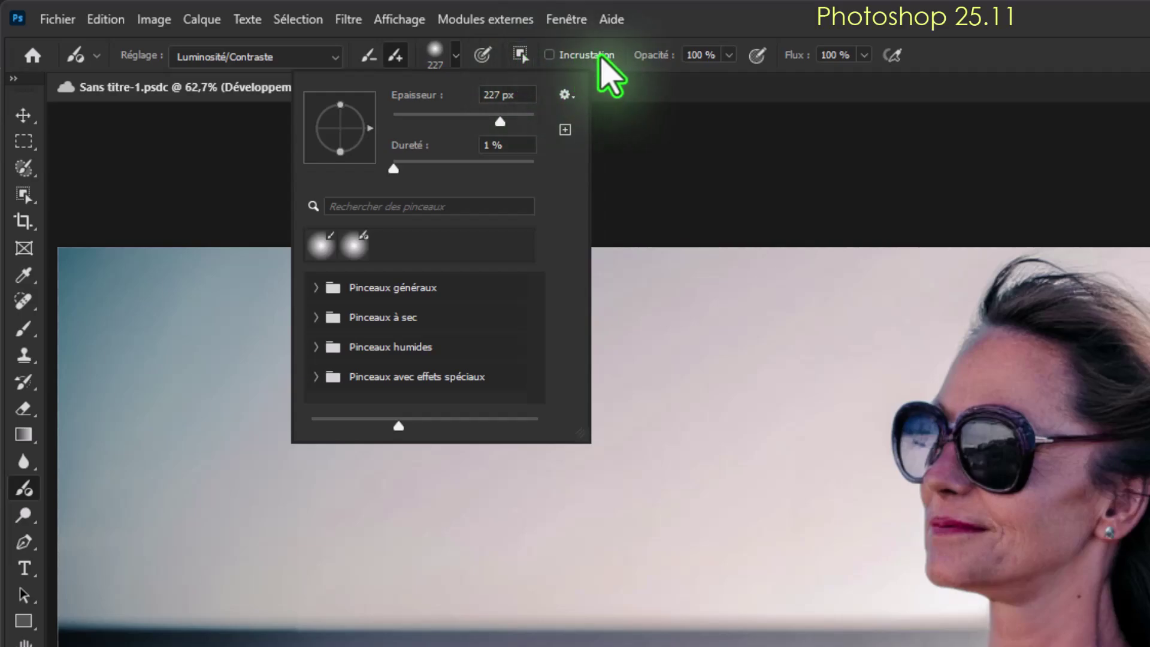
pyautogui.click(546, 54)
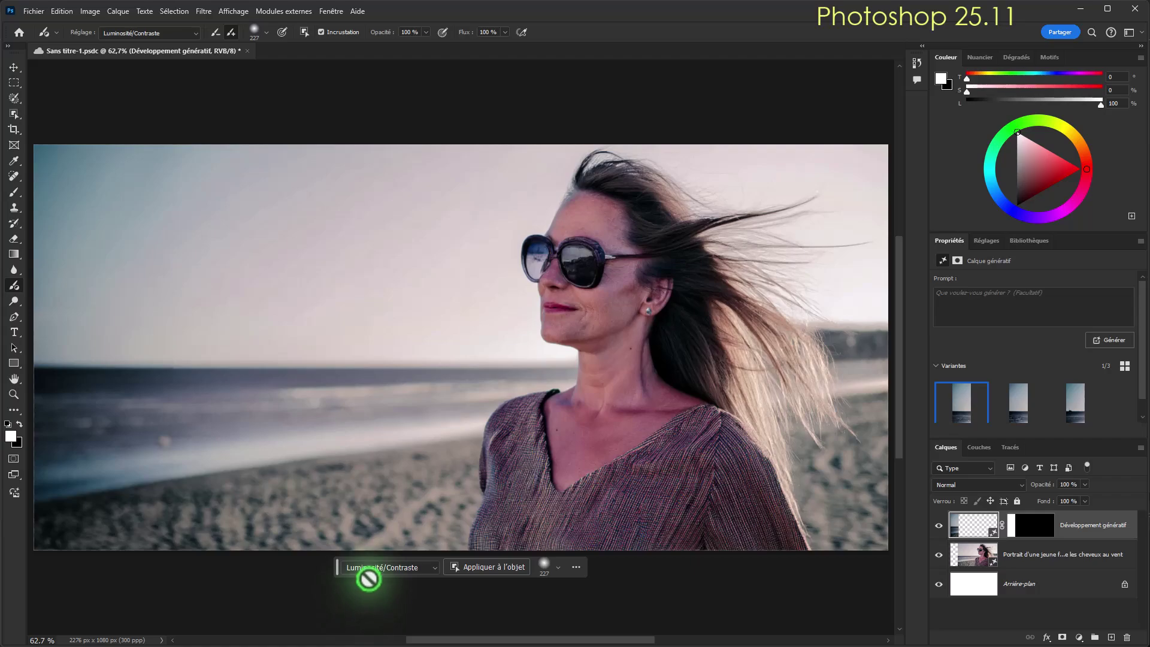
pyautogui.click(433, 569)
pyautogui.click(433, 569)
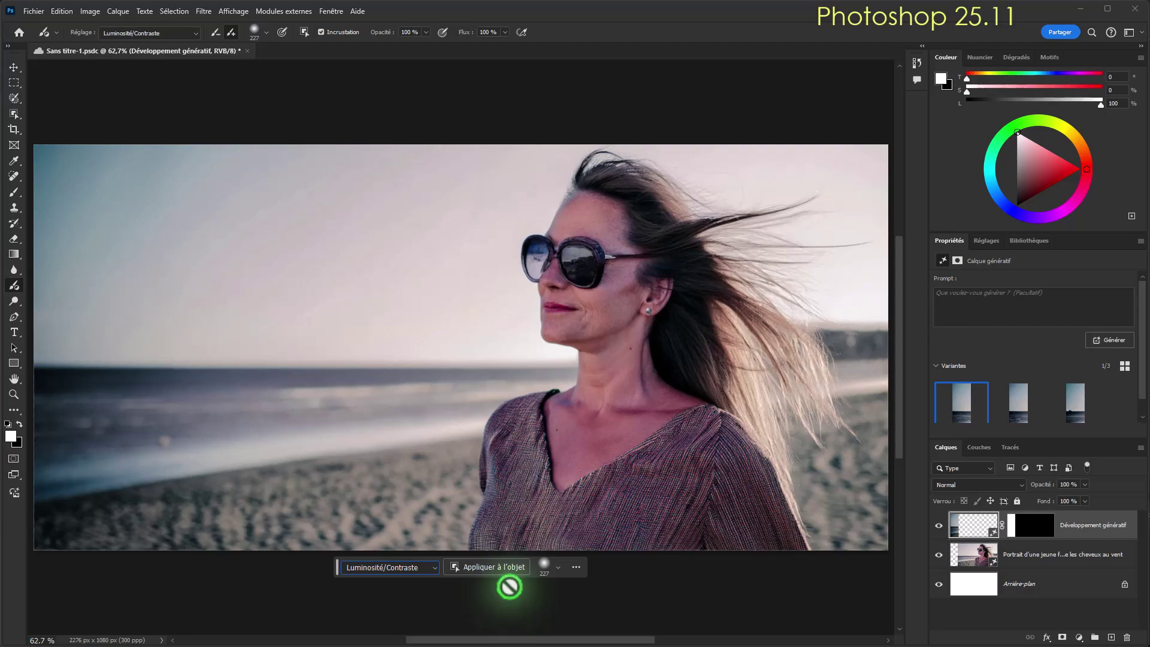
pyautogui.click(576, 569)
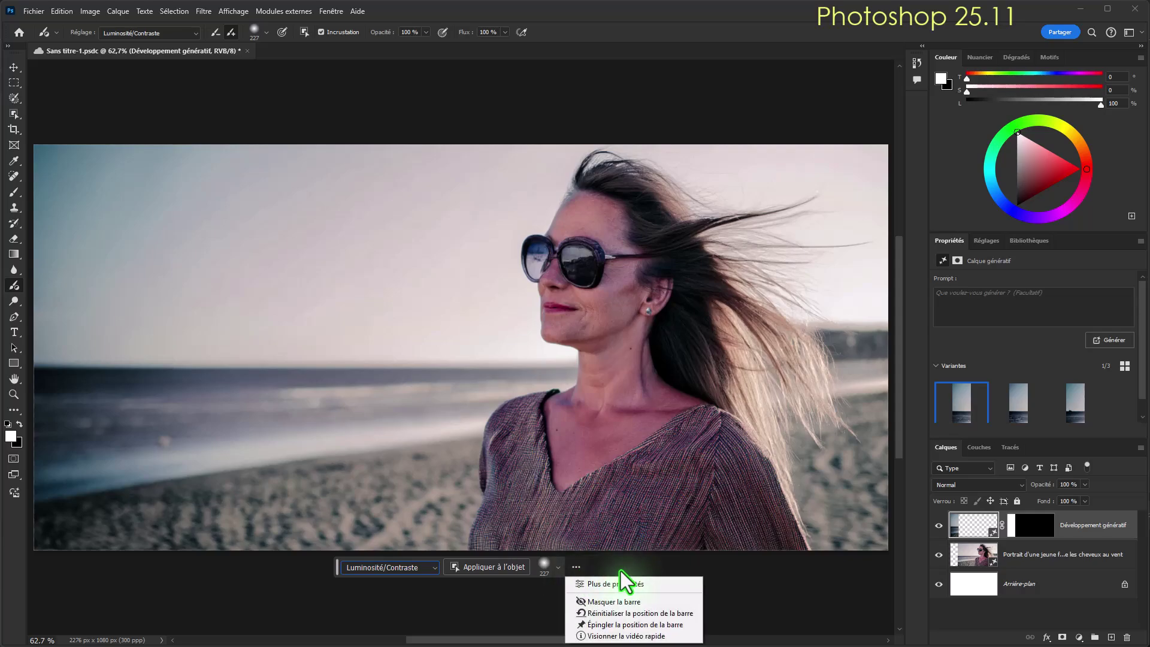
pyautogui.click(261, 266)
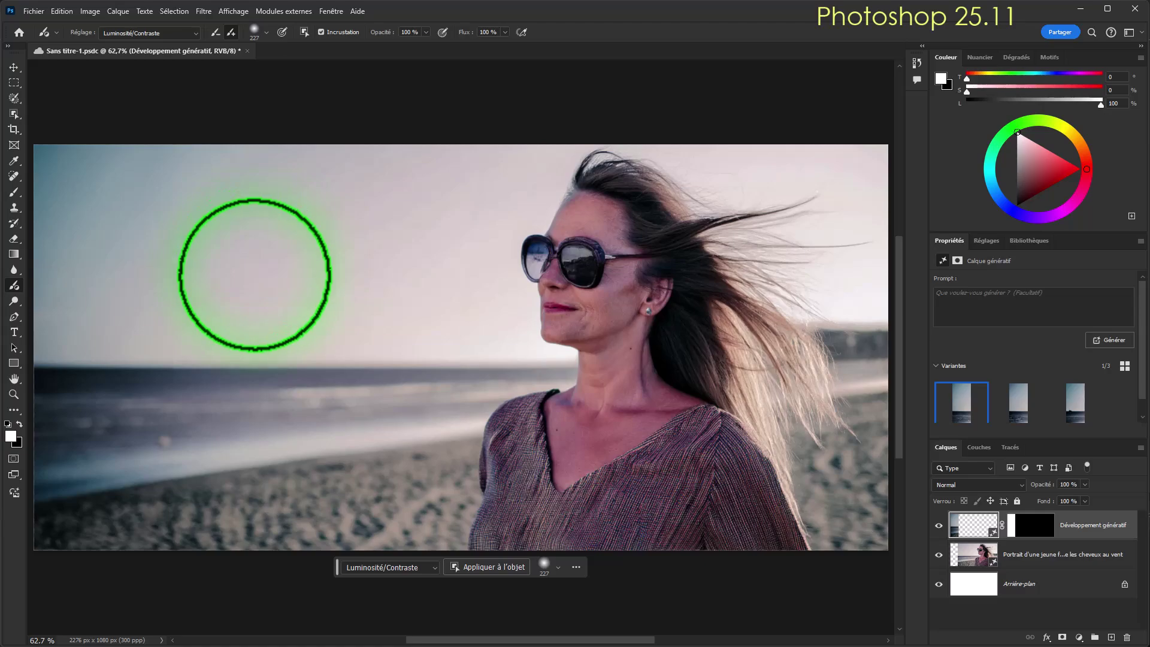
# Resize the soft Adjustment Brush directly on the canvas, trying different diameters
pyautogui.press('alt')
pyautogui.keyDown('alt'); pyautogui.rightClick(250, 271); pyautogui.keyUp('alt')
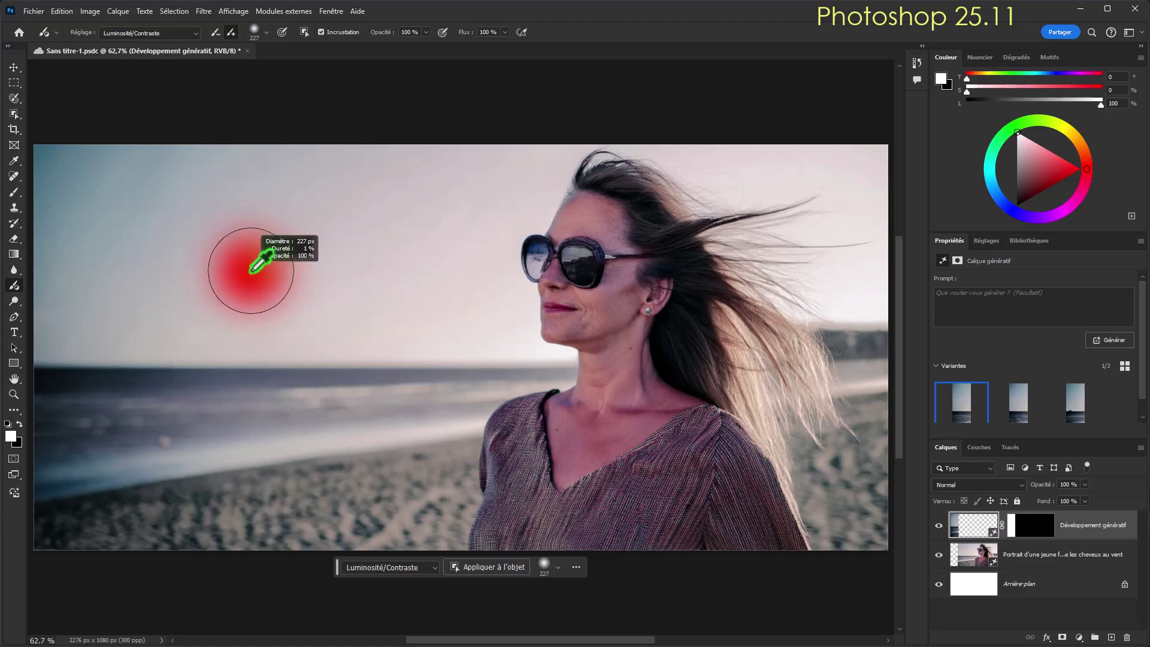
pyautogui.moveTo(251, 272)
pyautogui.mouseDown()
pyautogui.moveTo(263, 275)
pyautogui.moveTo(241, 275)
pyautogui.moveTo(264, 275)
pyautogui.moveTo(249, 275)
pyautogui.mouseUp()
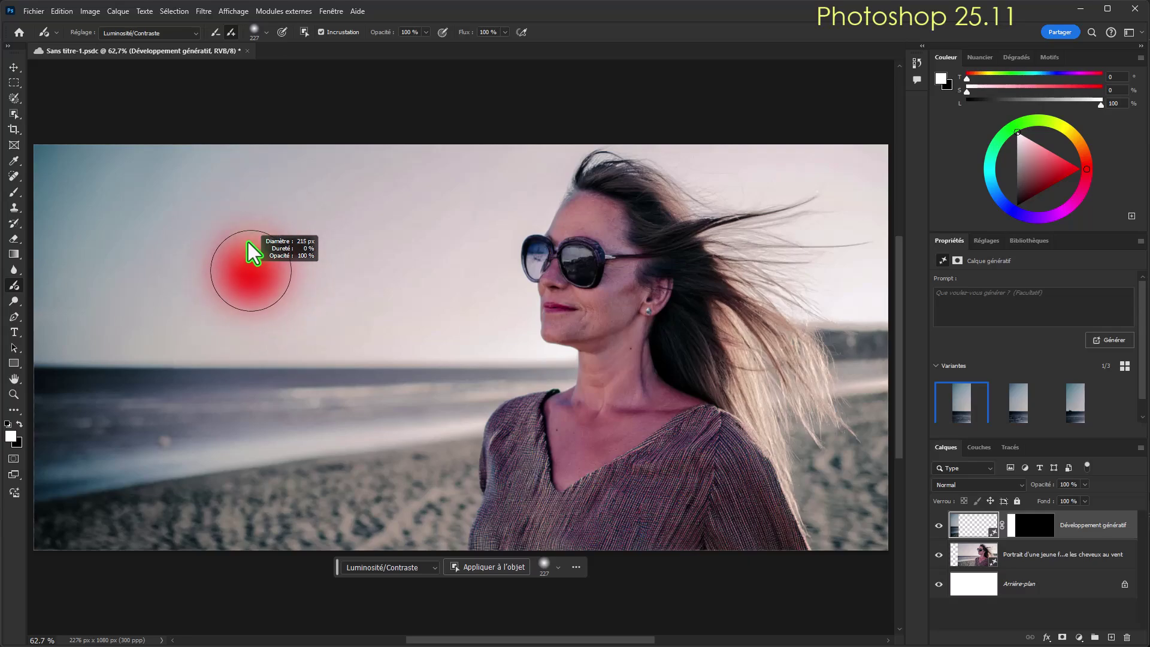
pyautogui.moveTo(249, 242); pyautogui.dragTo(267, 250)
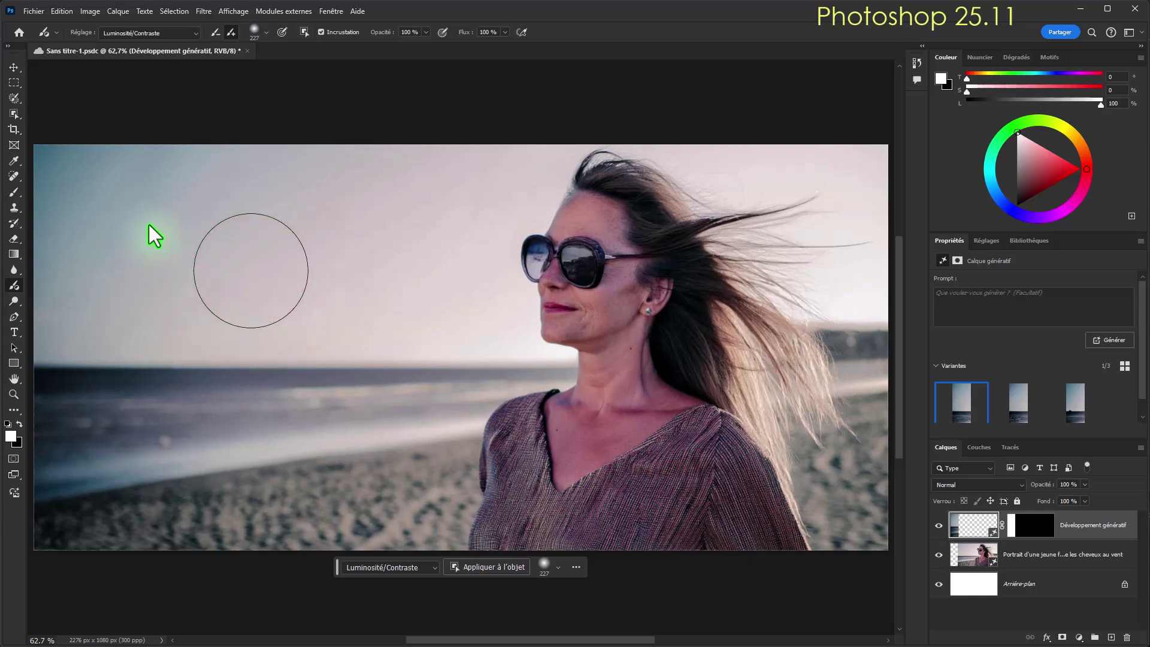
# Brush the Luminosité/Contraste adjustment over the sky, sea and beach around the woman, finishing beside her hair with a 240 px brush
pyautogui.moveTo(77, 167)
pyautogui.mouseDown()
pyautogui.moveTo(317, 190)
pyautogui.moveTo(455, 185)
pyautogui.moveTo(300, 179)
pyautogui.moveTo(513, 179)
pyautogui.moveTo(474, 207)
pyautogui.moveTo(470, 303)
pyautogui.moveTo(495, 349)
pyautogui.moveTo(266, 285)
pyautogui.moveTo(234, 229)
pyautogui.moveTo(124, 270)
pyautogui.moveTo(61, 228)
pyautogui.moveTo(47, 232)
pyautogui.moveTo(113, 361)
pyautogui.moveTo(289, 324)
pyautogui.moveTo(184, 303)
pyautogui.moveTo(446, 253)
pyautogui.moveTo(379, 364)
pyautogui.moveTo(478, 366)
pyautogui.moveTo(380, 442)
pyautogui.moveTo(298, 423)
pyautogui.moveTo(36, 411)
pyautogui.moveTo(90, 476)
pyautogui.moveTo(92, 508)
pyautogui.moveTo(187, 482)
pyautogui.moveTo(205, 380)
pyautogui.moveTo(307, 494)
pyautogui.moveTo(397, 522)
pyautogui.moveTo(444, 487)
pyautogui.moveTo(419, 485)
pyautogui.moveTo(434, 411)
pyautogui.mouseUp()
pyautogui.press('[')
pyautogui.press('[')
pyautogui.press('[')
pyautogui.press('[')
pyautogui.press('[')
pyautogui.press('[')
pyautogui.moveTo(677, 162)
pyautogui.mouseDown()
pyautogui.moveTo(698, 146)
pyautogui.moveTo(800, 185)
pyautogui.moveTo(695, 159)
pyautogui.mouseUp()
pyautogui.moveTo(790, 226)
pyautogui.mouseDown()
pyautogui.moveTo(866, 243)
pyautogui.moveTo(865, 208)
pyautogui.moveTo(819, 164)
pyautogui.moveTo(759, 140)
pyautogui.moveTo(844, 176)
pyautogui.moveTo(799, 234)
pyautogui.moveTo(828, 189)
pyautogui.moveTo(796, 179)
pyautogui.moveTo(855, 204)
pyautogui.moveTo(843, 205)
pyautogui.moveTo(877, 190)
pyautogui.moveTo(863, 169)
pyautogui.moveTo(834, 232)
pyautogui.moveTo(797, 188)
pyautogui.moveTo(770, 177)
pyautogui.moveTo(811, 166)
pyautogui.moveTo(833, 201)
pyautogui.moveTo(841, 331)
pyautogui.moveTo(877, 279)
pyautogui.moveTo(868, 442)
pyautogui.moveTo(850, 502)
pyautogui.moveTo(822, 476)
pyautogui.moveTo(839, 516)
pyautogui.moveTo(857, 520)
pyautogui.moveTo(856, 484)
pyautogui.moveTo(845, 471)
pyautogui.moveTo(828, 481)
pyautogui.moveTo(872, 462)
pyautogui.moveTo(854, 494)
pyautogui.moveTo(887, 343)
pyautogui.moveTo(891, 114)
pyautogui.moveTo(869, 148)
pyautogui.moveTo(856, 275)
pyautogui.mouseUp()
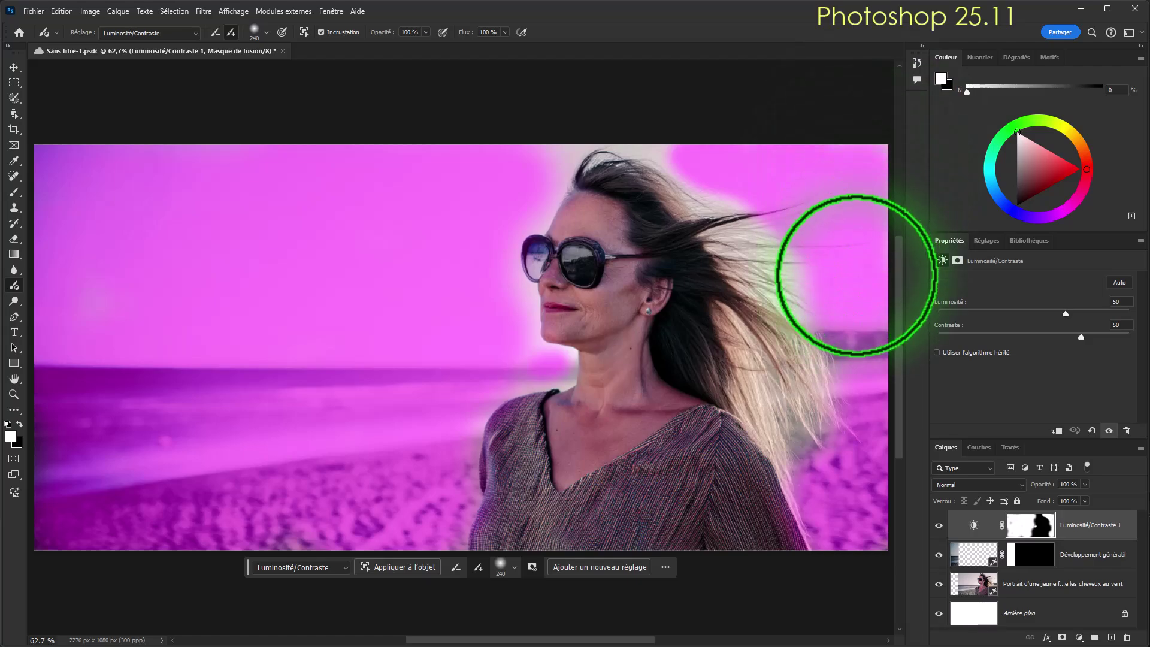
# Turn off Incrustation and set the brushed adjustment's Contraste to 8
pyautogui.moveTo(1006, 554); pyautogui.dragTo(1069, 534)
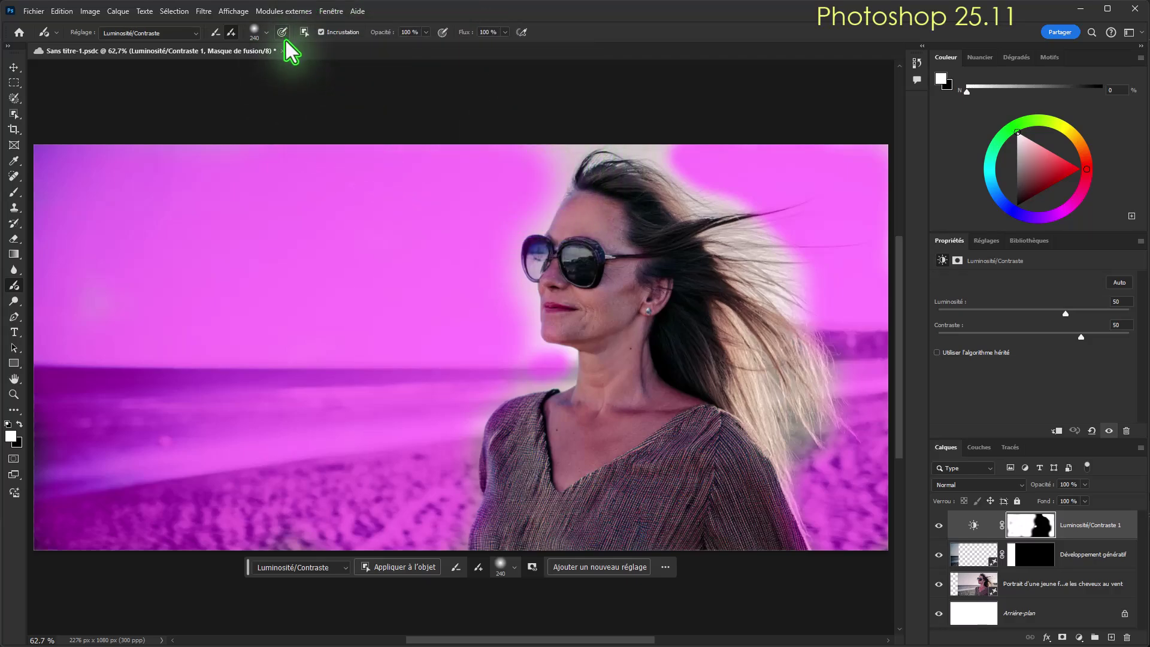
pyautogui.click(321, 32)
pyautogui.moveTo(1047, 333); pyautogui.dragTo(1040, 337)
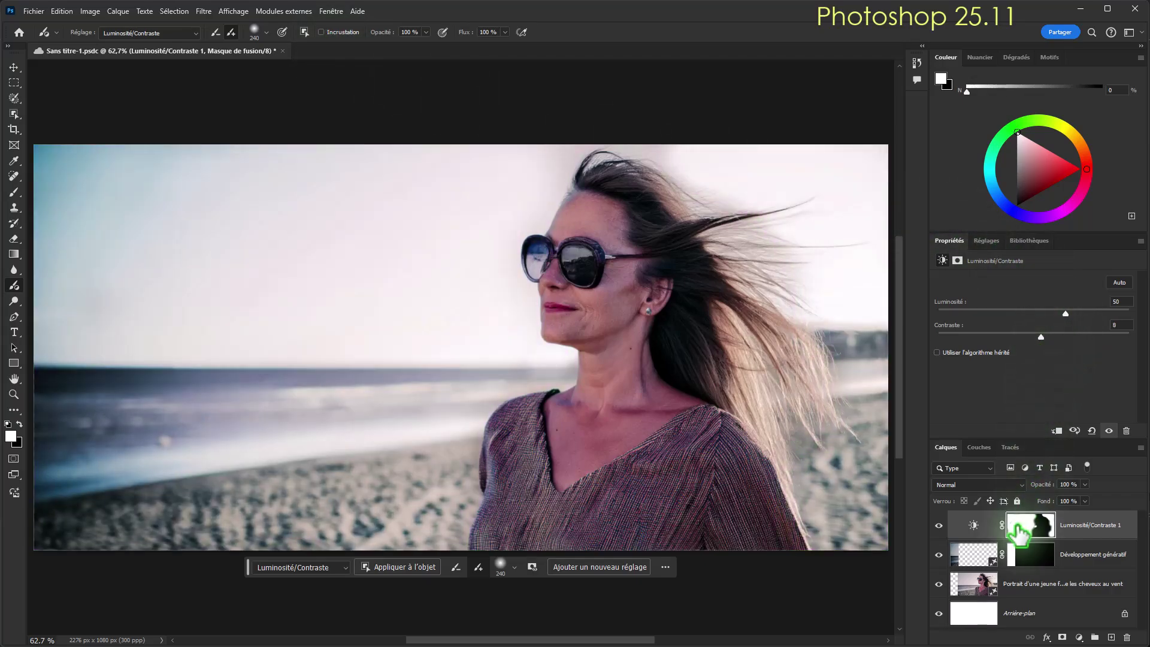
# Delete the Luminosité/Contraste adjustment layer made with the Adjustment Brush
pyautogui.rightClick(1089, 528)
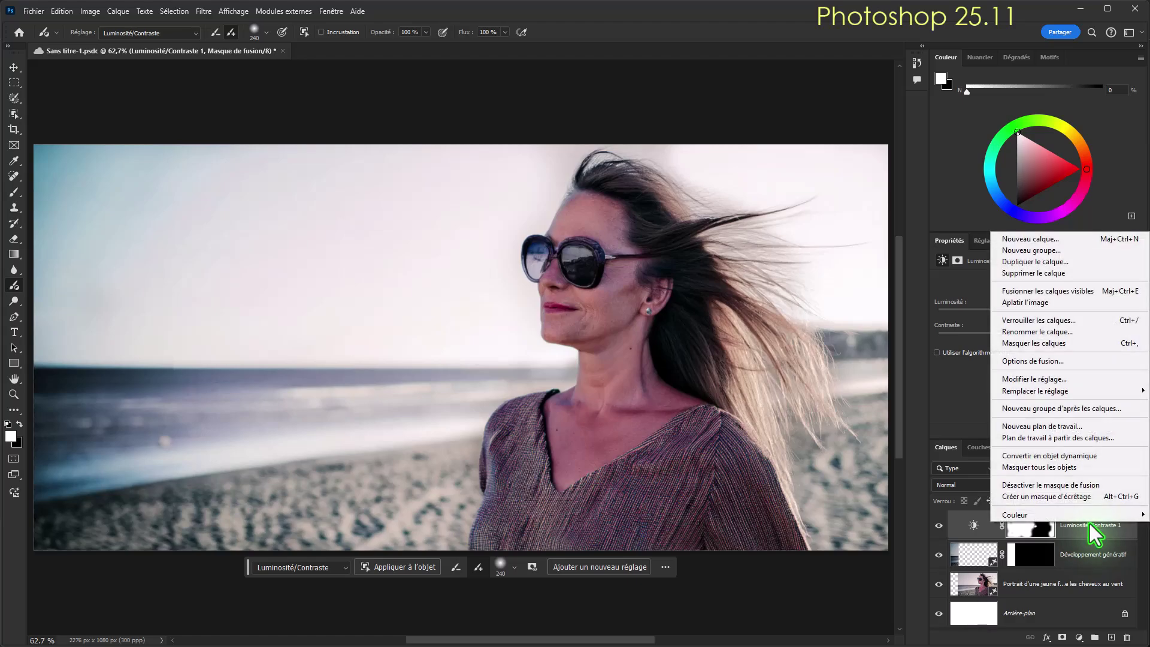
pyautogui.click(1072, 272)
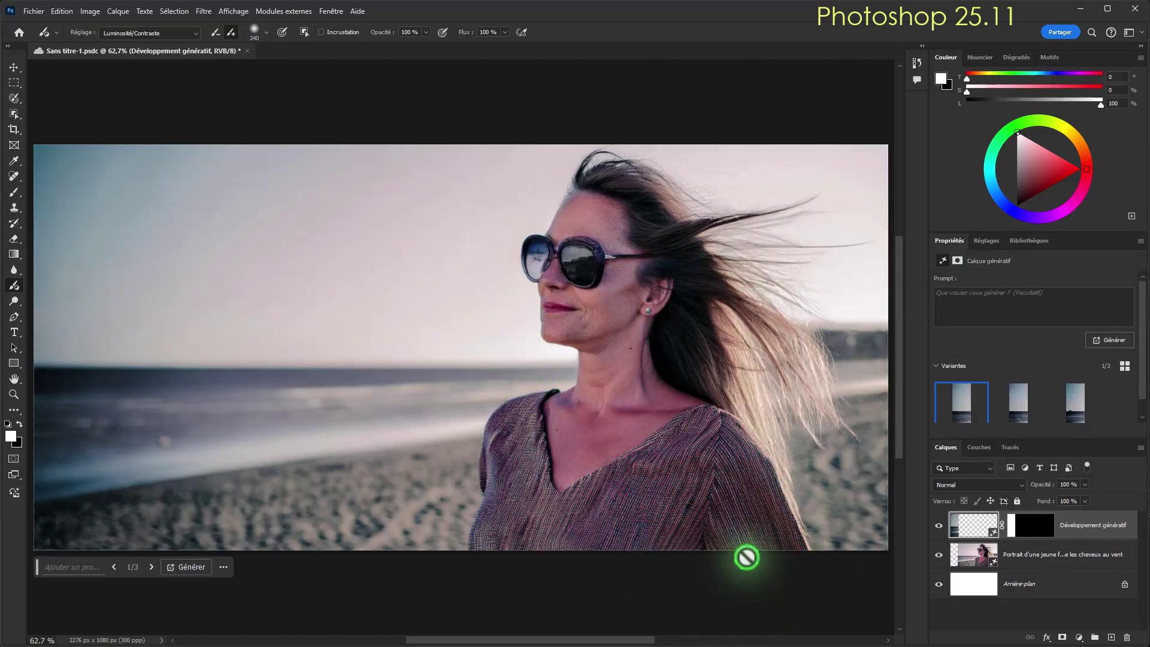
pyautogui.click(419, 493)
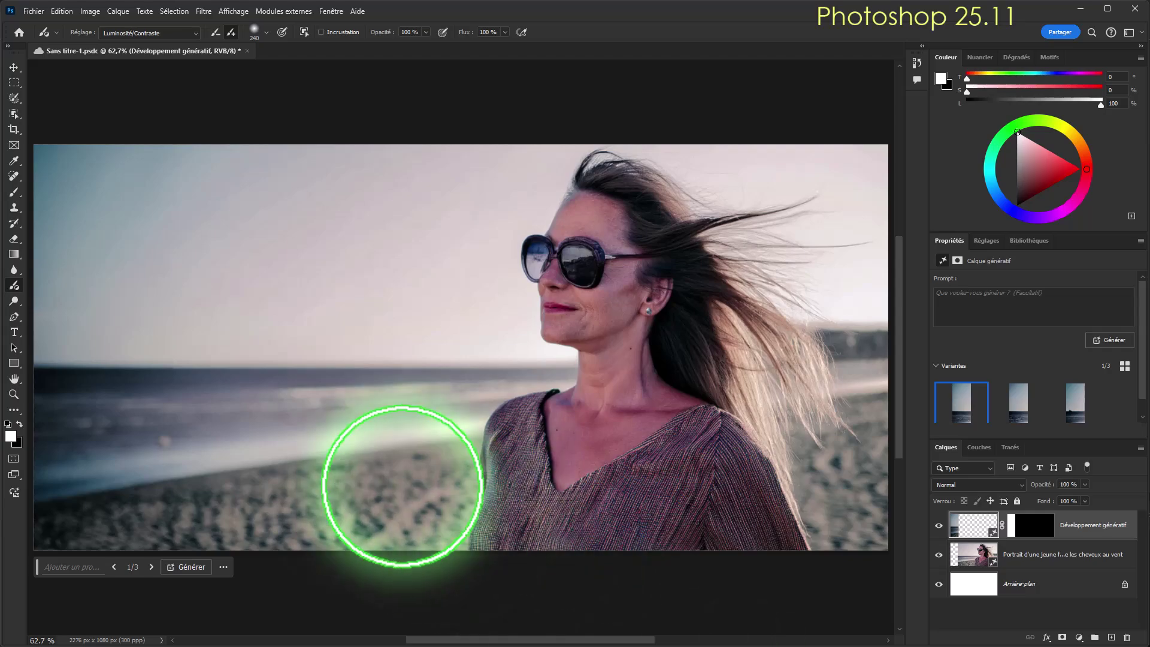
# Apply a Niveaux adjustment to the woman with the Adjustment Brush's object detection (Appliquer à l'objet)
pyautogui.press('v')
pyautogui.click(12, 288)
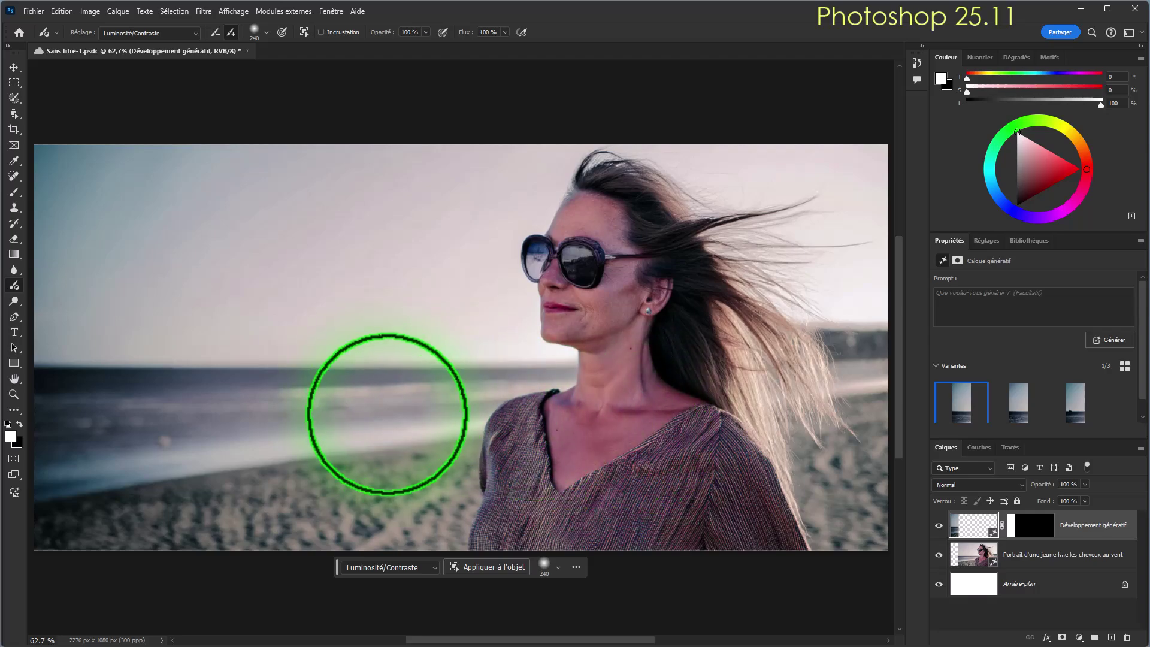
pyautogui.click(436, 567)
pyautogui.click(372, 376)
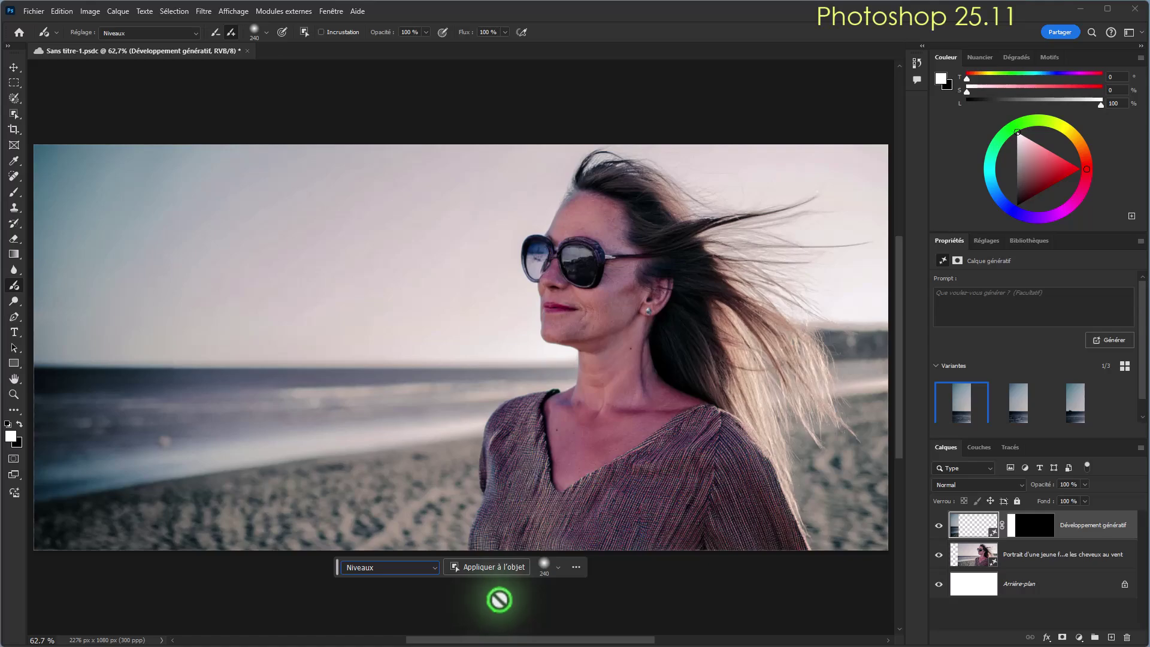
pyautogui.click(500, 569)
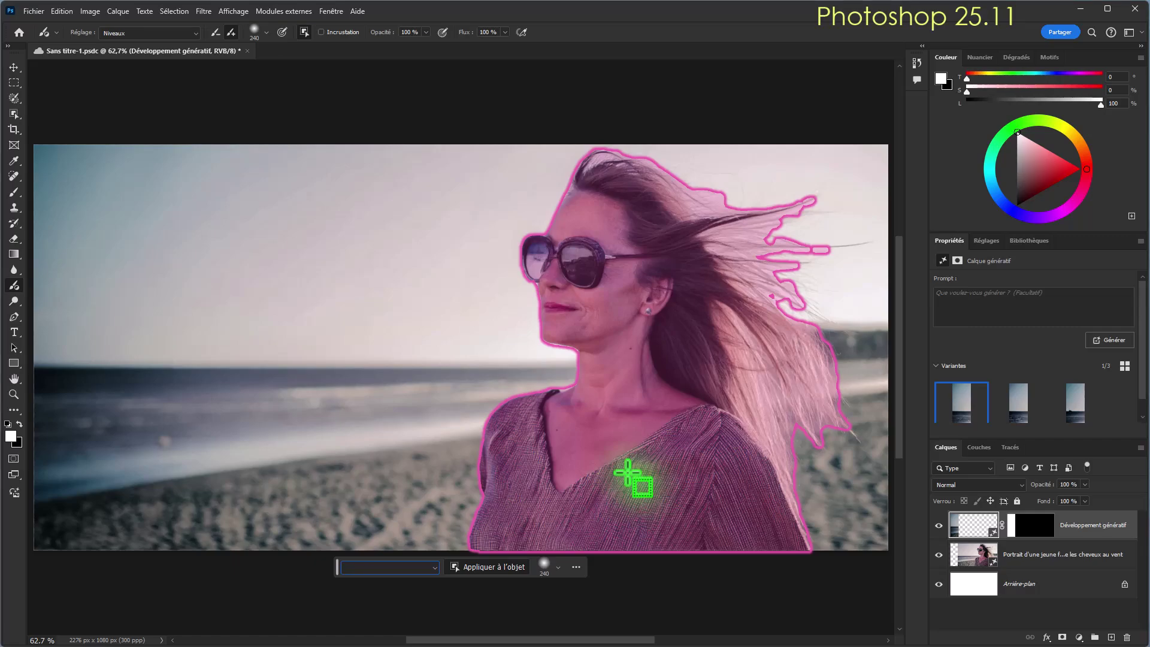
pyautogui.click(626, 472)
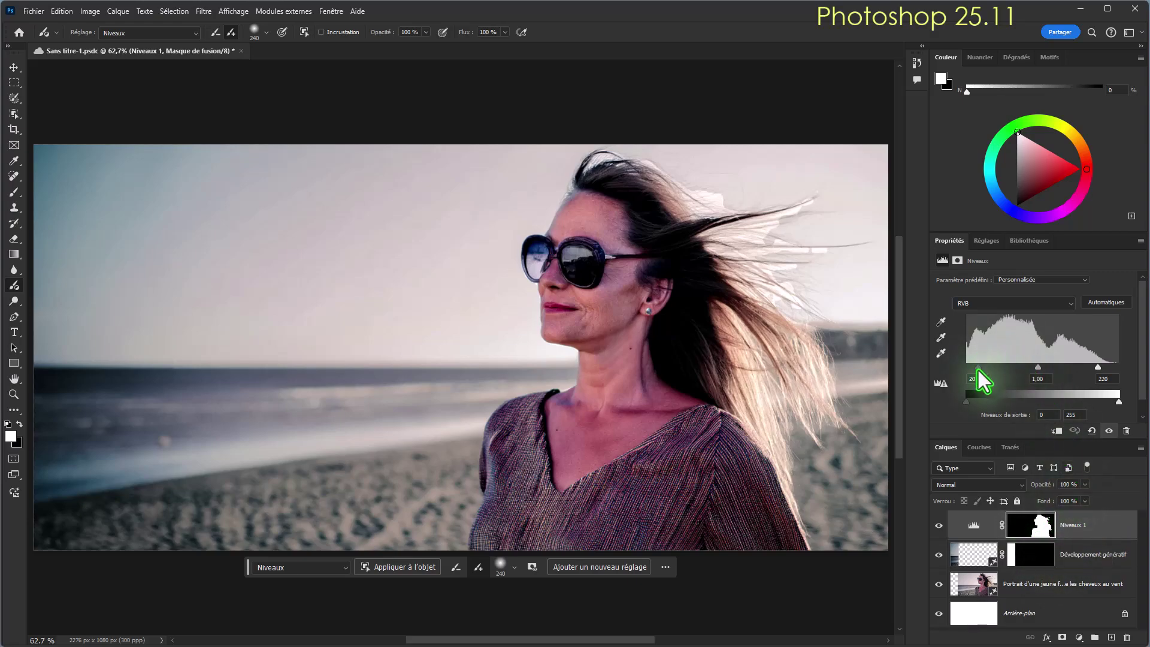
# Set the woman's Niveaux input levels to 0 for shadows, 0,85 for midtones and 235 for highlights
pyautogui.moveTo(979, 370); pyautogui.dragTo(964, 371)
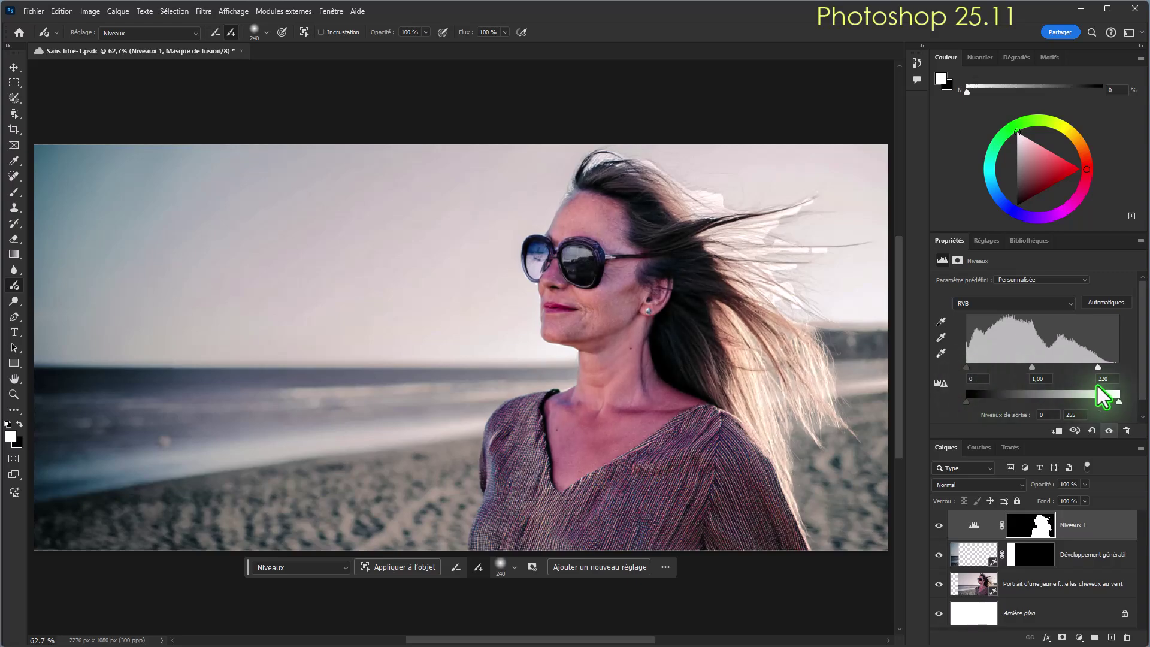
pyautogui.moveTo(1099, 372); pyautogui.dragTo(1106, 371)
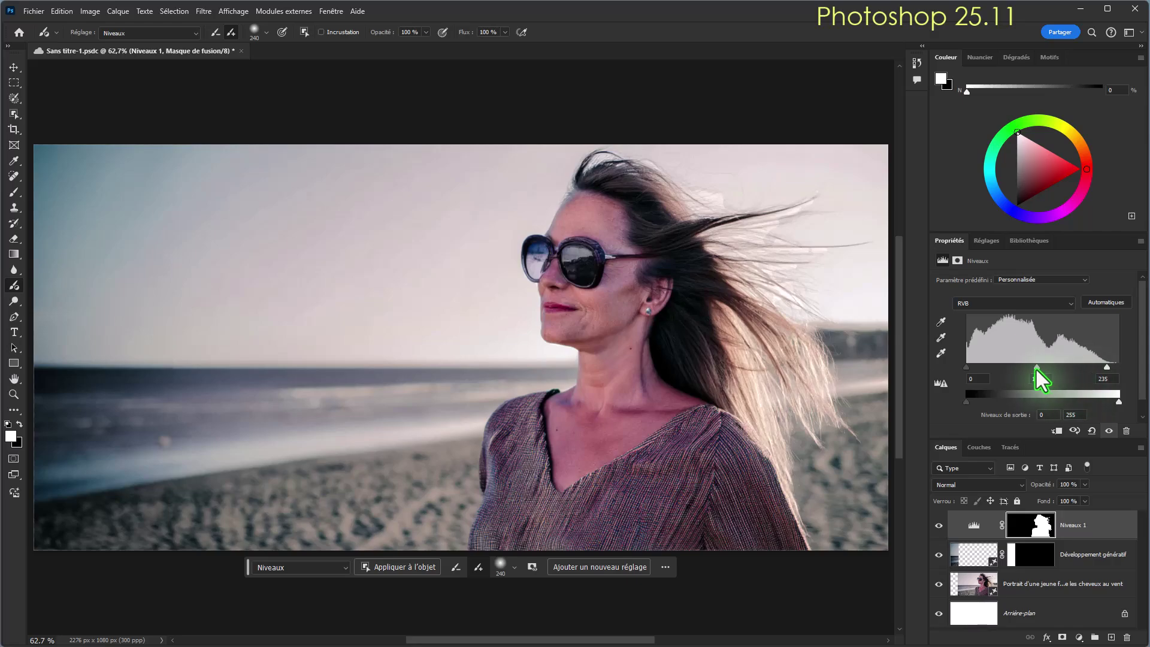
pyautogui.moveTo(1033, 368); pyautogui.dragTo(1039, 368)
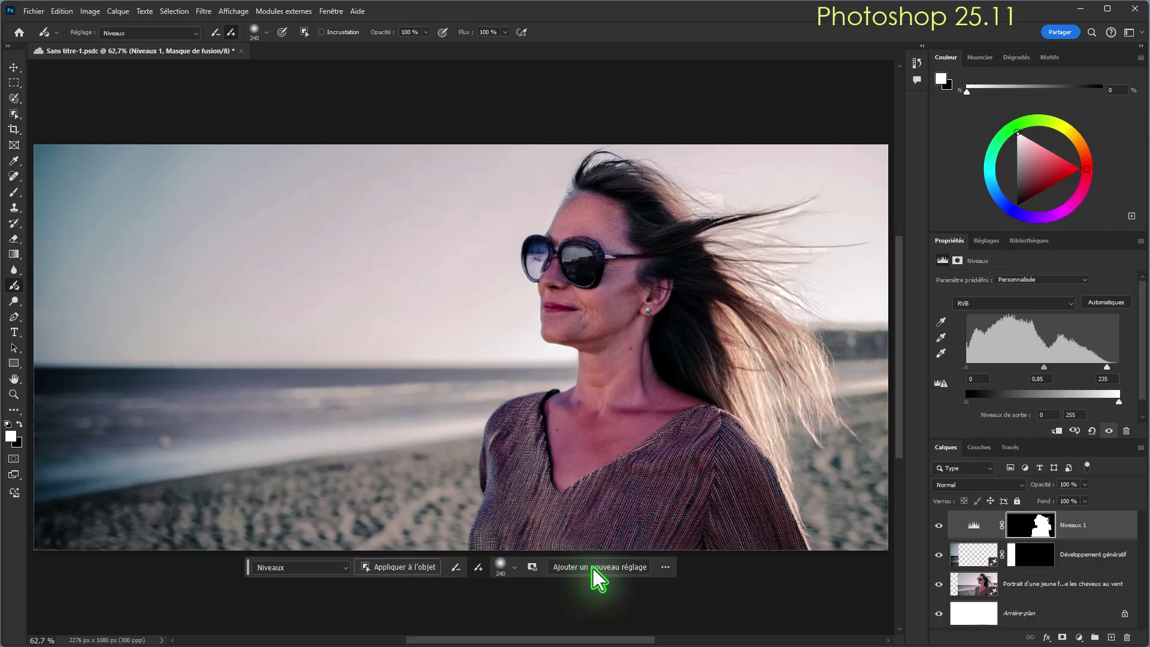
# Add a new Luminosité/Contraste adjustment and apply it to the woman as the detected object
pyautogui.click(616, 569)
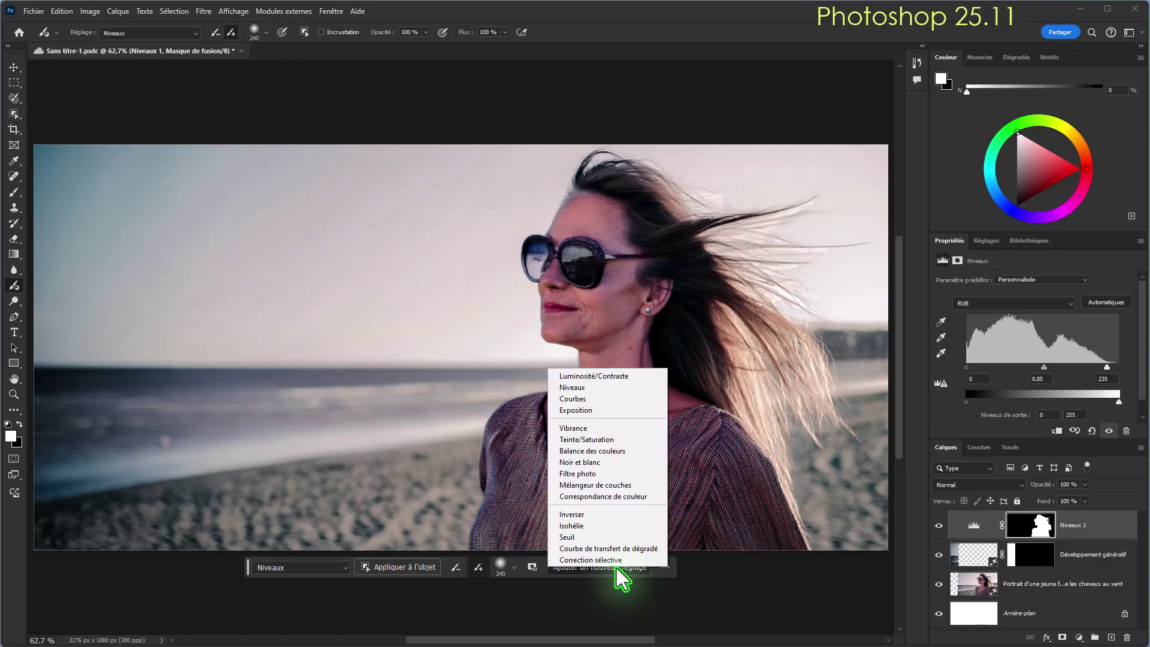
pyautogui.click(609, 376)
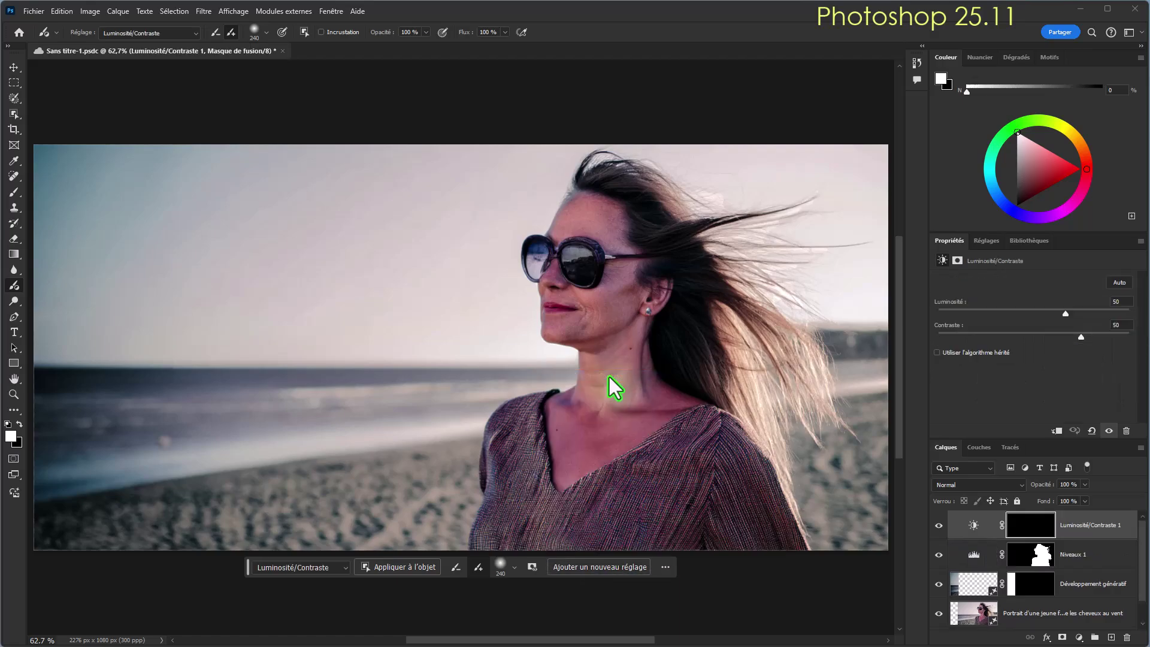
pyautogui.click(386, 568)
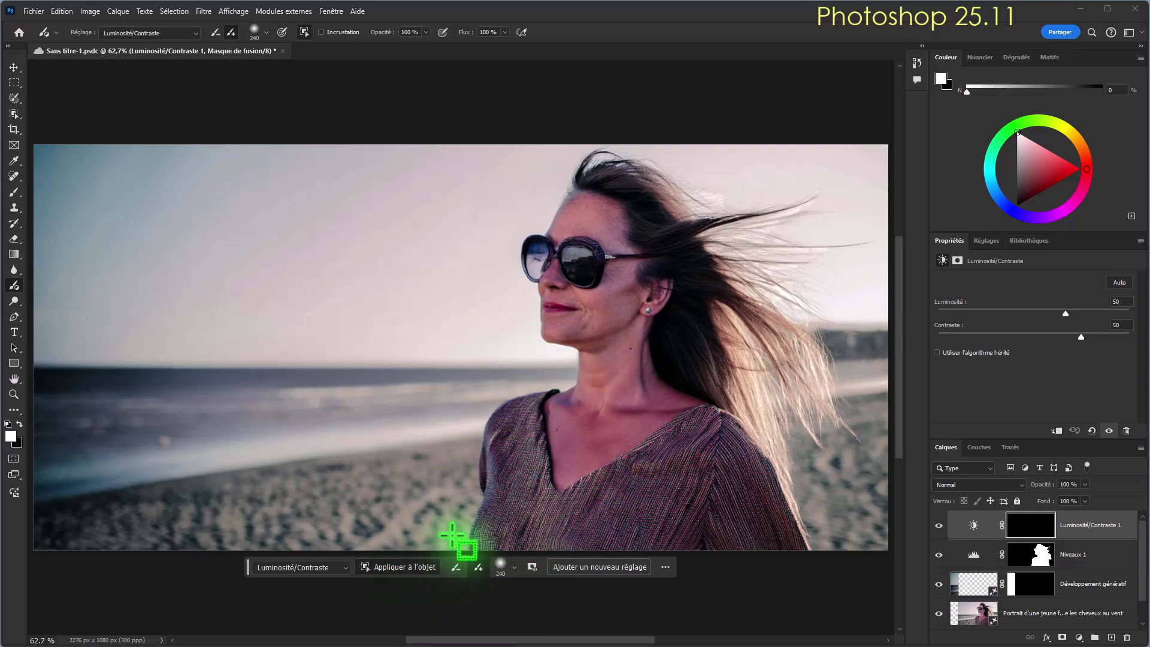
pyautogui.click(618, 451)
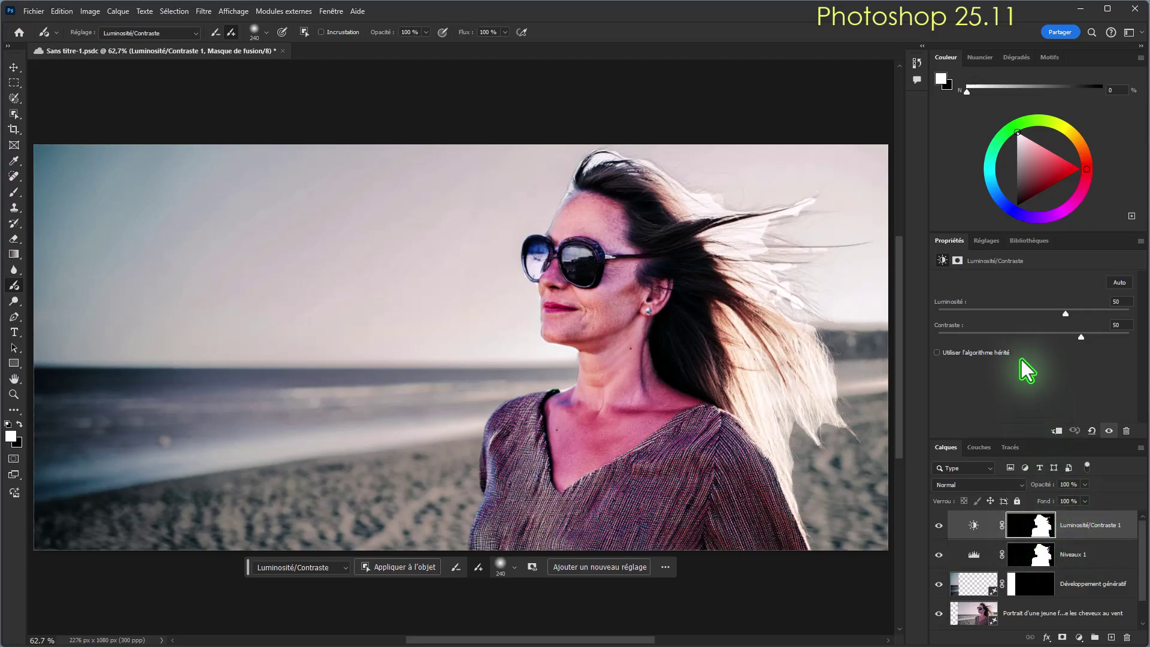
# Invert the Luminosité/Contraste layer's mask so the adjustment affects the background around the woman
pyautogui.click(956, 261)
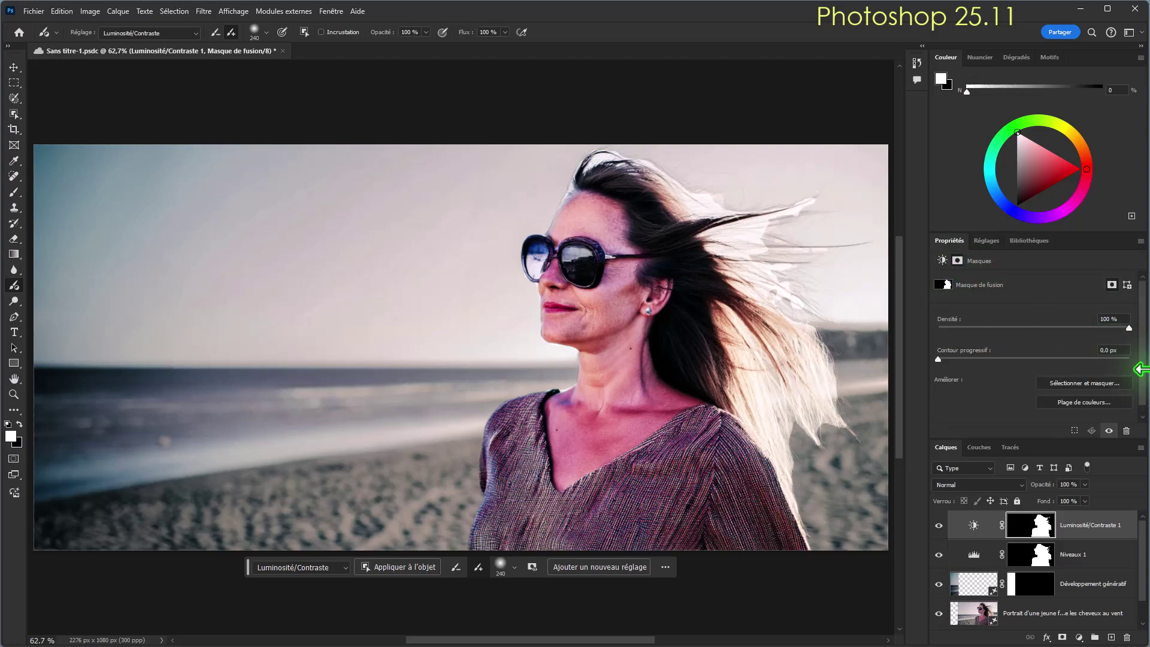
pyautogui.scroll(-1, 1144, 413)
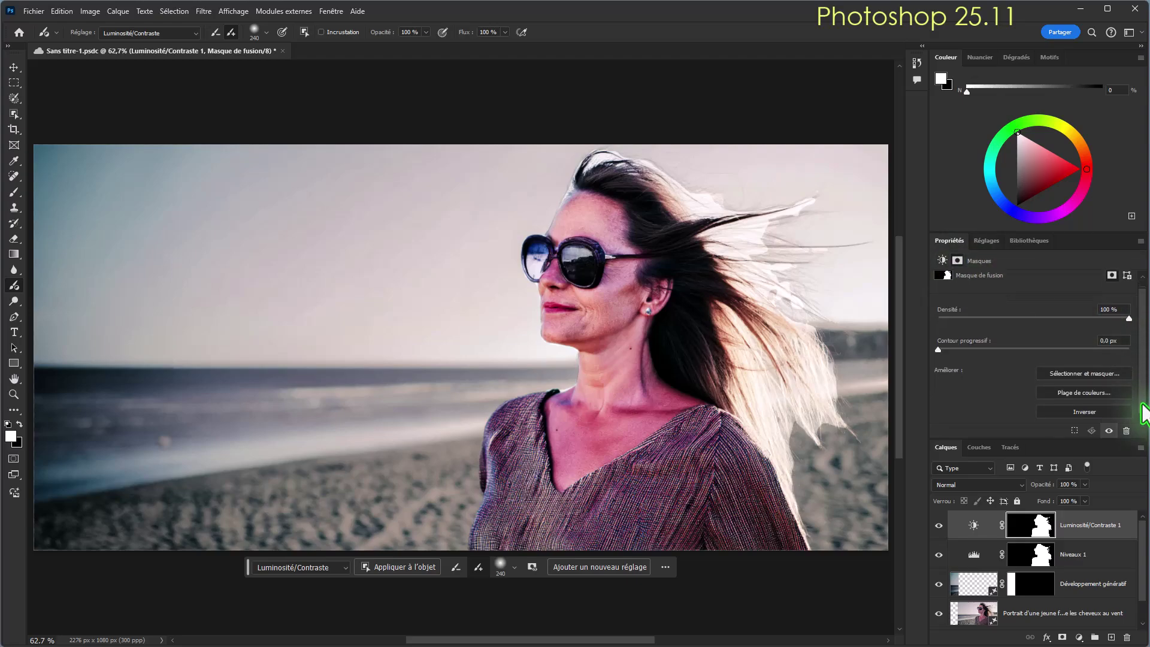
pyautogui.click(1094, 415)
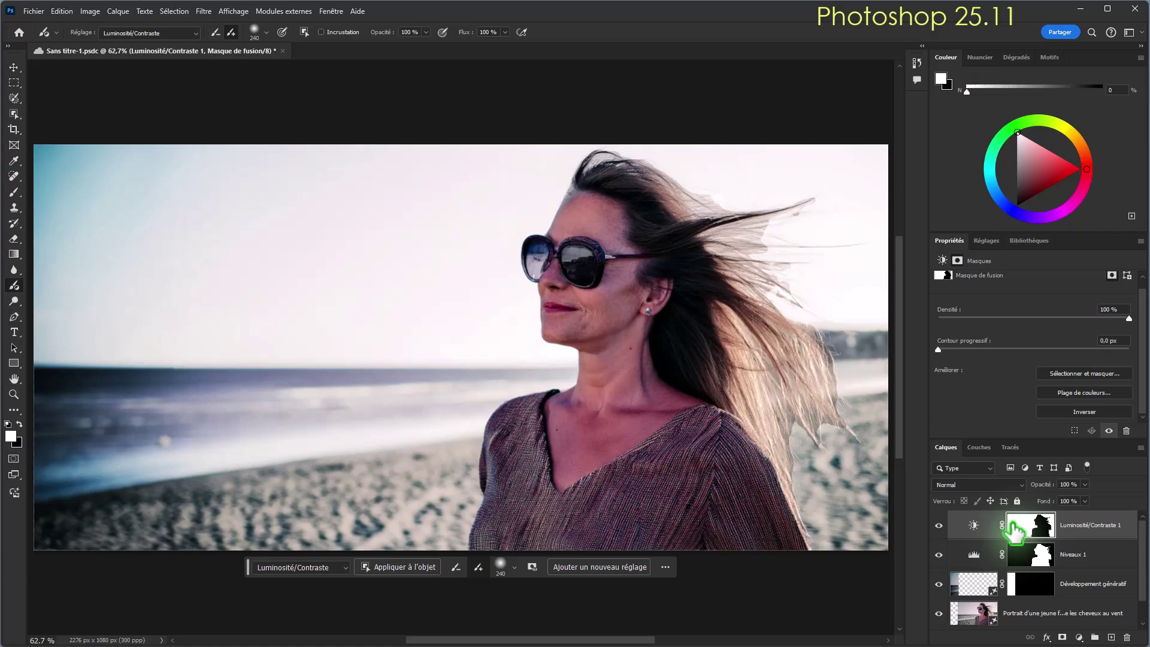
# Set the background adjustment's Luminosité to 17 and Contraste to 5
pyautogui.click(942, 260)
pyautogui.moveTo(1066, 315); pyautogui.dragTo(1039, 314)
pyautogui.moveTo(1081, 337); pyautogui.dragTo(1064, 338)
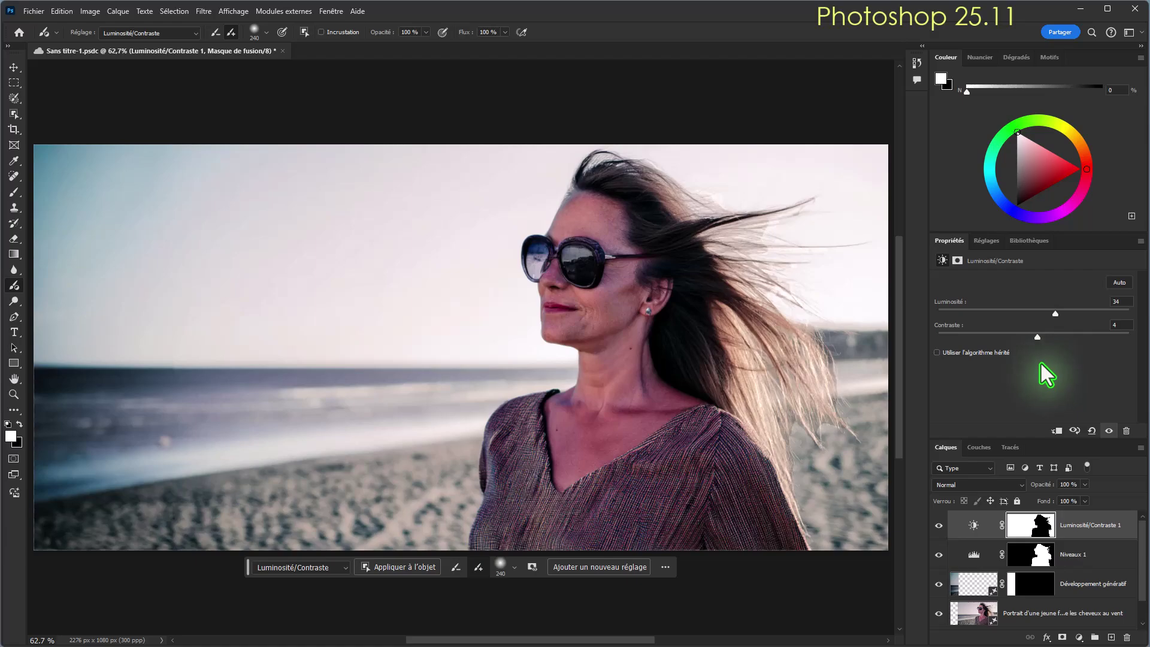
pyautogui.moveTo(1037, 337); pyautogui.dragTo(1044, 313)
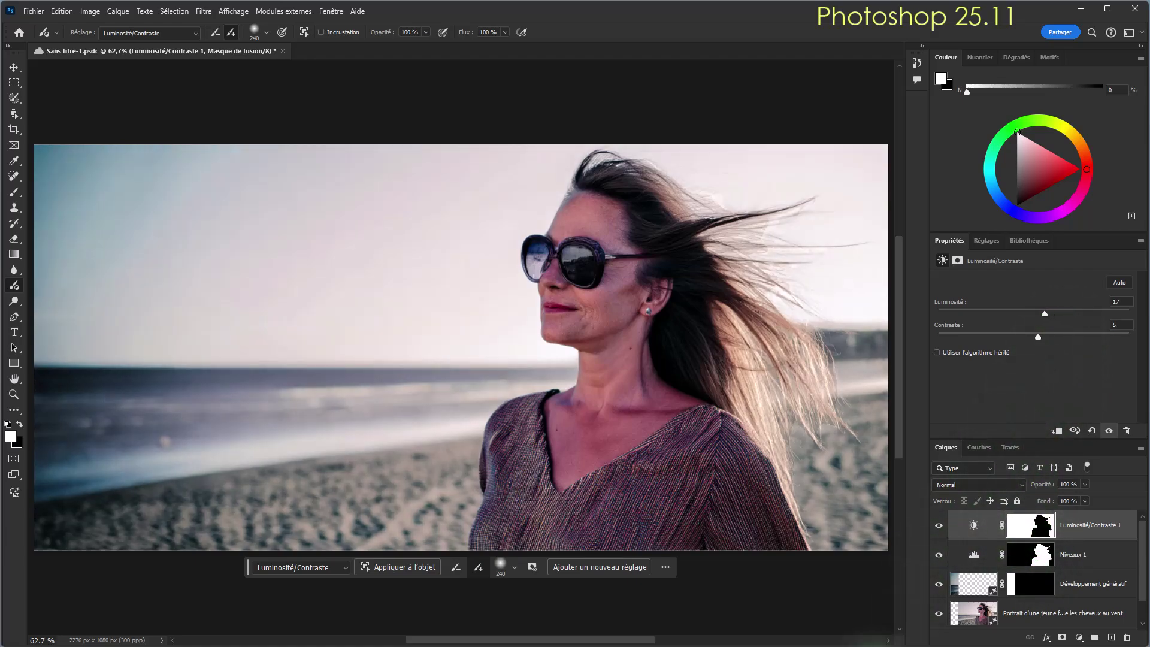
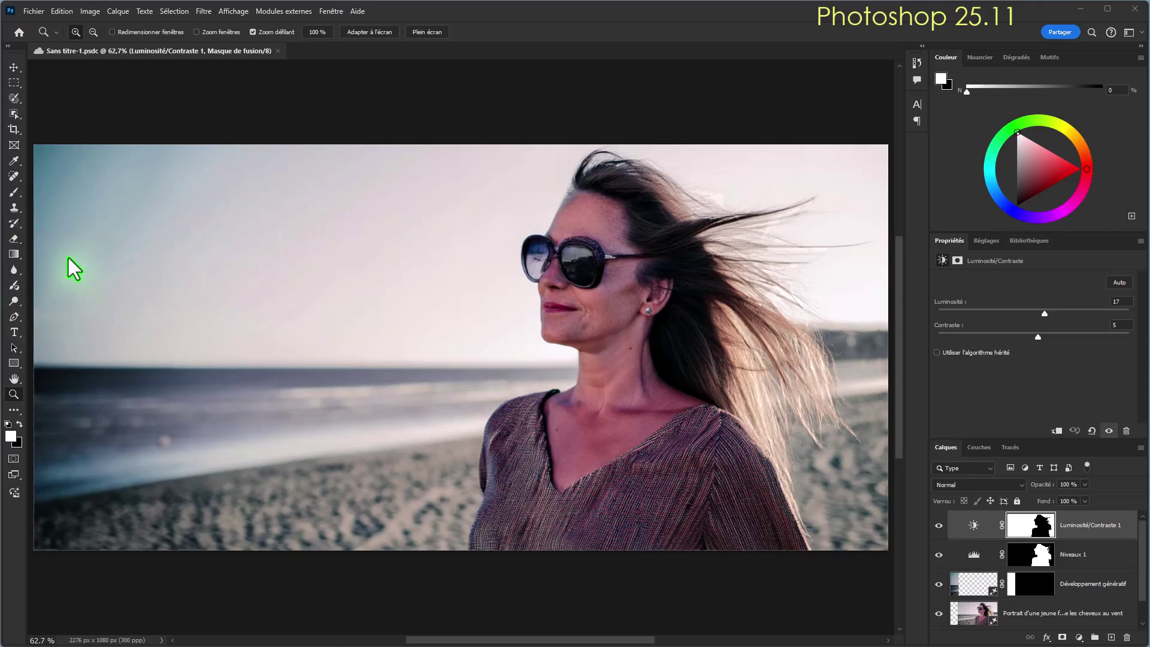
# Paint a tall Selection Brush area over the empty beach beside the woman and generatively fill it with "Portrait d'un jeune homme avec des lunettes de soleil"
pyautogui.click(14, 99)
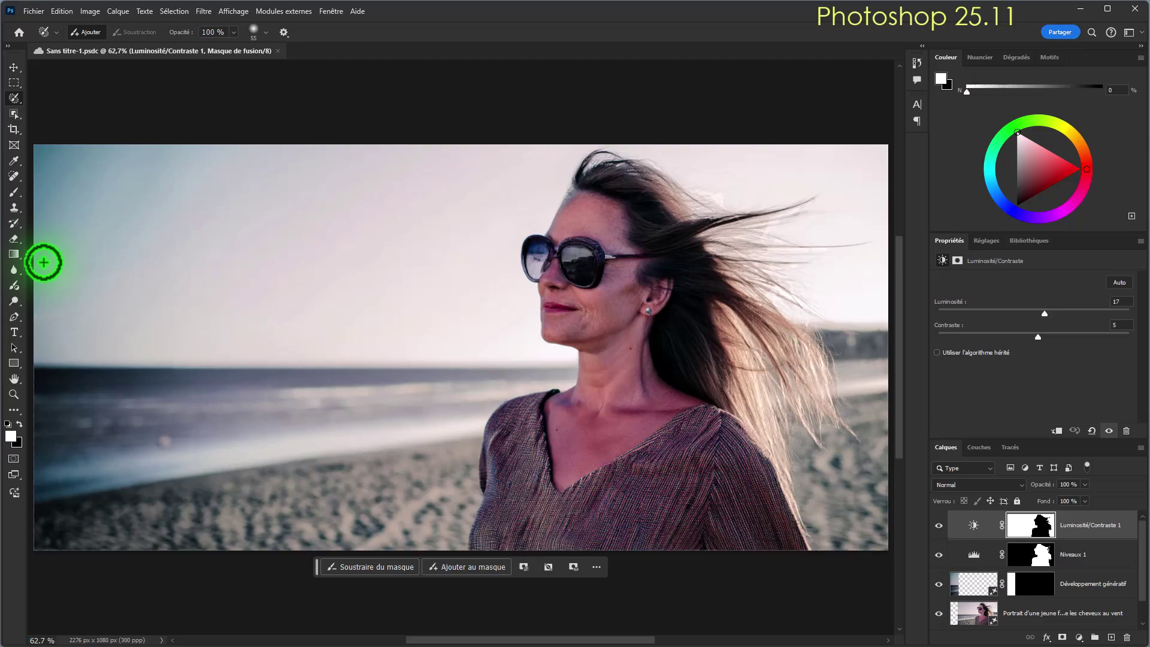
pyautogui.moveTo(40, 251)
pyautogui.mouseDown()
pyautogui.moveTo(63, 187)
pyautogui.moveTo(103, 184)
pyautogui.moveTo(159, 197)
pyautogui.moveTo(203, 243)
pyautogui.moveTo(221, 355)
pyautogui.moveTo(189, 543)
pyautogui.moveTo(59, 532)
pyautogui.moveTo(40, 247)
pyautogui.mouseUp()
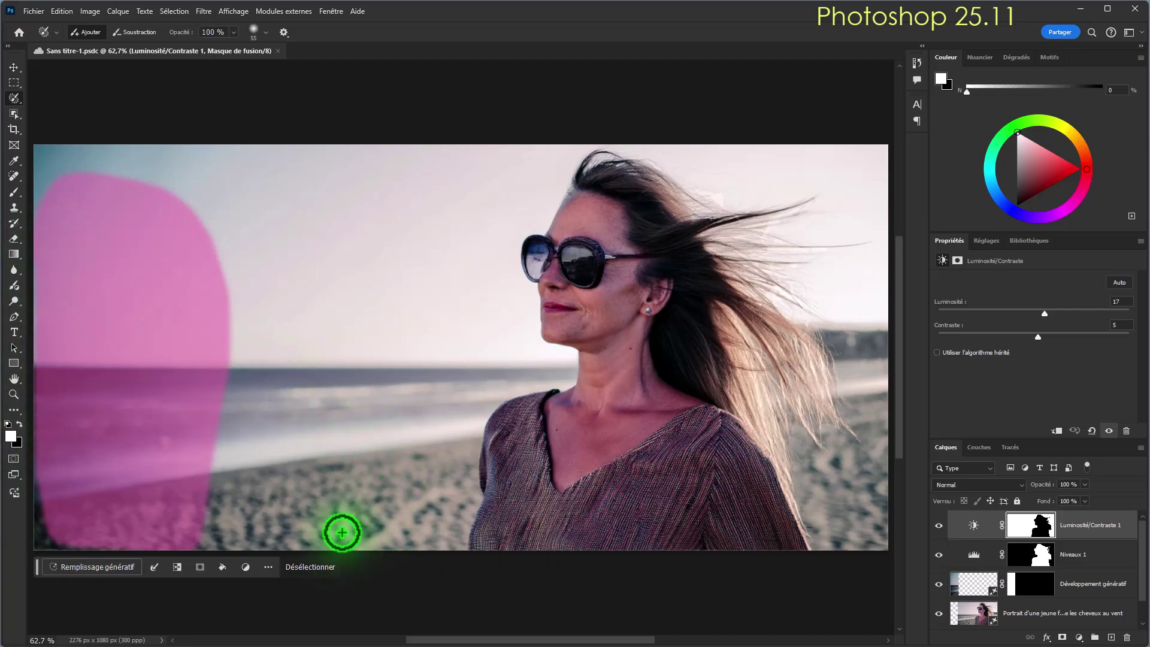
pyautogui.click(98, 565)
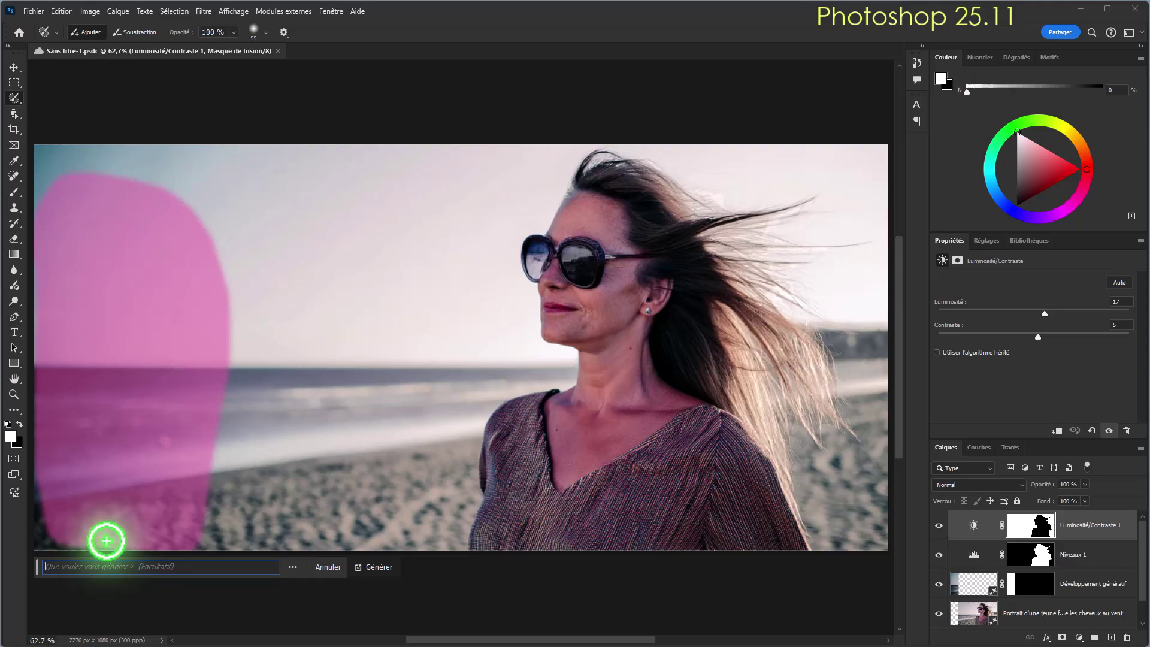
pyautogui.write("Portrait d'un jeune homme avec des lunettes de s")
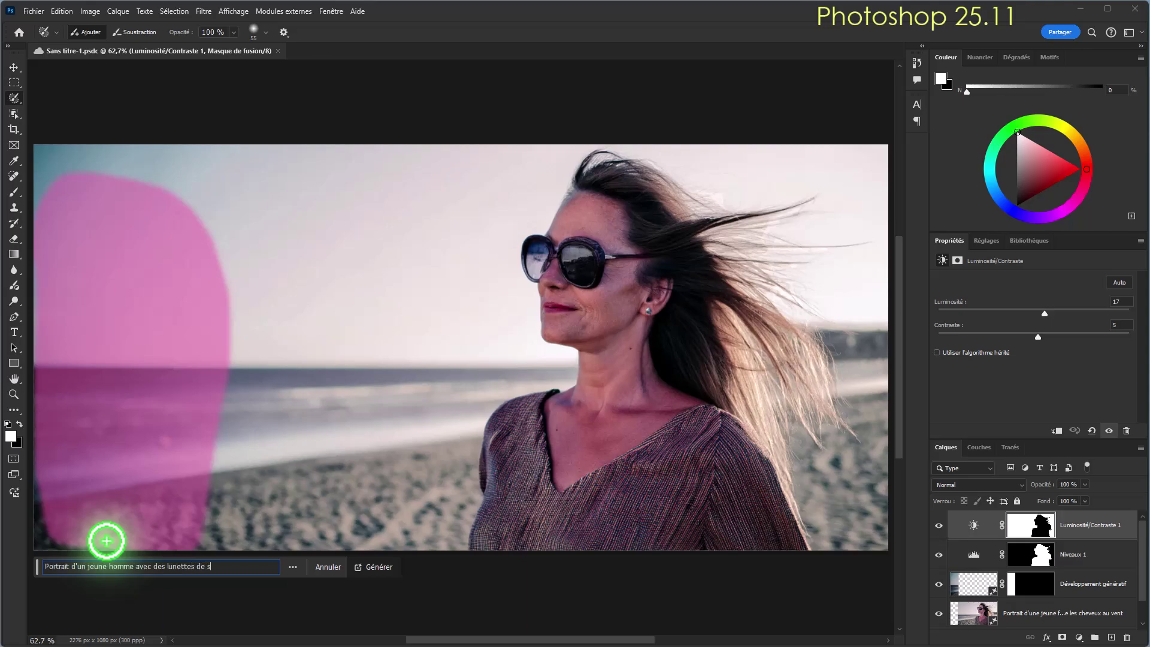
pyautogui.write('oleil')
pyautogui.press('Return')
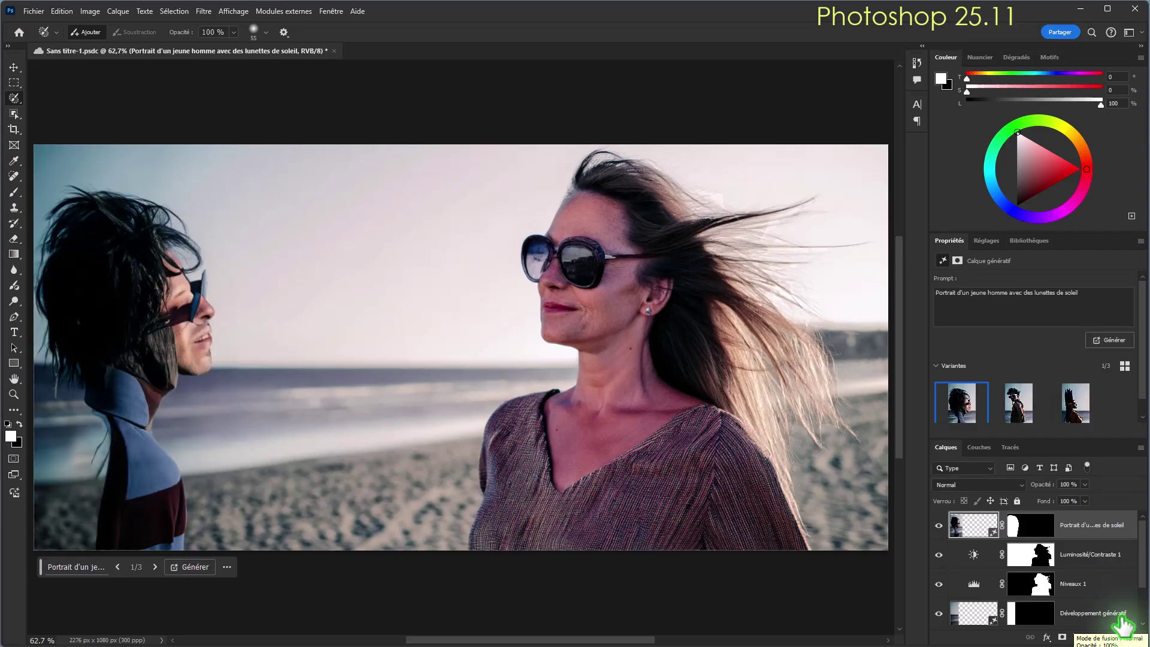
# Compare the generated men, generate more variants from the same prompt, and choose the close-up profile with green sunglasses
pyautogui.click(1023, 413)
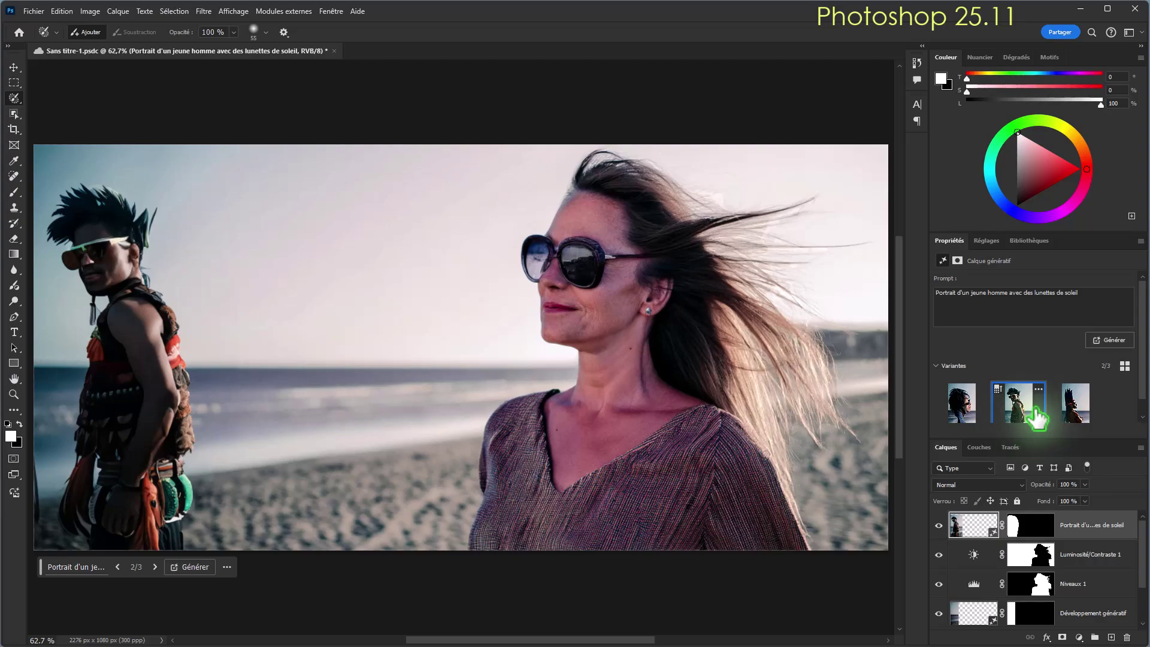
pyautogui.click(1072, 414)
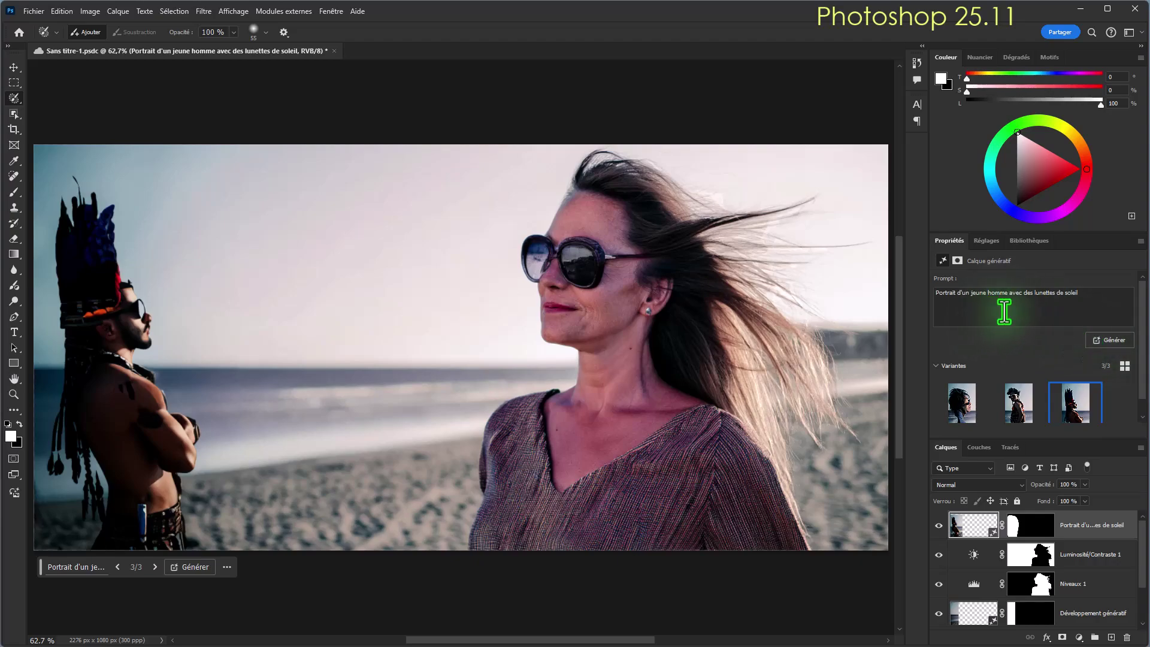
pyautogui.click(1102, 340)
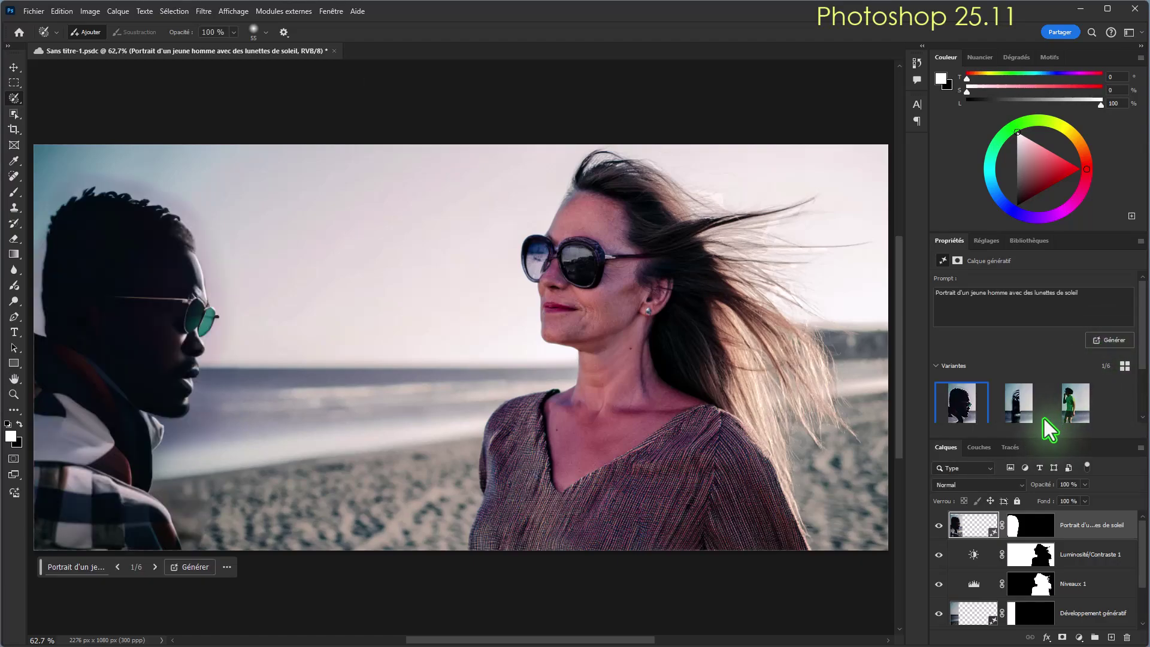
pyautogui.click(1024, 409)
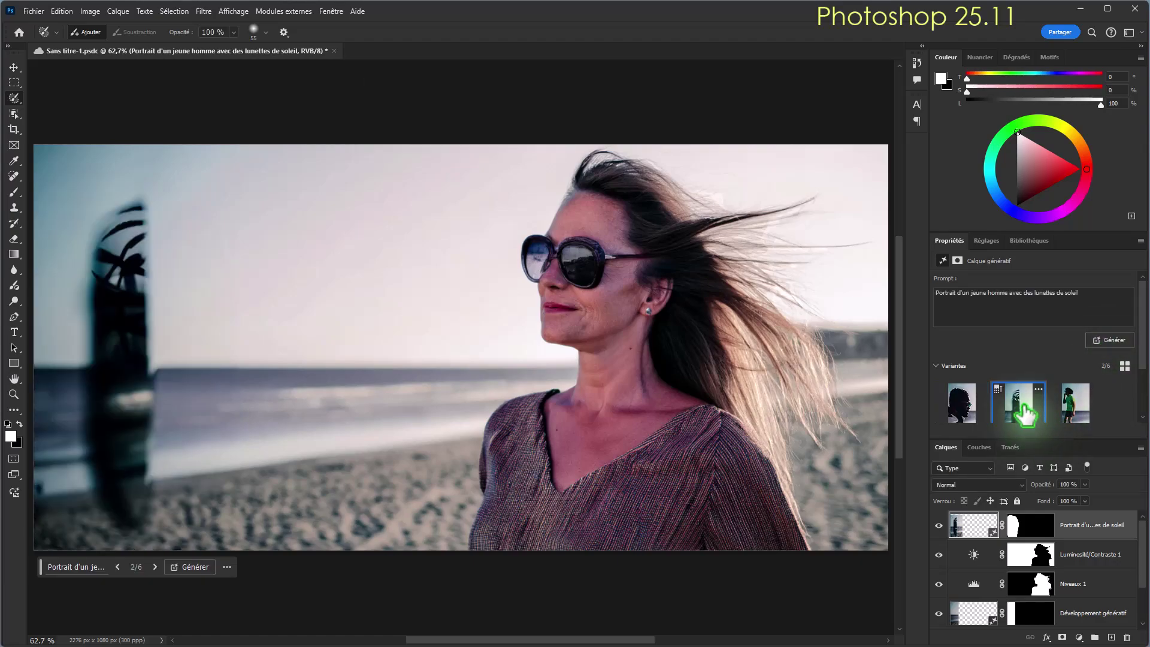
pyautogui.click(961, 402)
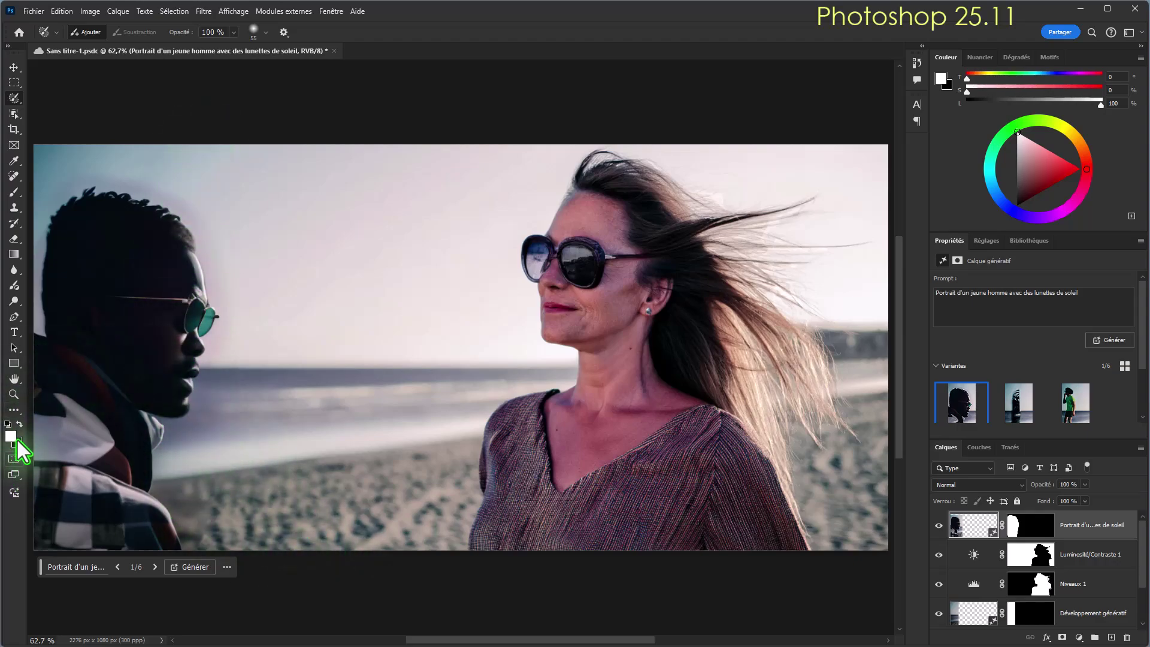
# Inspect the man's face up close, delete the unwanted variants other than the chosen profile, and show the whole image again
pyautogui.click(13, 394)
pyautogui.click(204, 313)
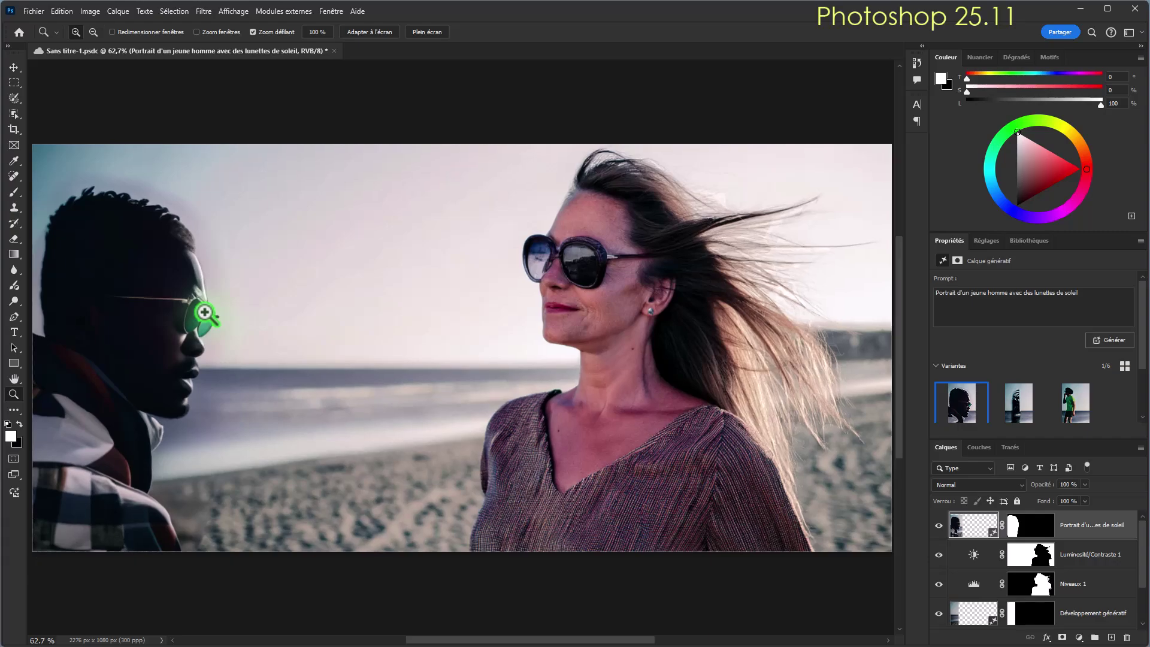
pyautogui.click(204, 313)
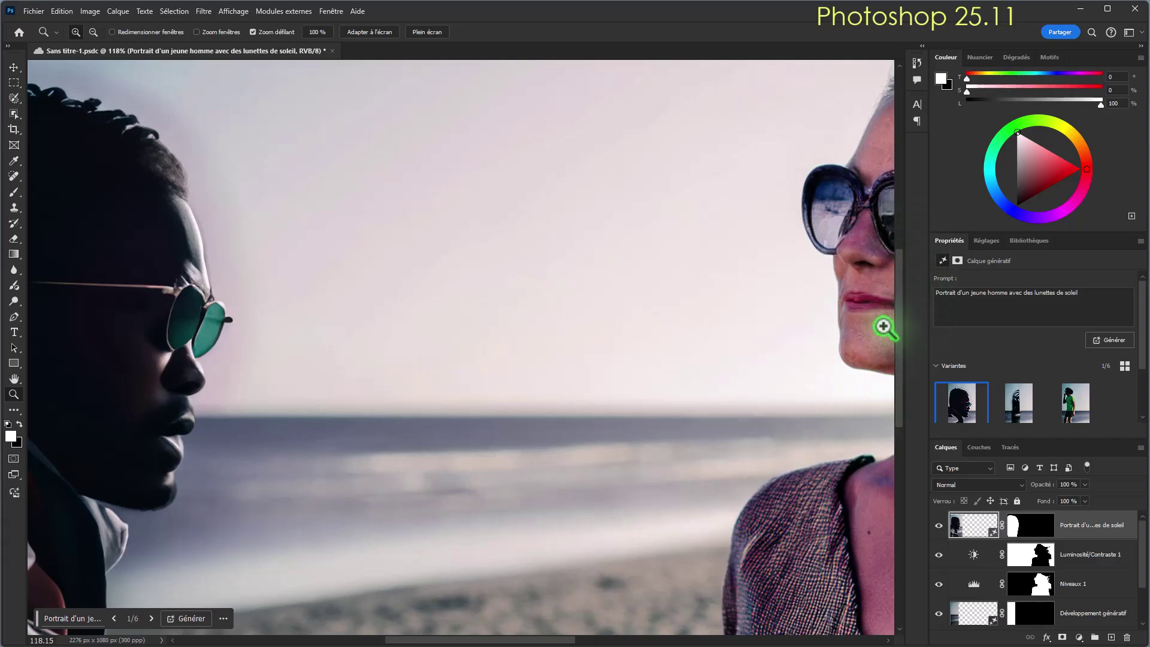
pyautogui.moveTo(1025, 396)
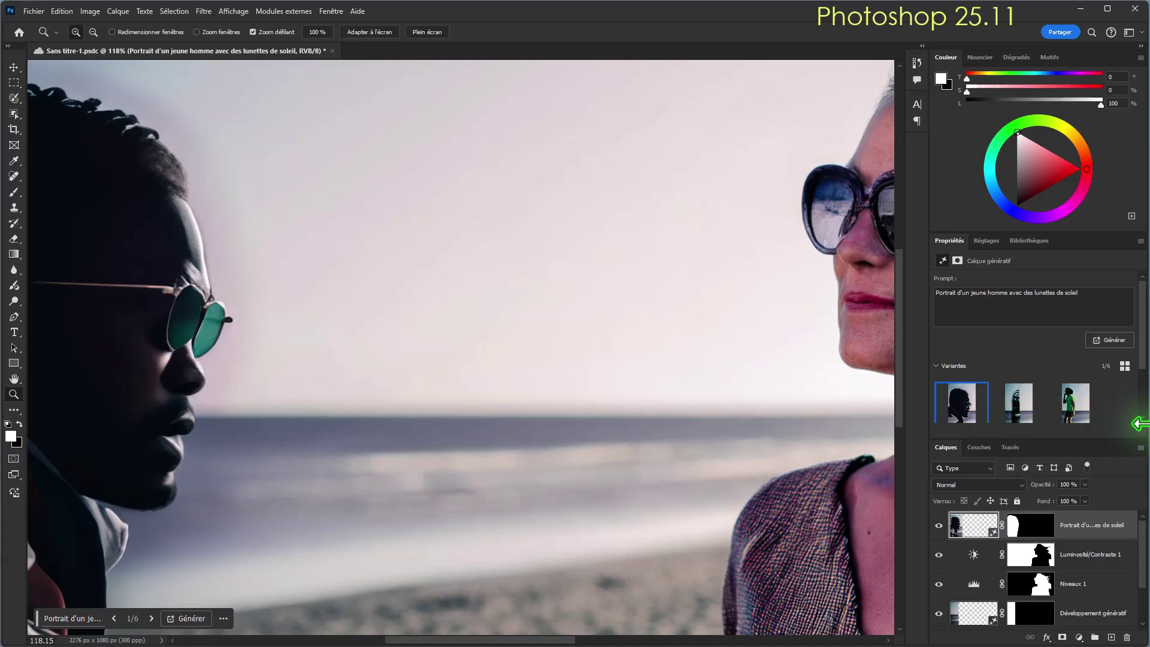
pyautogui.scroll(-2, 1140, 377)
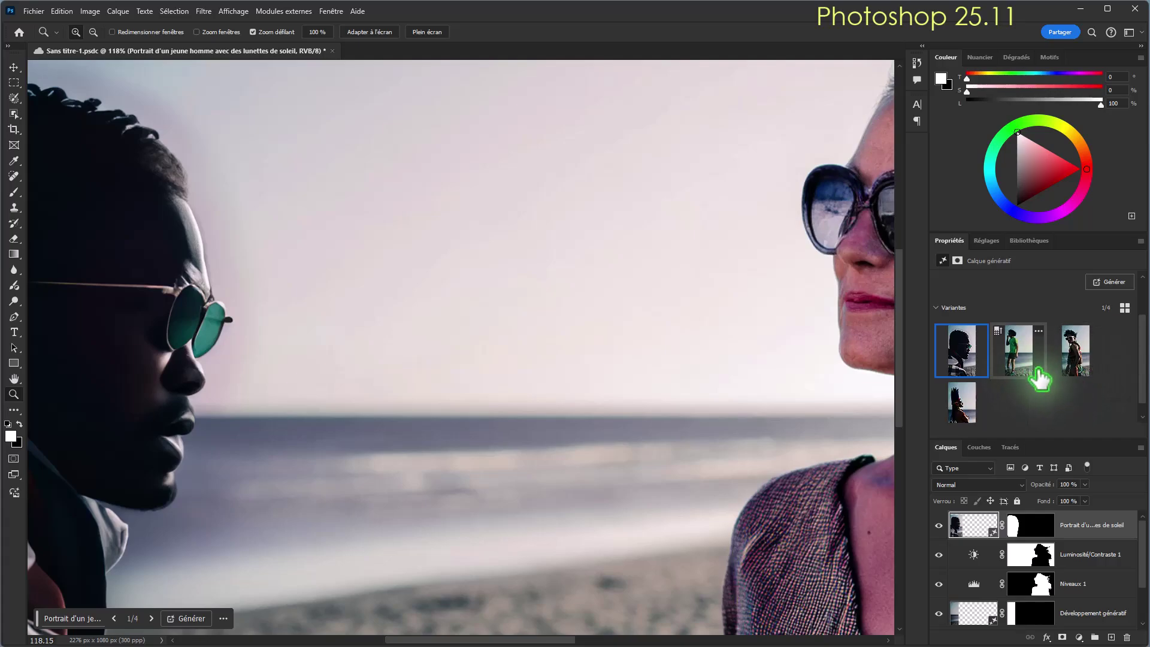
pyautogui.click(1039, 372)
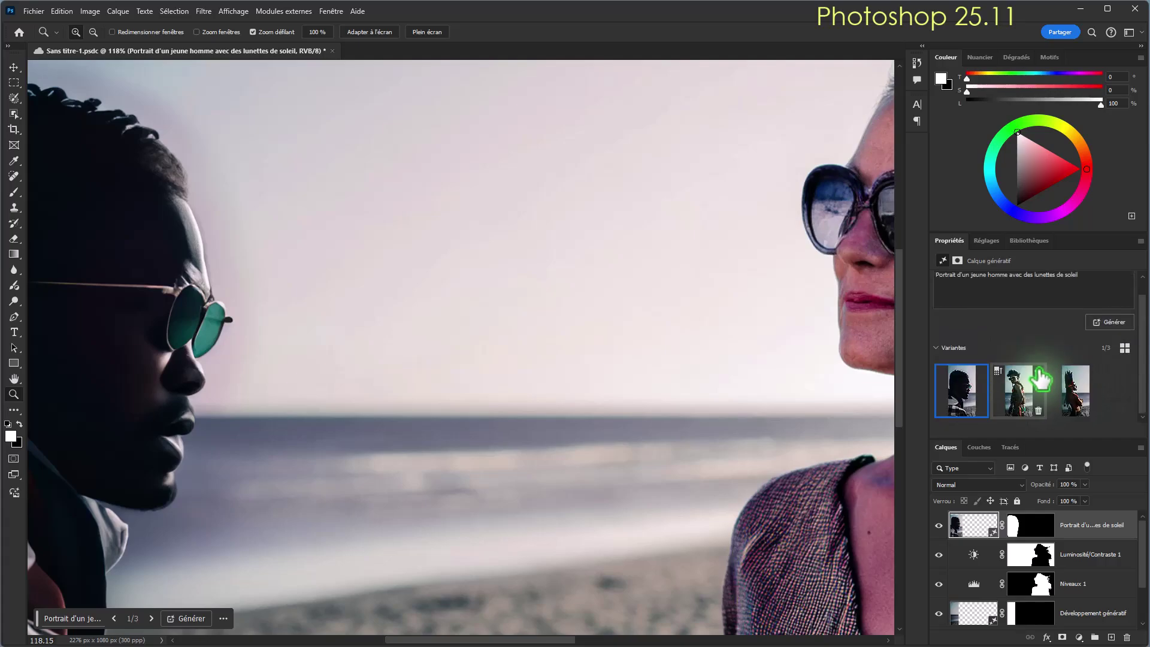
pyautogui.click(1038, 411)
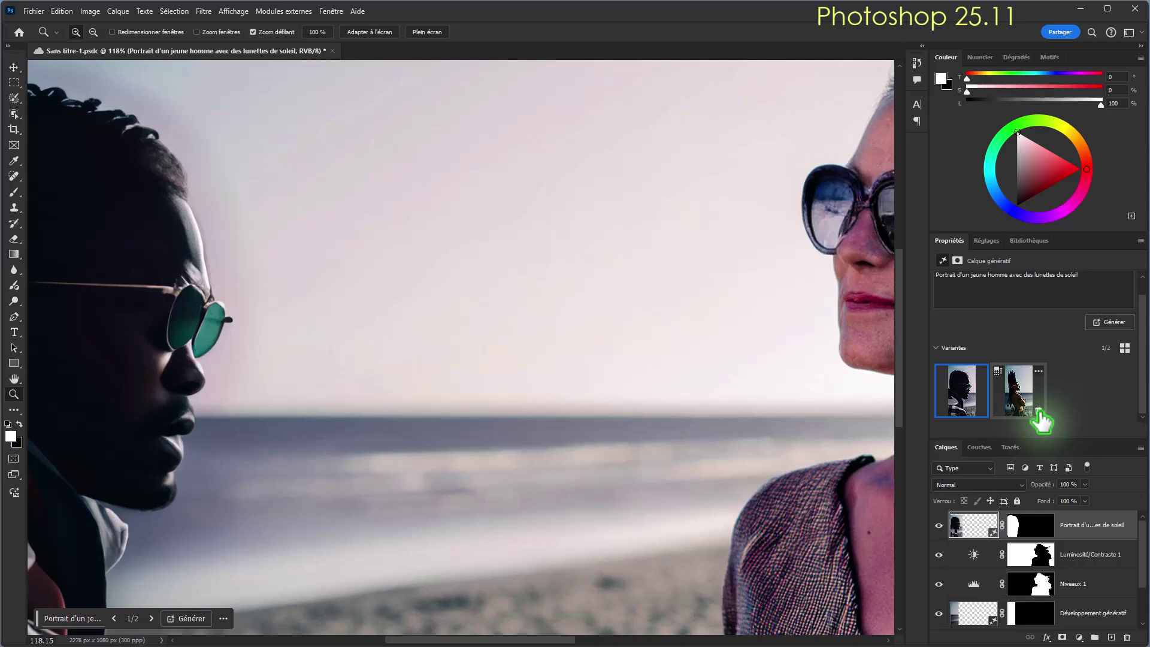
pyautogui.click(1039, 412)
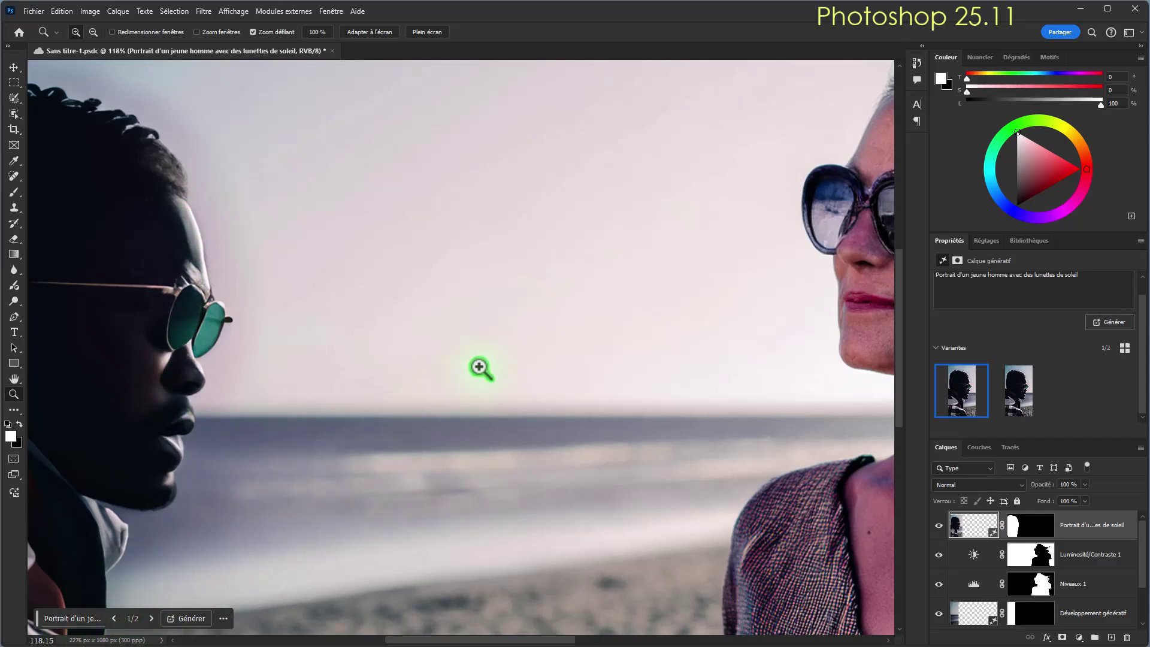
pyautogui.hotkey('ctrl', '0')
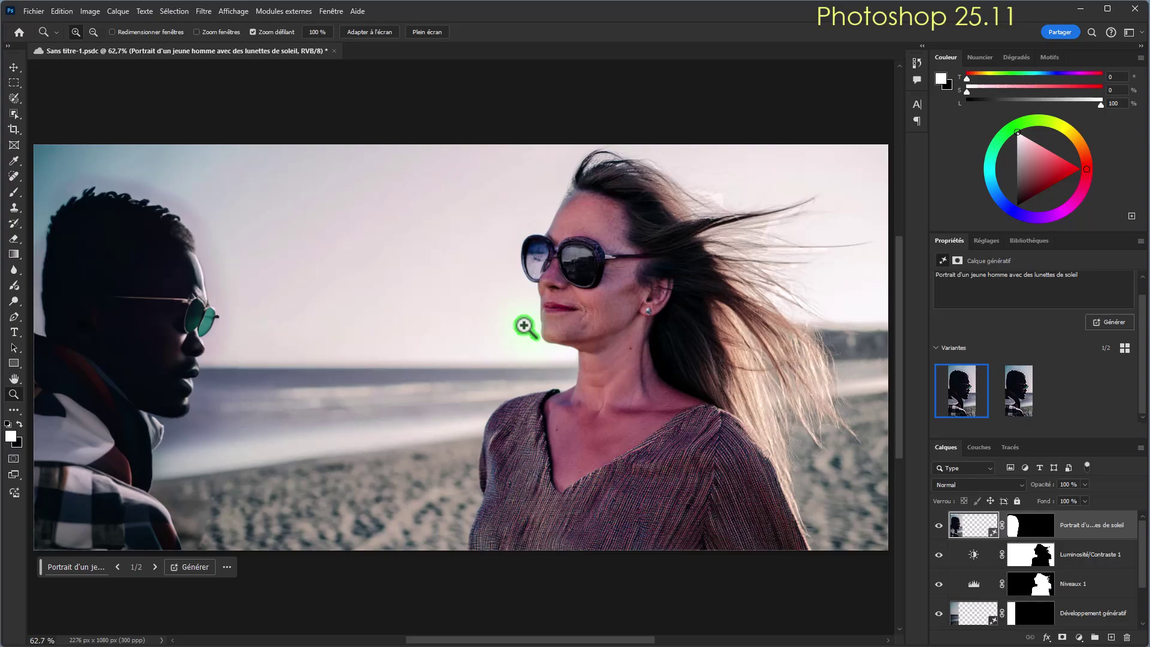
# Delete the generated young man's layer
pyautogui.press('Delete')
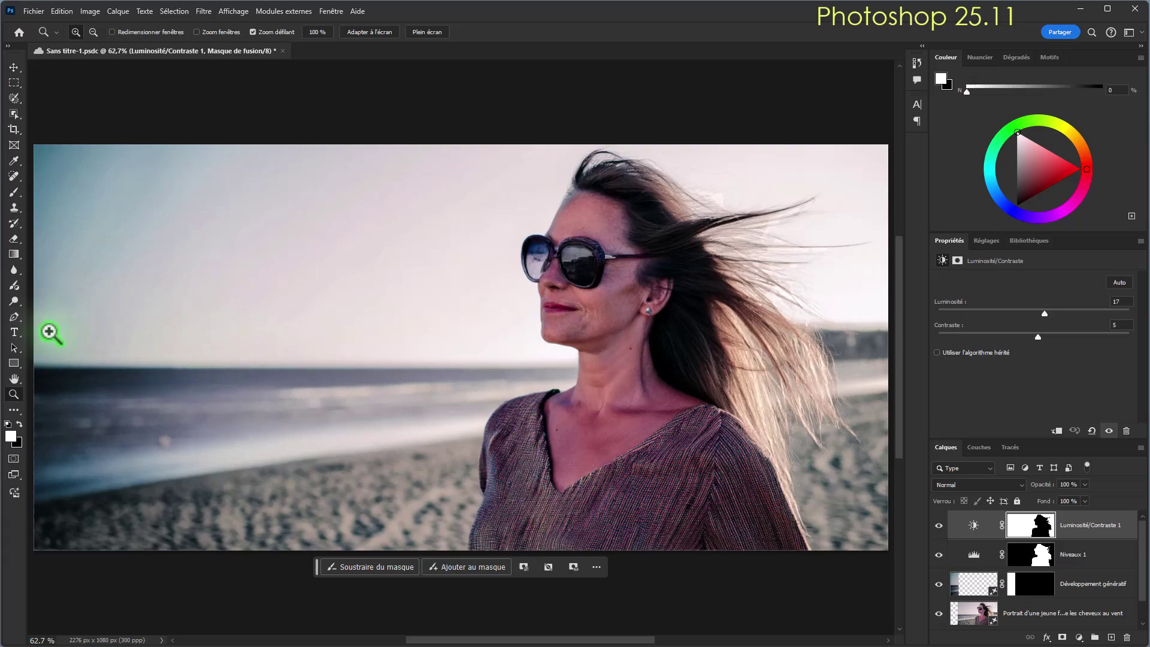
# Create a tall paragraph text box over the empty beach beside the woman and replace its placeholder text with "Femme :"
pyautogui.click(13, 333)
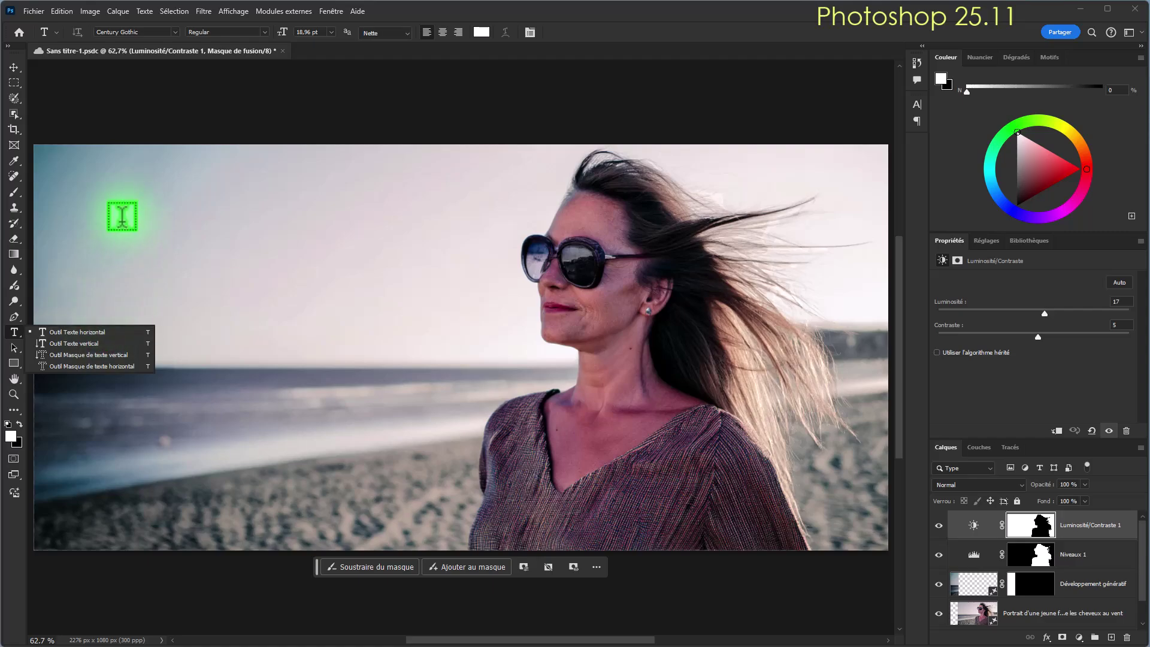
pyautogui.moveTo(82, 208); pyautogui.dragTo(288, 537)
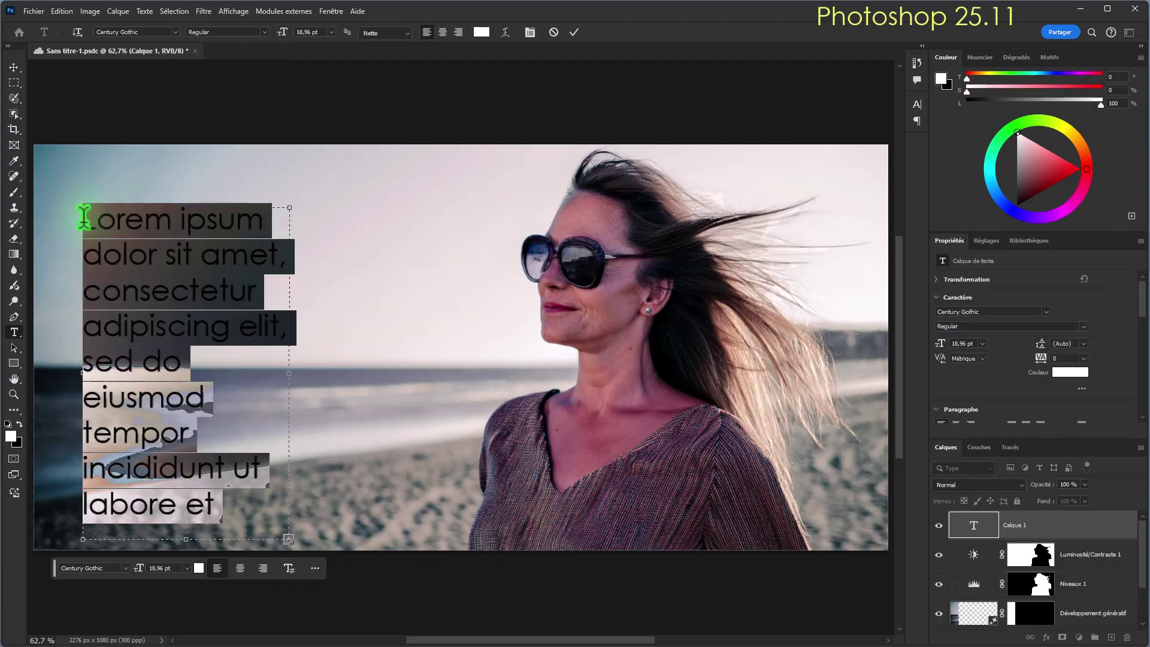
pyautogui.moveTo(87, 215); pyautogui.dragTo(257, 487)
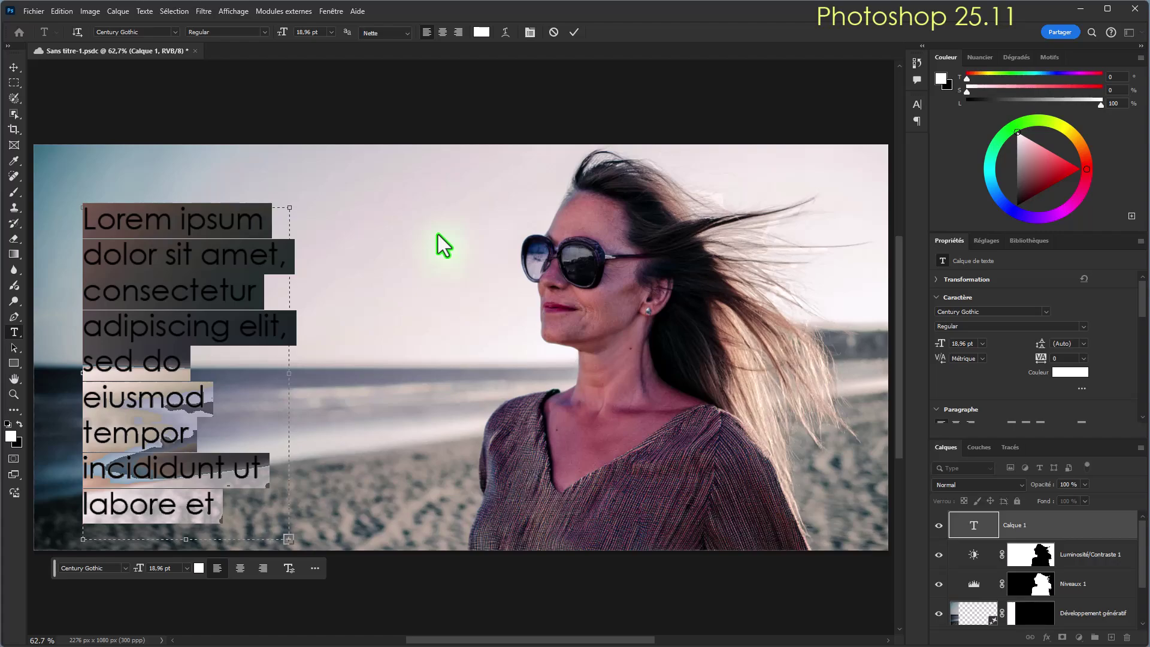
pyautogui.write('Fe')
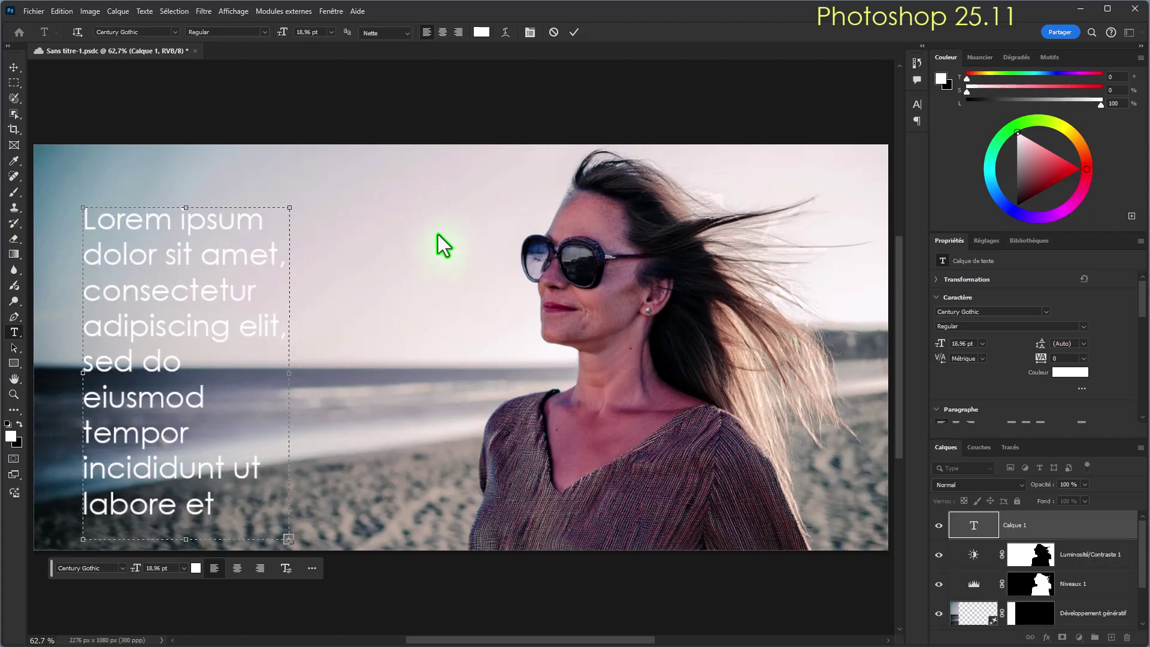
pyautogui.write('mme ')
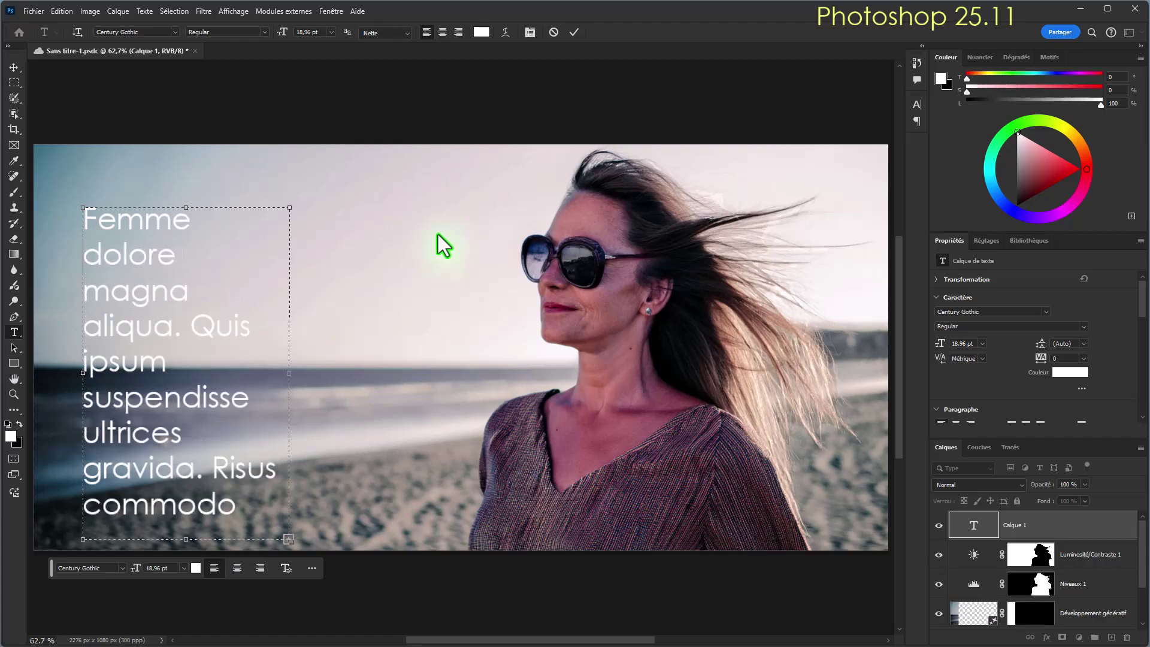
pyautogui.write(':')
pyautogui.hotkey('ctrl', 'shift', 'End')
pyautogui.press('Delete')
pyautogui.write('o')
pyautogui.press('BackSpace')
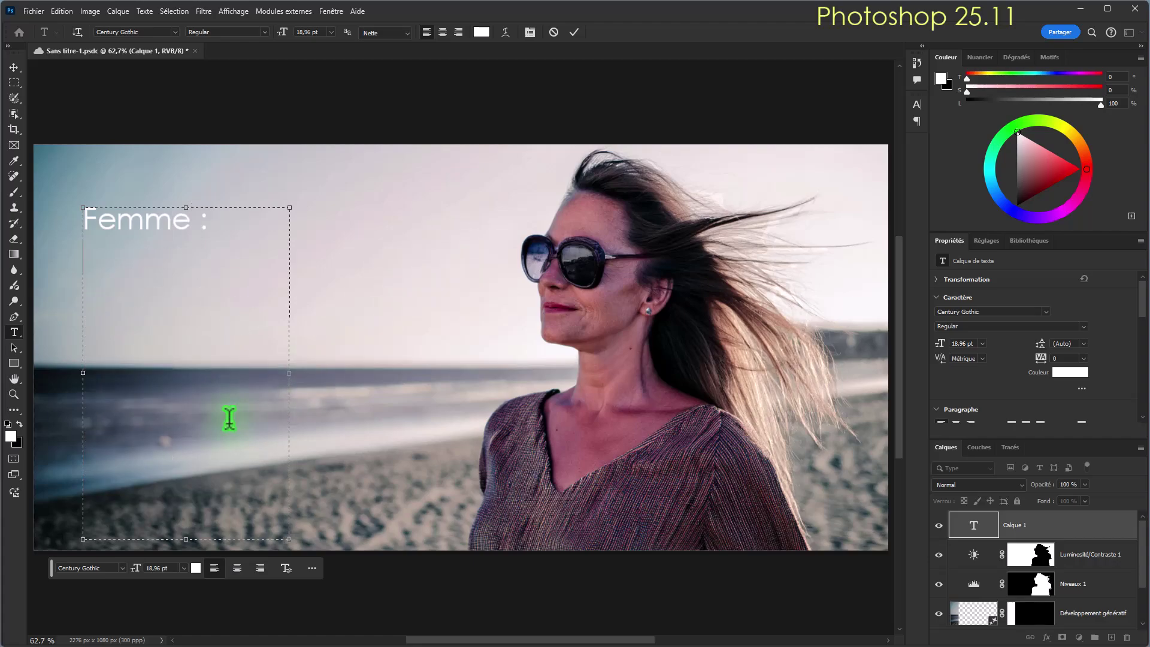
# Add the lines "Portrait", "Lunettes", "plage" and "Vent" below the "Femme :" heading
pyautogui.write('Portrait ')
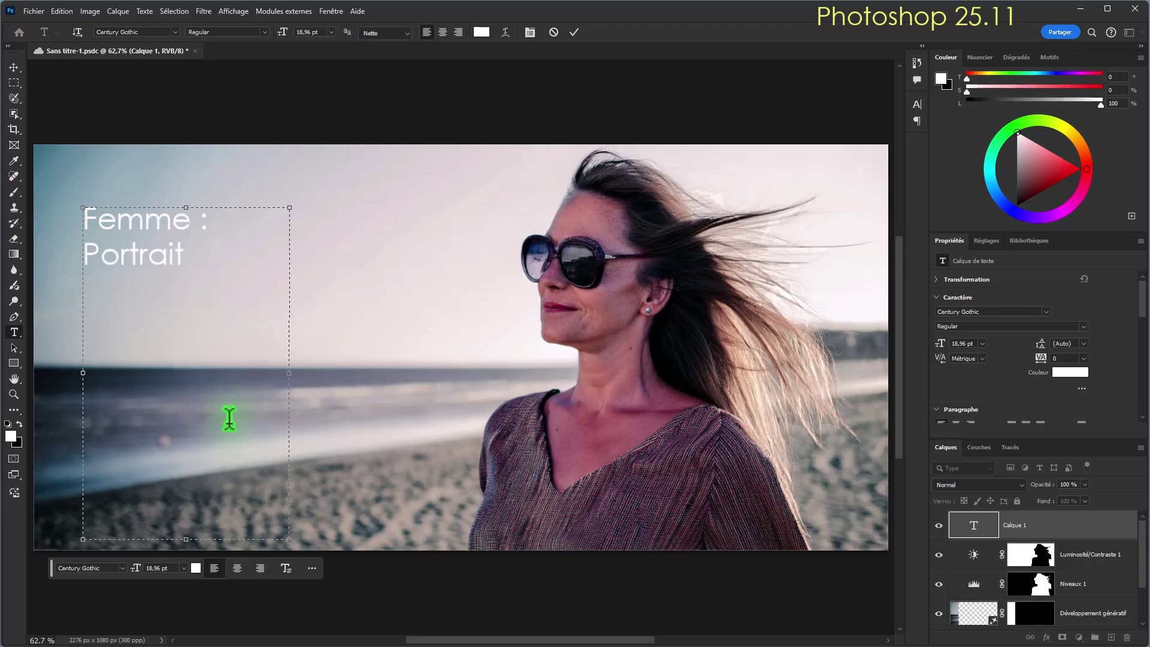
pyautogui.write('Lunettes')
pyautogui.press('Return')
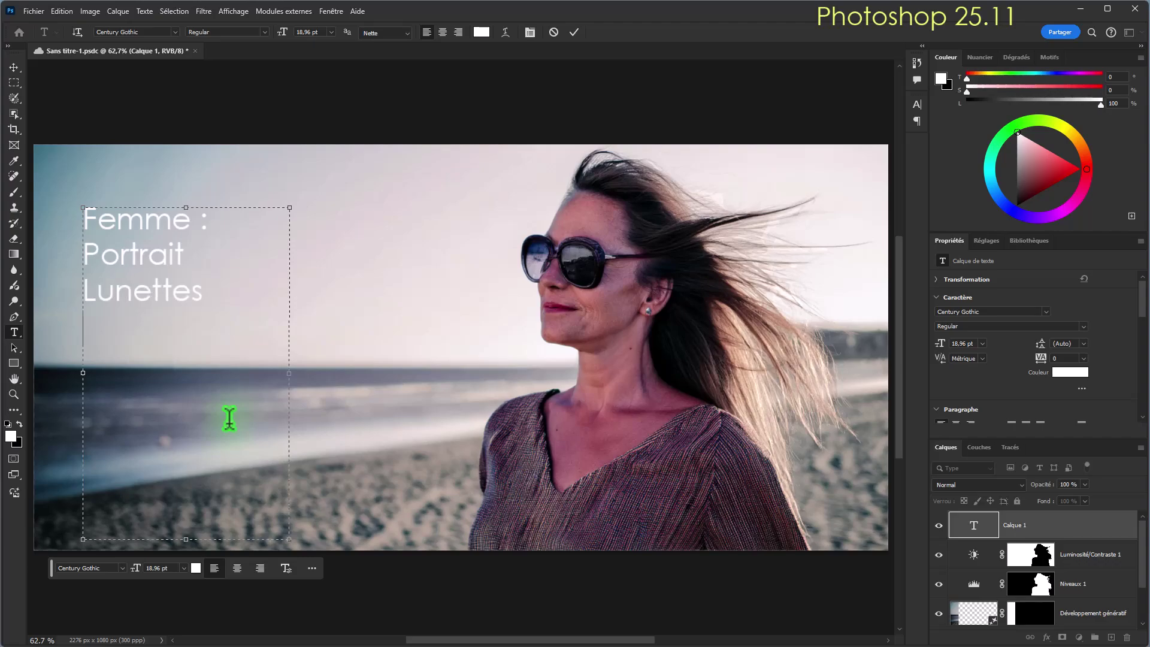
pyautogui.write('plage')
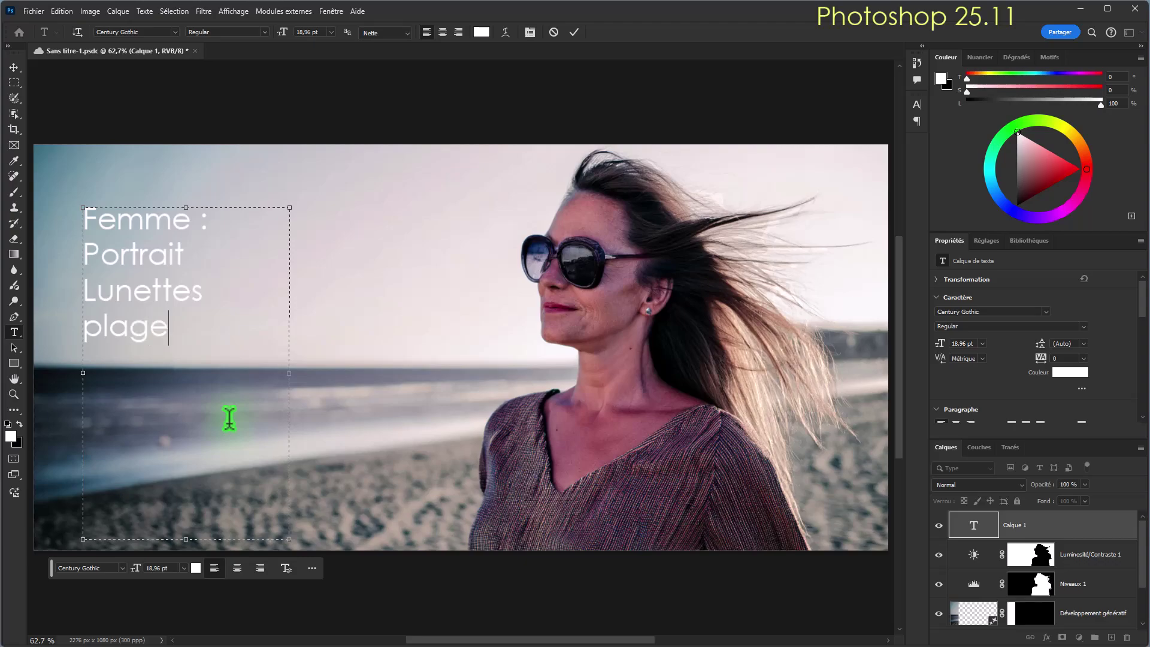
pyautogui.press('Return')
pyautogui.write('Vent')
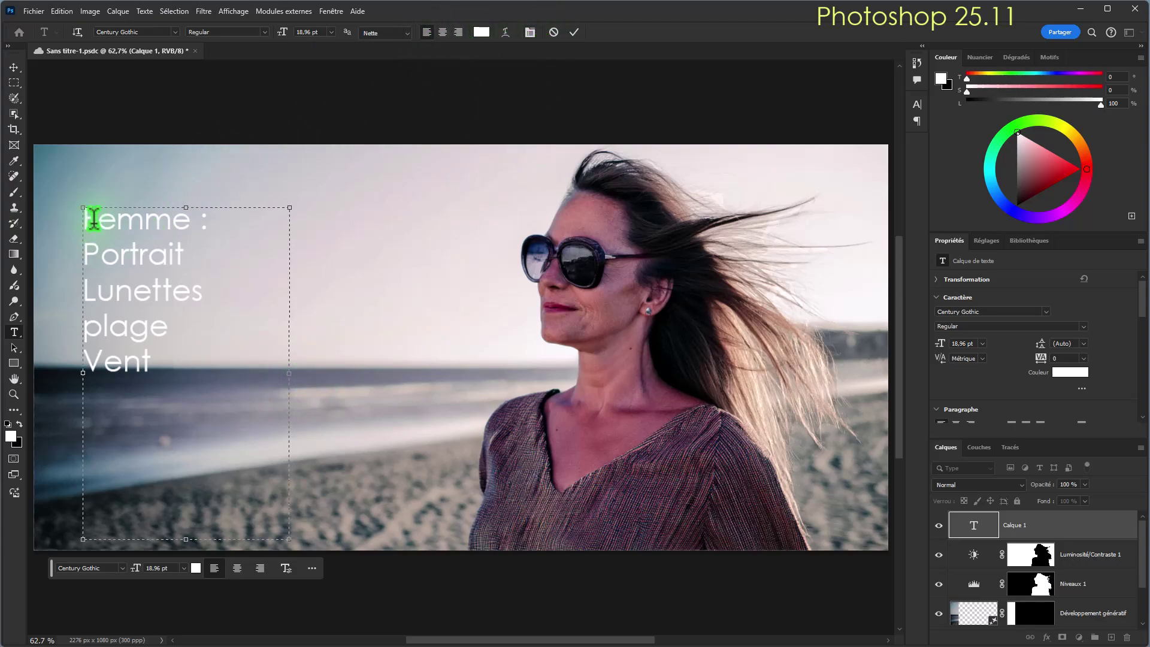
# Try bulleted and numbered list formatting on the four lines below "Femme :", and discard the text
pyautogui.moveTo(86, 251); pyautogui.dragTo(228, 347)
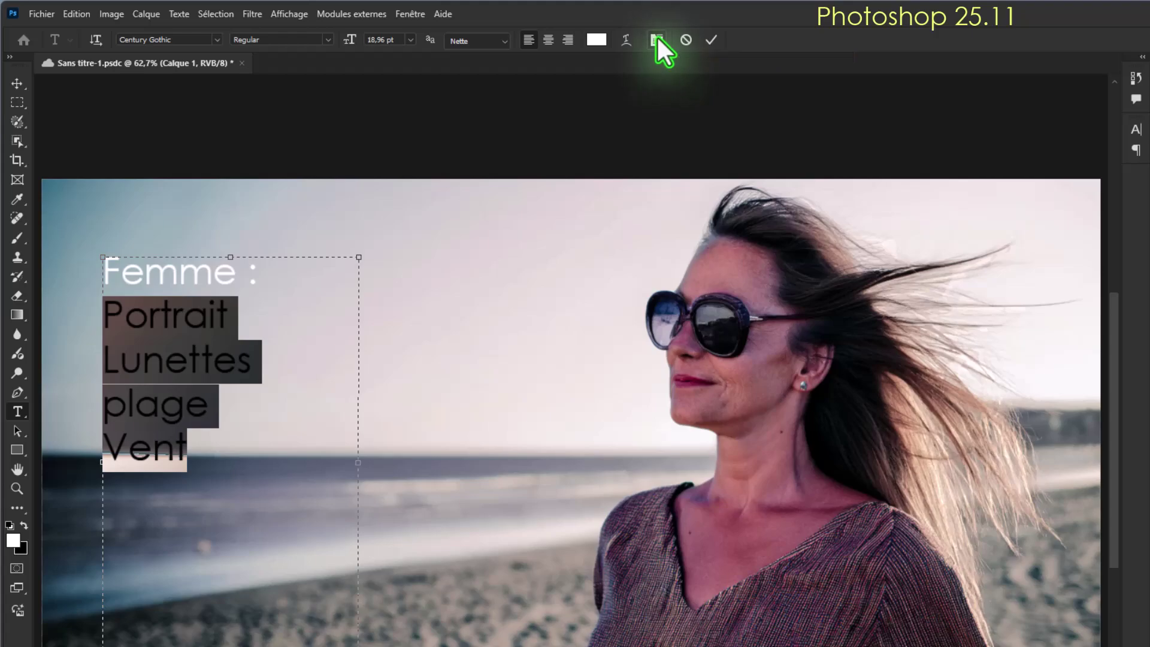
pyautogui.click(656, 37)
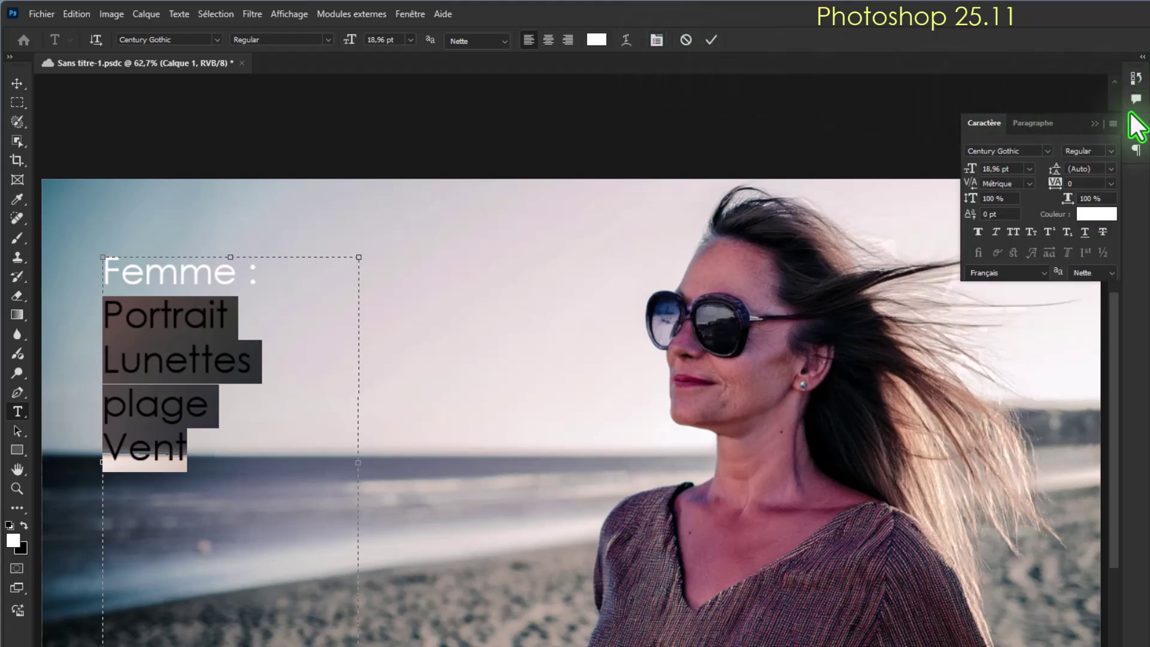
pyautogui.click(1041, 124)
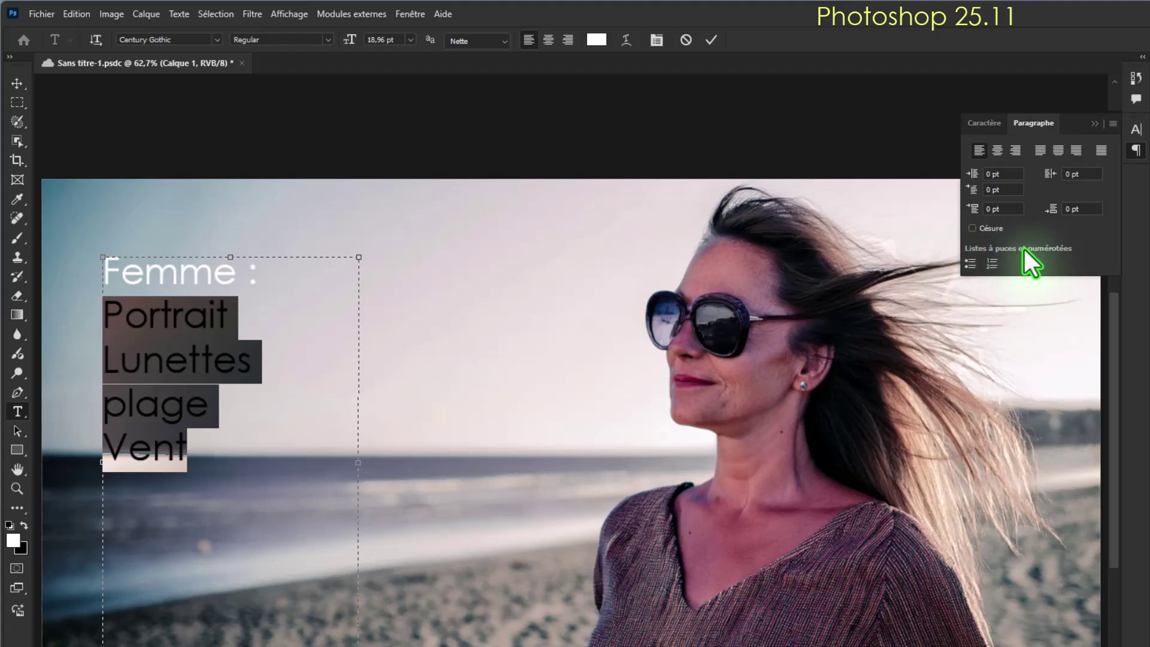
pyautogui.click(970, 264)
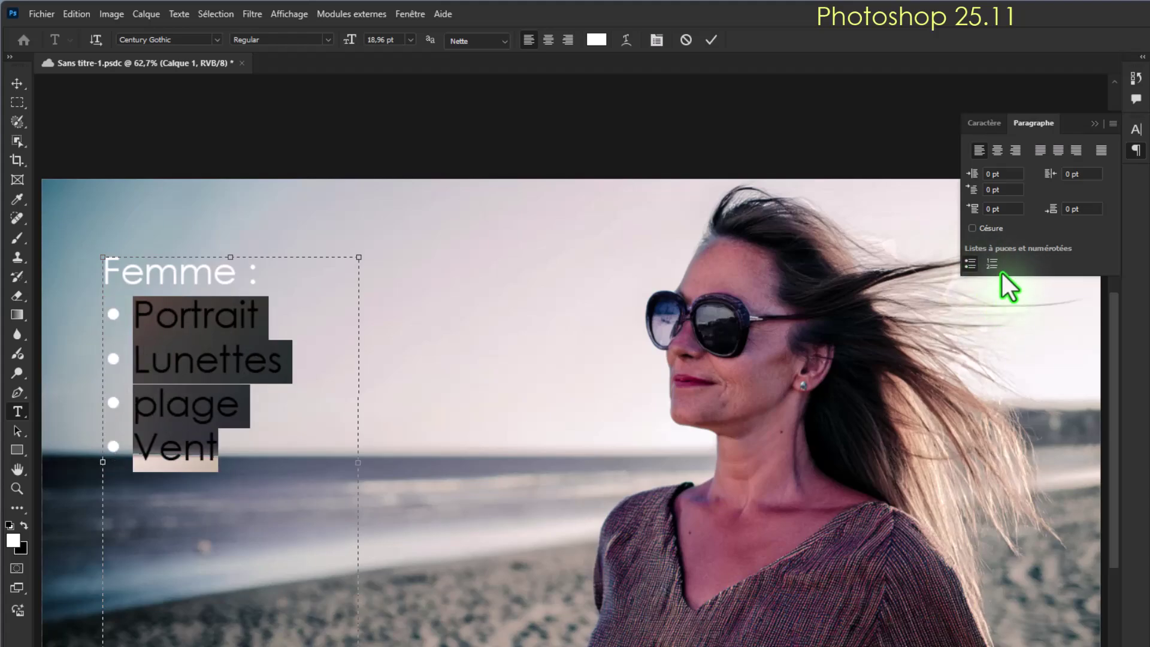
pyautogui.click(992, 264)
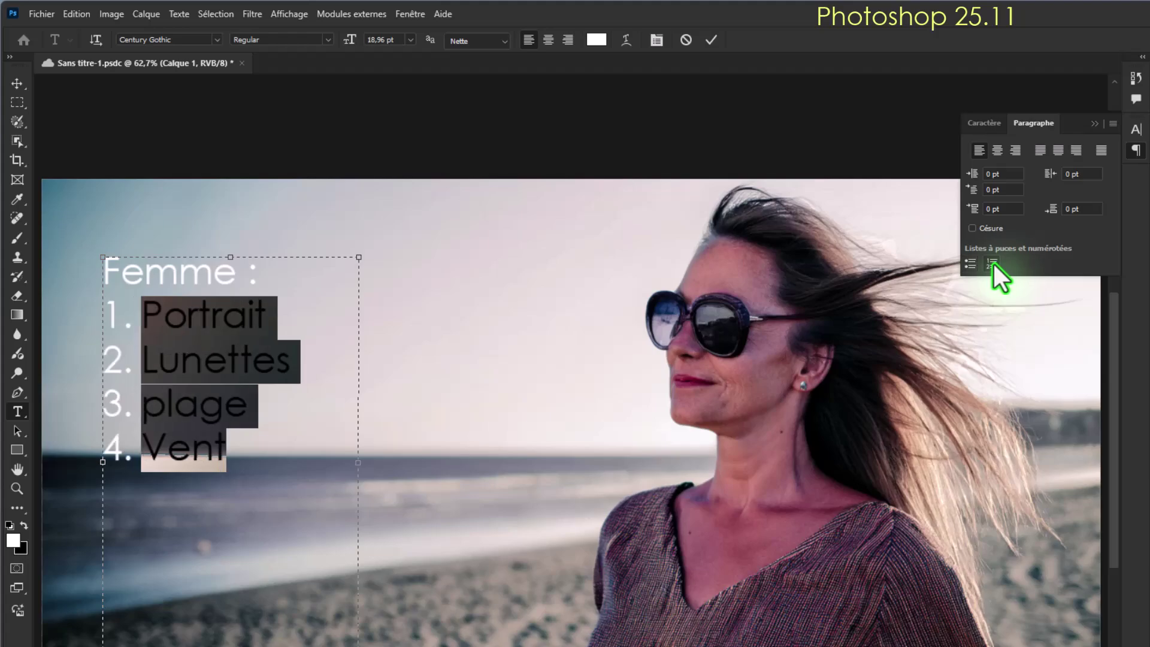
pyautogui.click(253, 505)
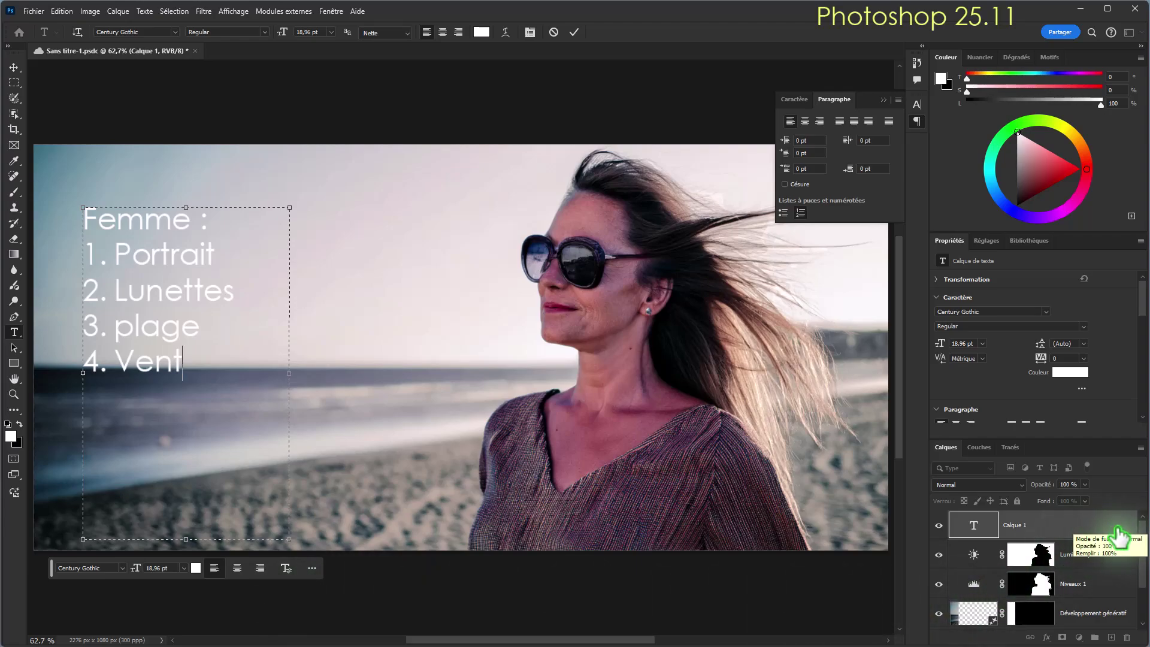
pyautogui.press('Escape')
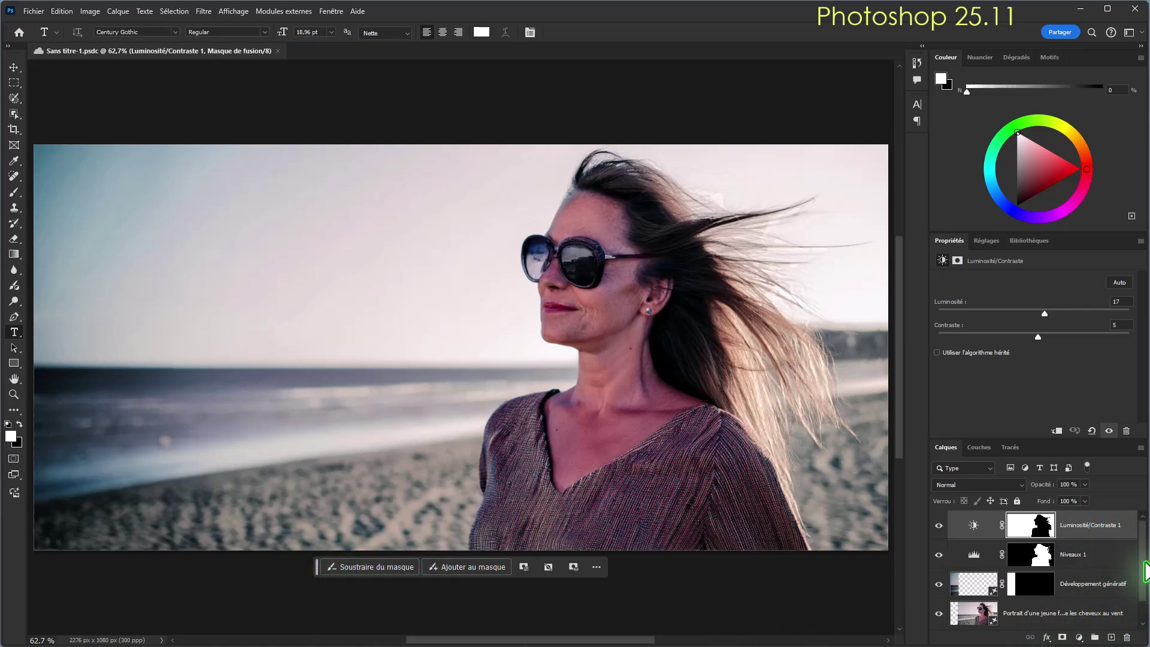
# Examine the contextual options for the background layer and the generated portrait layer, previewing the portrait's last variant
pyautogui.scroll(-2, 1126, 626)
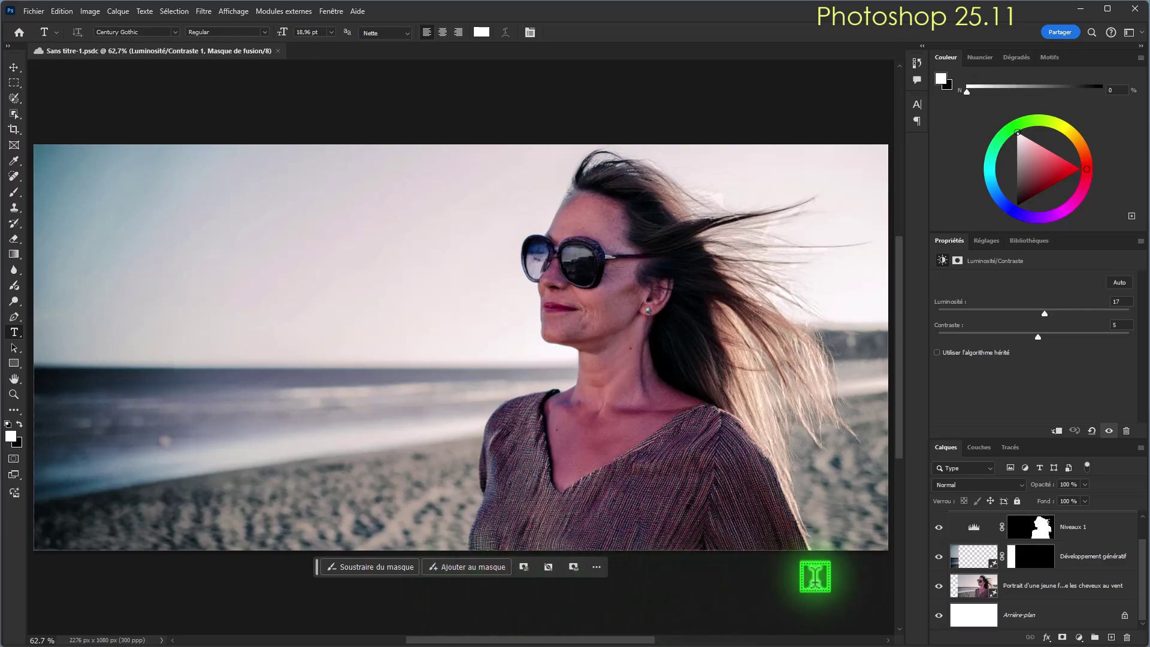
pyautogui.click(1041, 624)
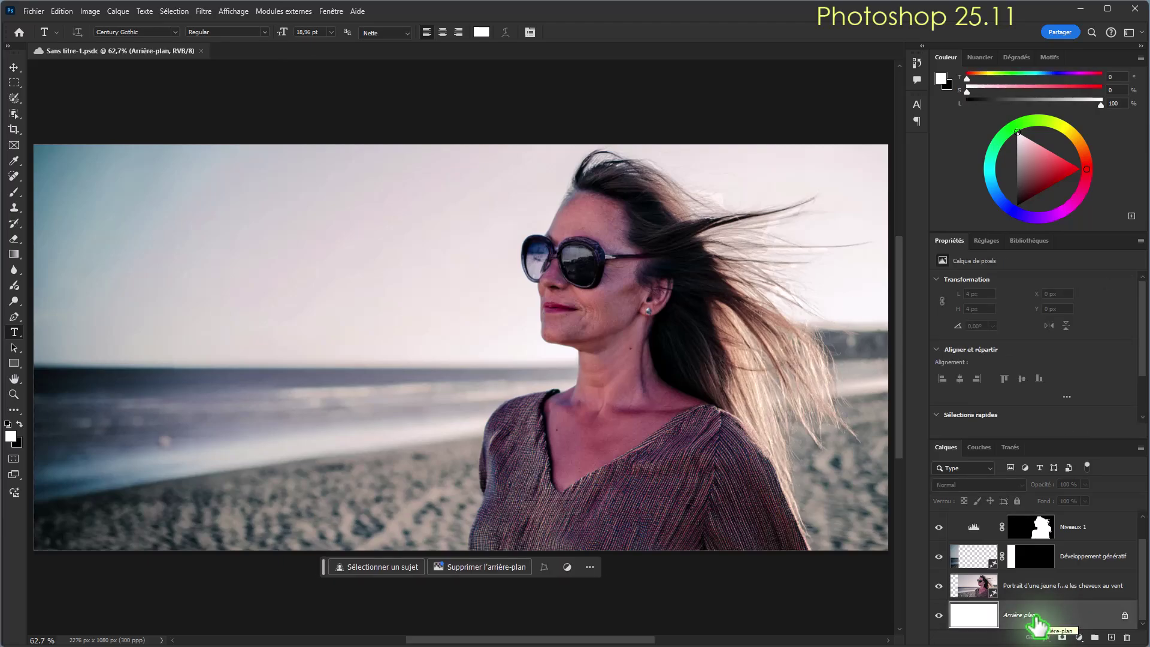
pyautogui.click(1023, 587)
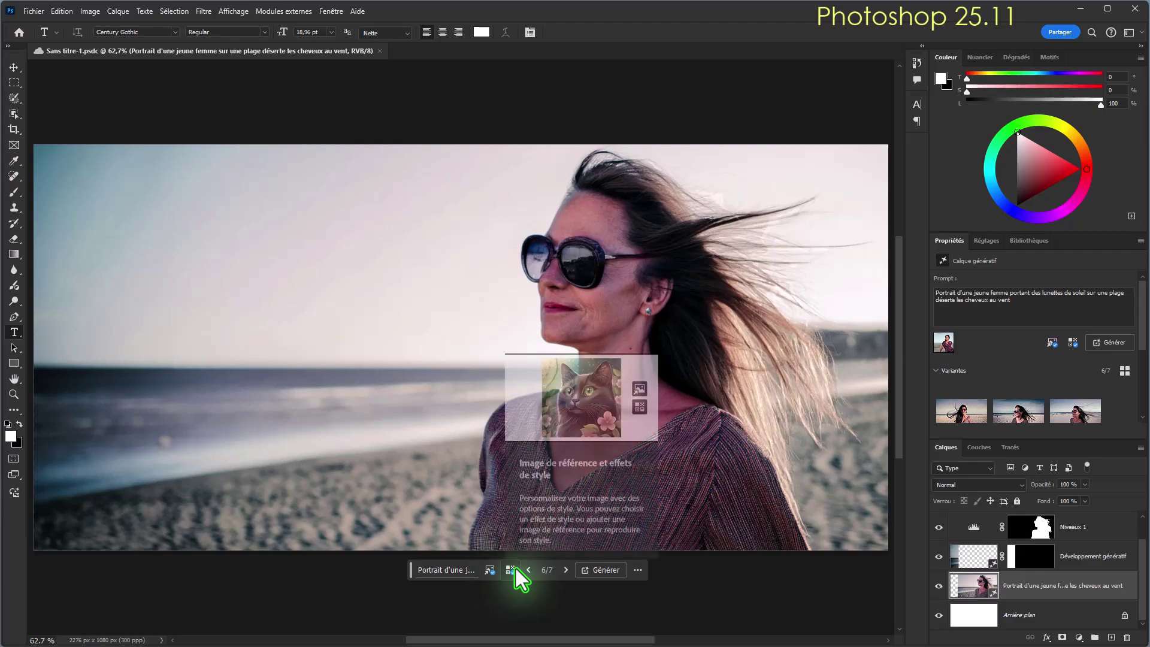
pyautogui.click(566, 570)
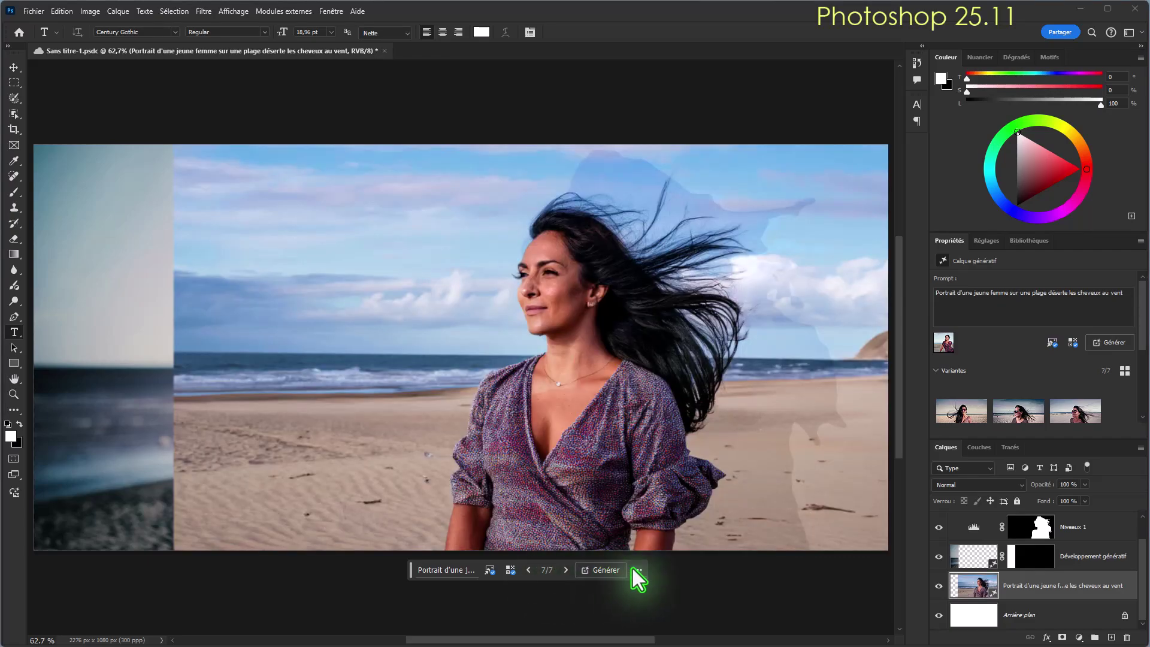
pyautogui.click(638, 570)
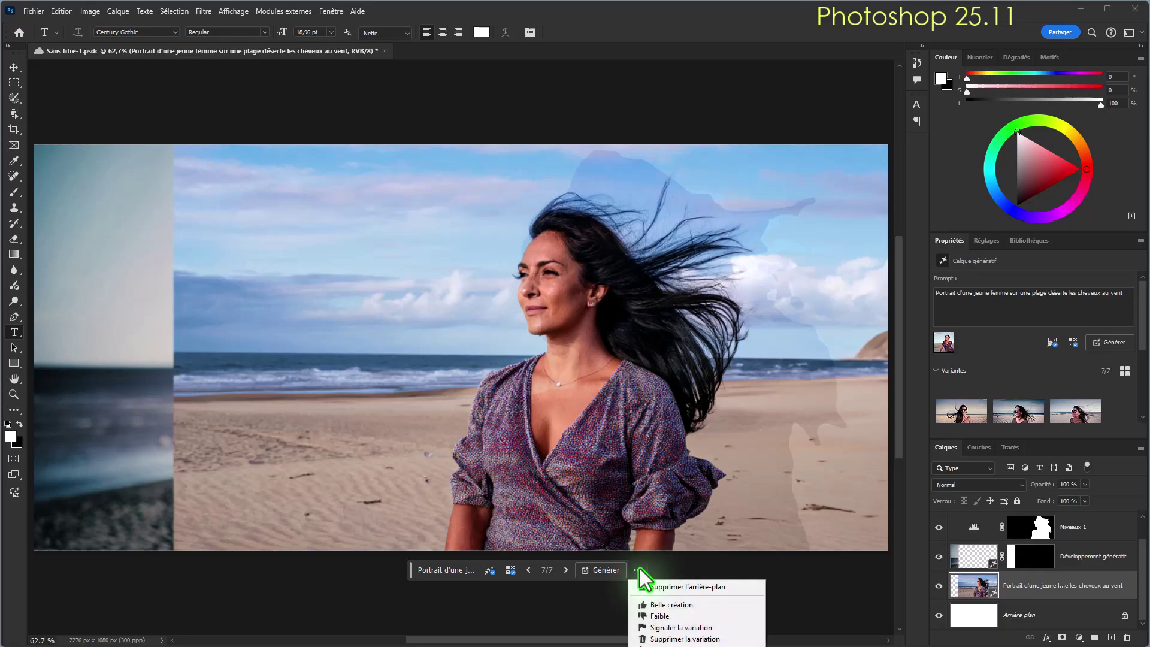
pyautogui.click(564, 608)
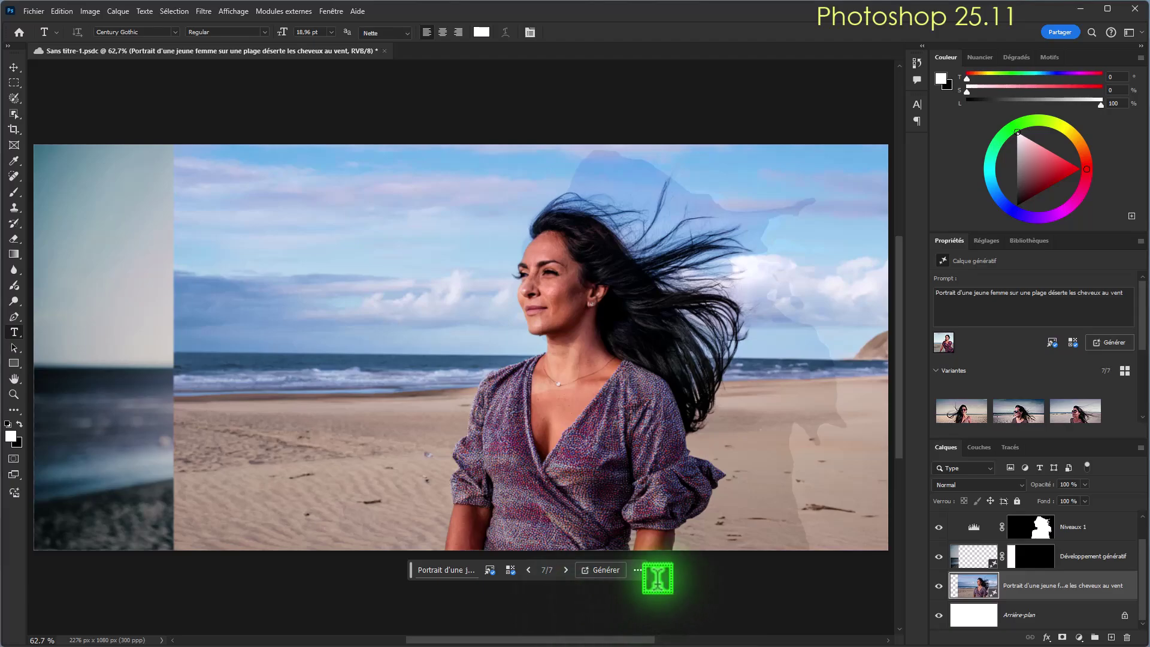
# Examine the contextual options for the Développement génératif layer, the Niveaux 1 adjustment and its mask
pyautogui.click(1074, 563)
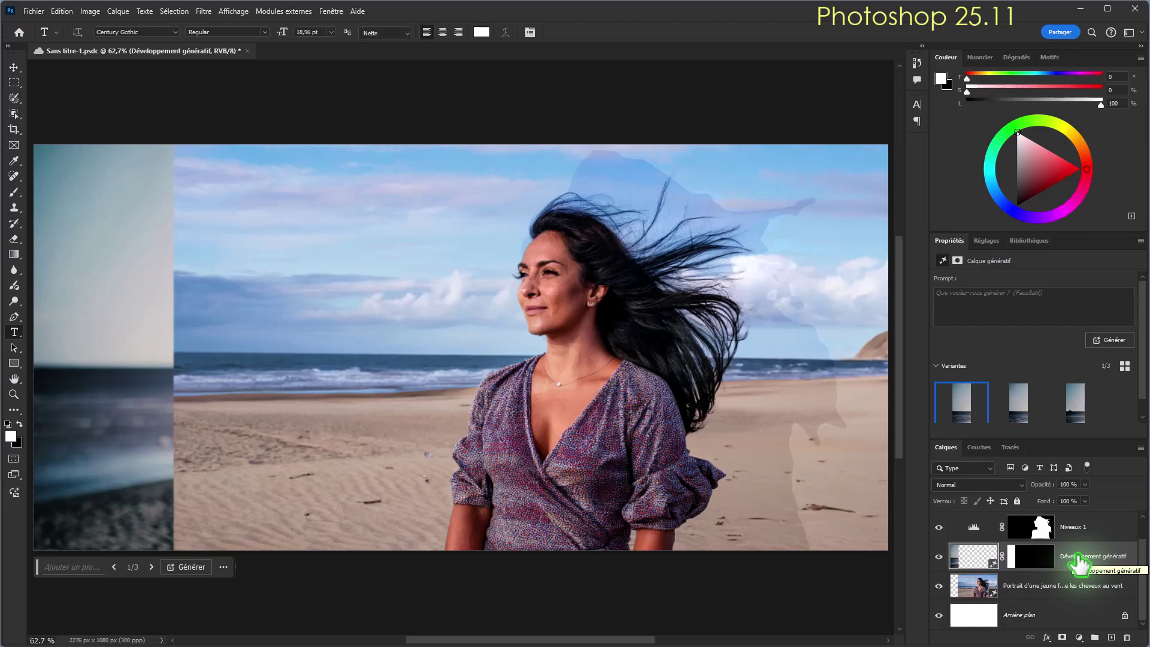
pyautogui.click(1099, 531)
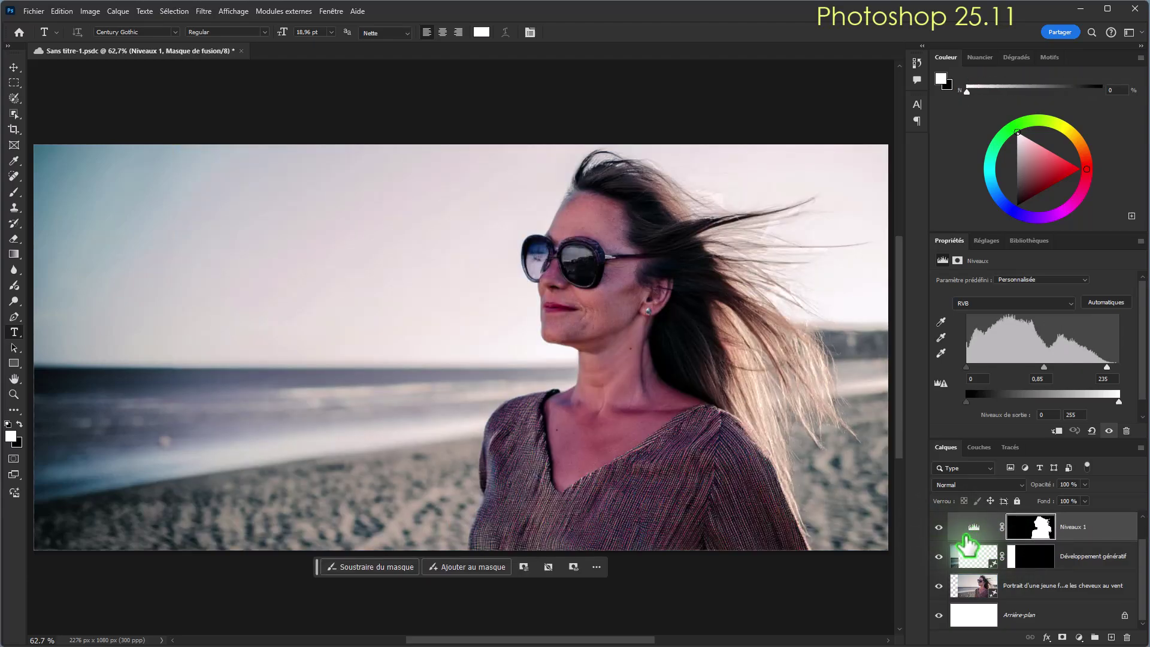
pyautogui.click(973, 535)
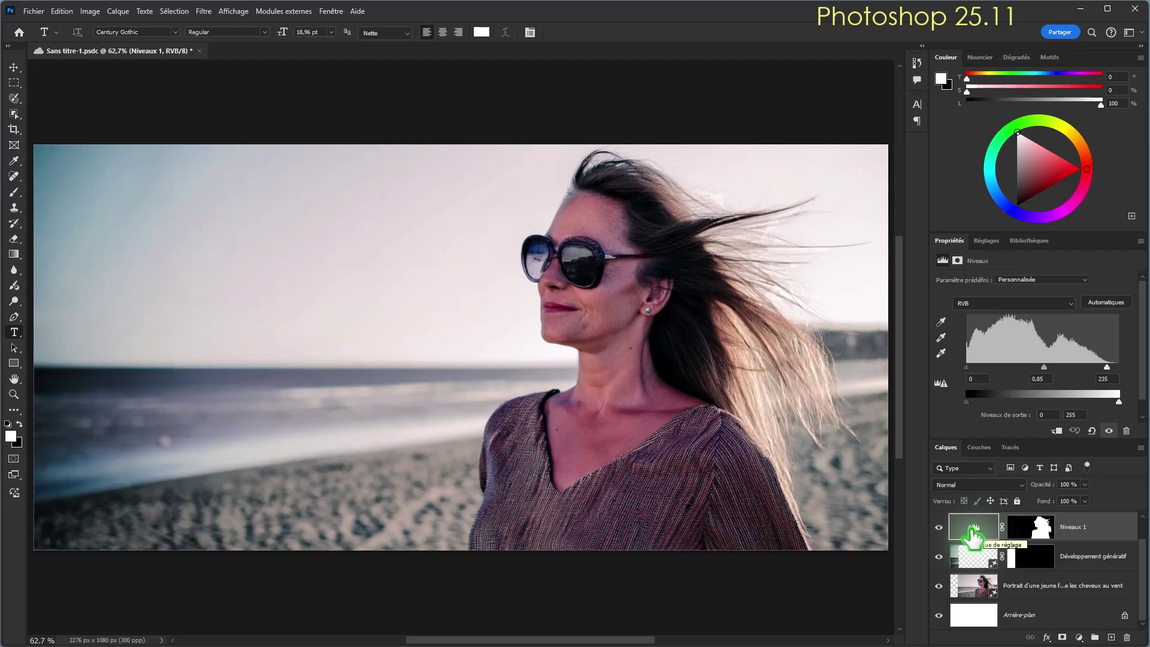
pyautogui.click(1035, 536)
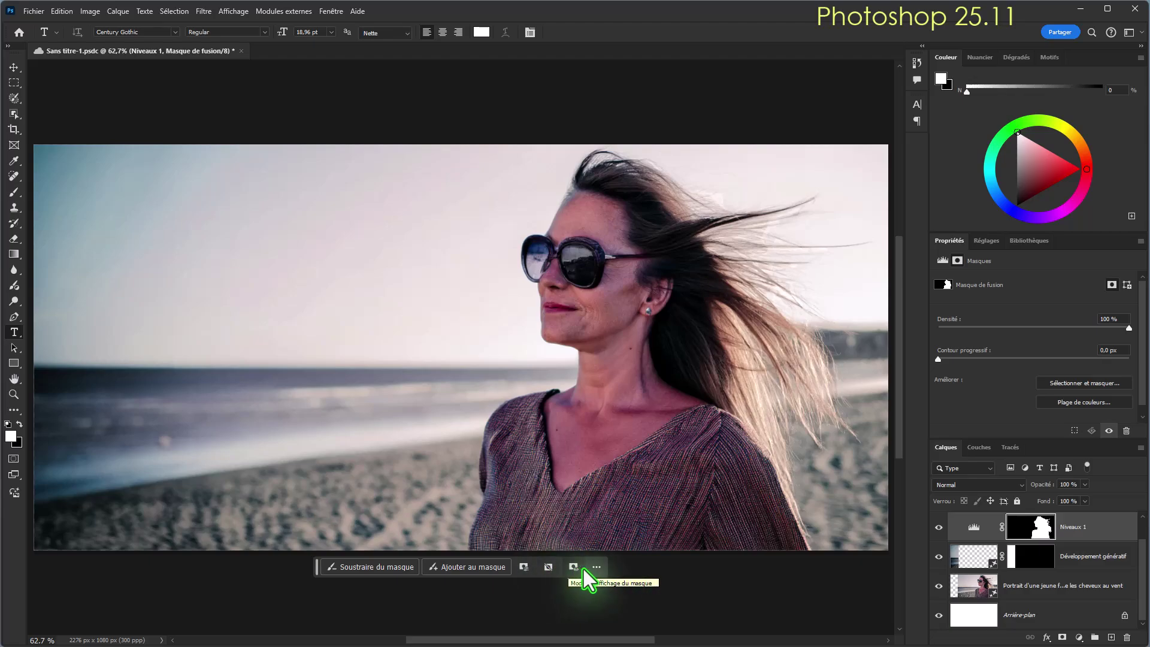
# Place a line of placeholder text beside the woman, view its additional character options, and discard it
pyautogui.rightClick(15, 332)
pyautogui.click(203, 305)
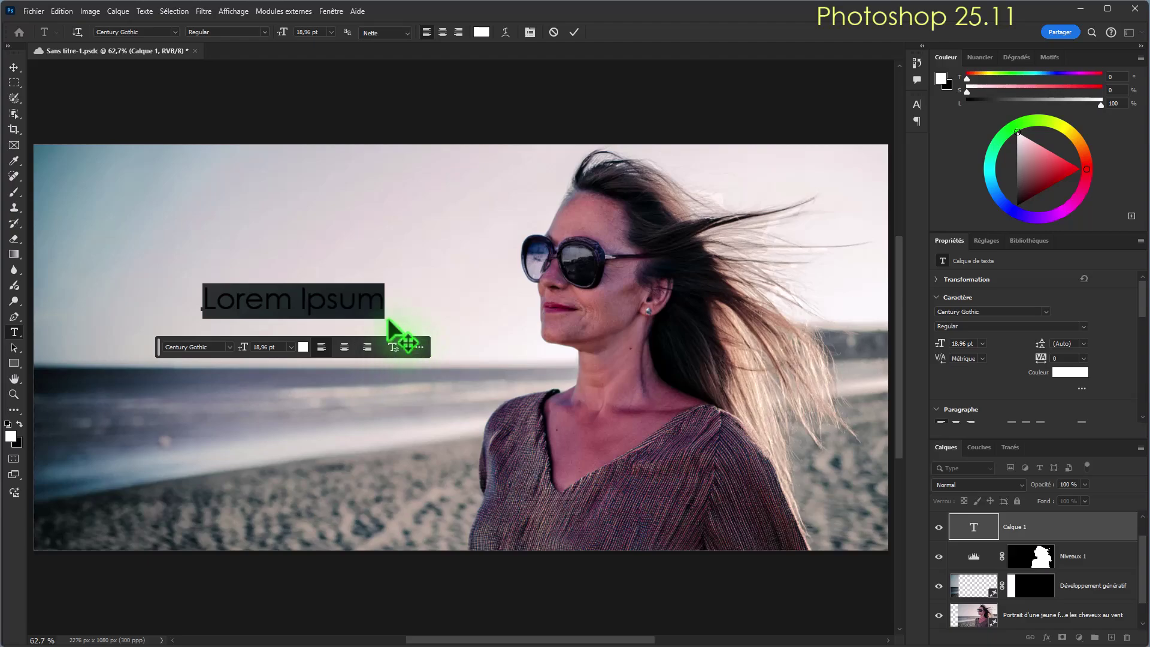
pyautogui.click(393, 351)
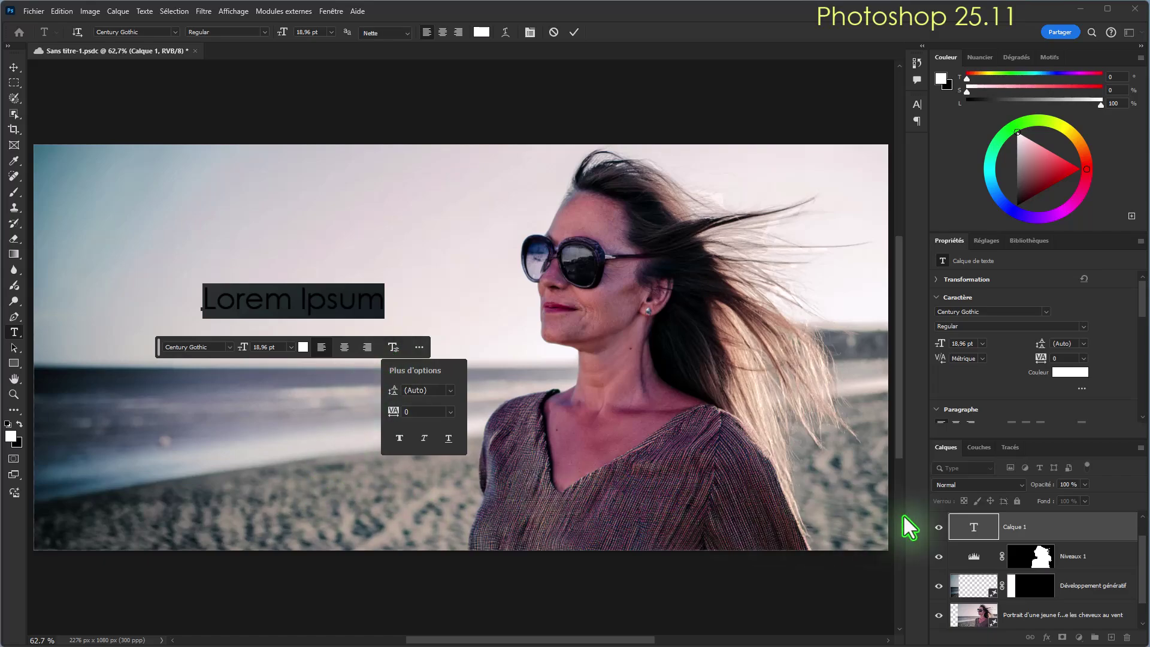
pyautogui.press('Escape')
# Draw a white rectangle in the empty area beside the woman, with a dashed black outline 31.97 px wide
pyautogui.click(14, 364)
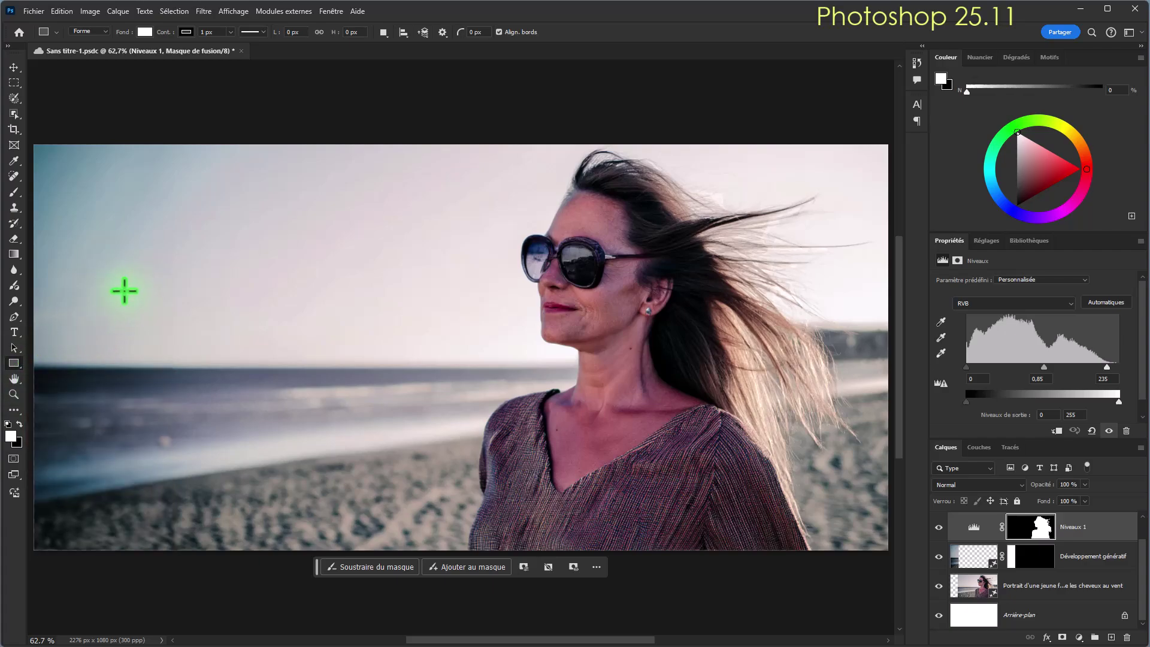
pyautogui.moveTo(116, 278); pyautogui.dragTo(295, 423)
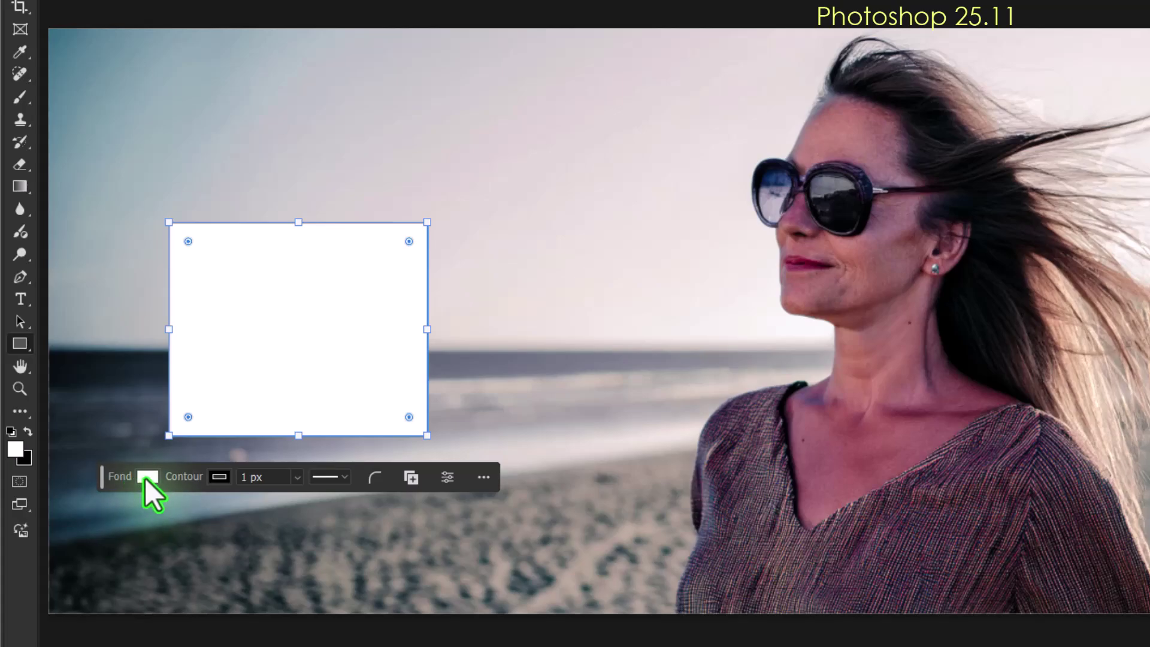
pyautogui.click(220, 477)
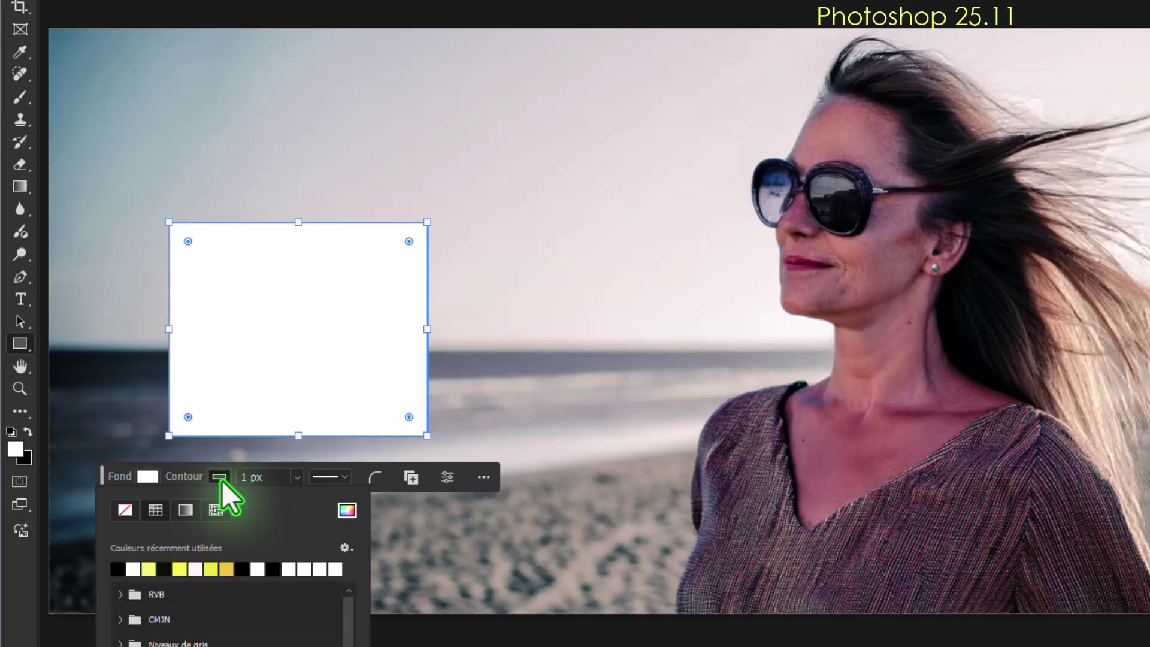
pyautogui.click(297, 478)
pyautogui.moveTo(296, 501); pyautogui.dragTo(305, 498)
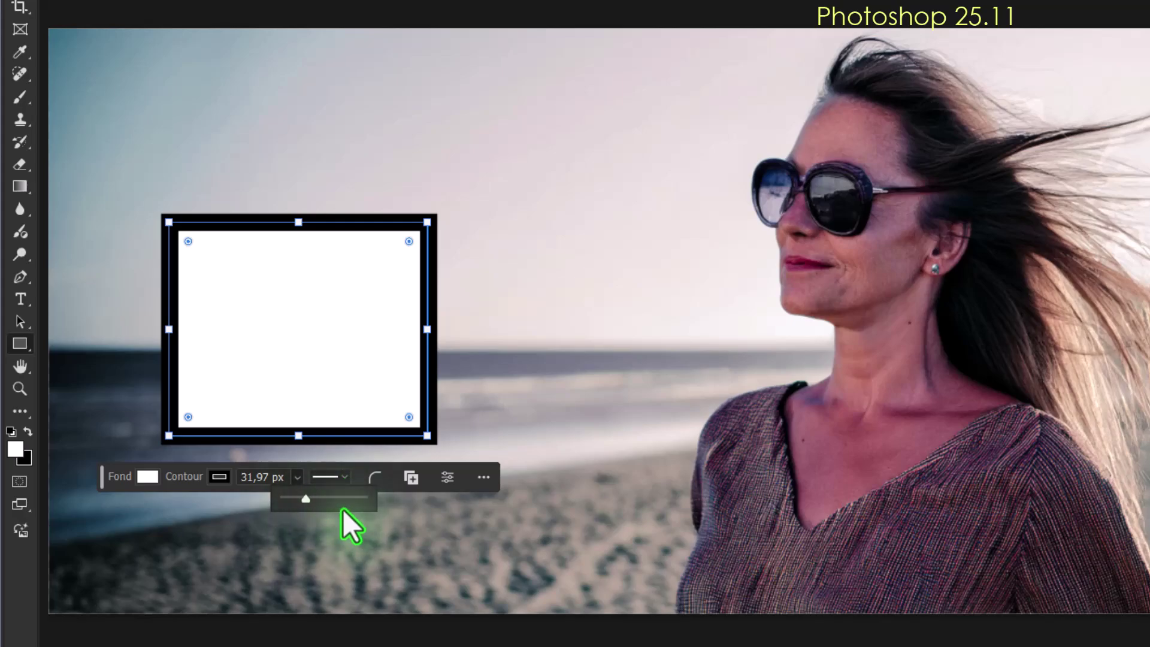
pyautogui.click(338, 477)
pyautogui.click(339, 559)
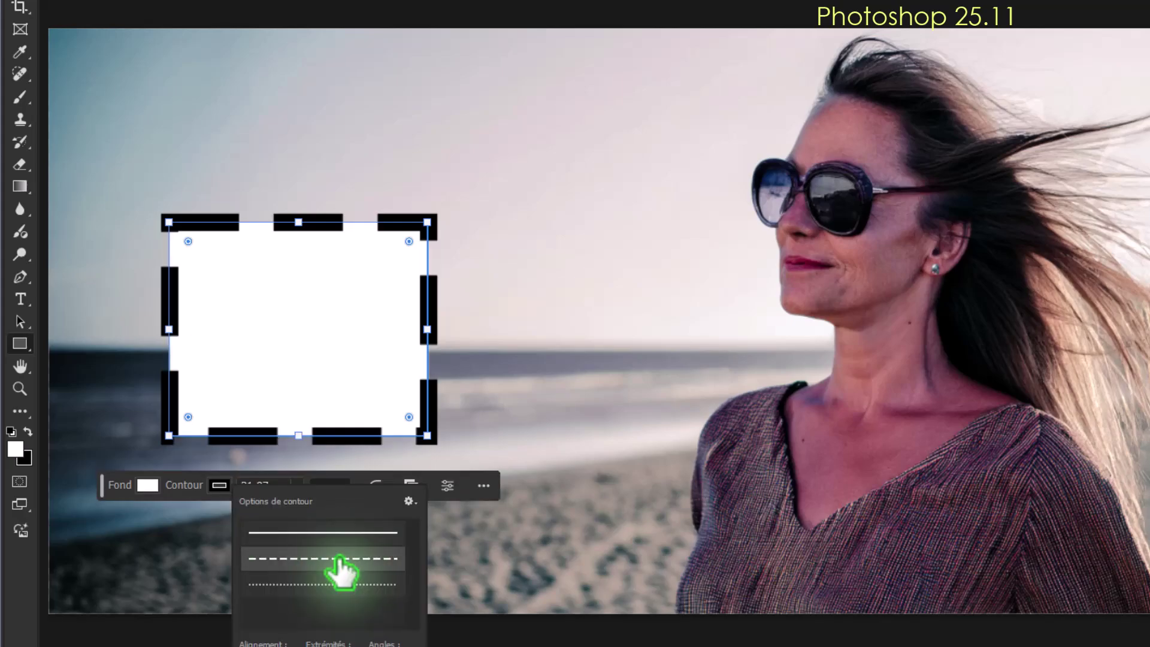
# Round the white rectangle's upper-left corner with a 4 px radius and duplicate the shape layer
pyautogui.click(376, 479)
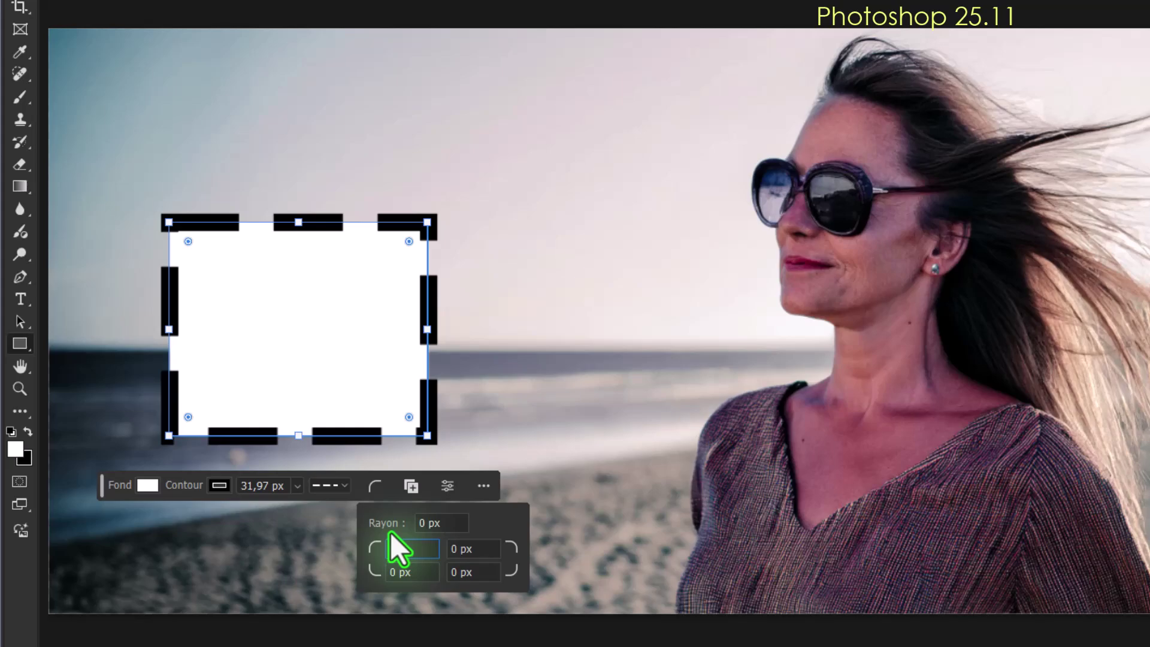
pyautogui.write('4')
pyautogui.click(454, 552)
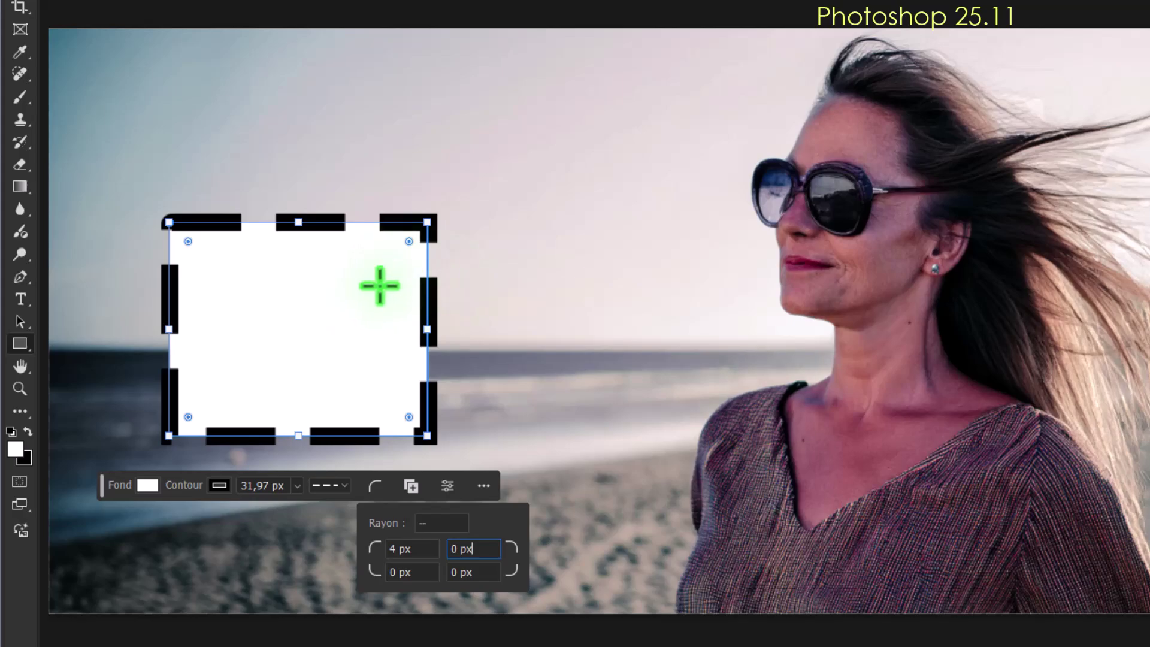
pyautogui.click(411, 487)
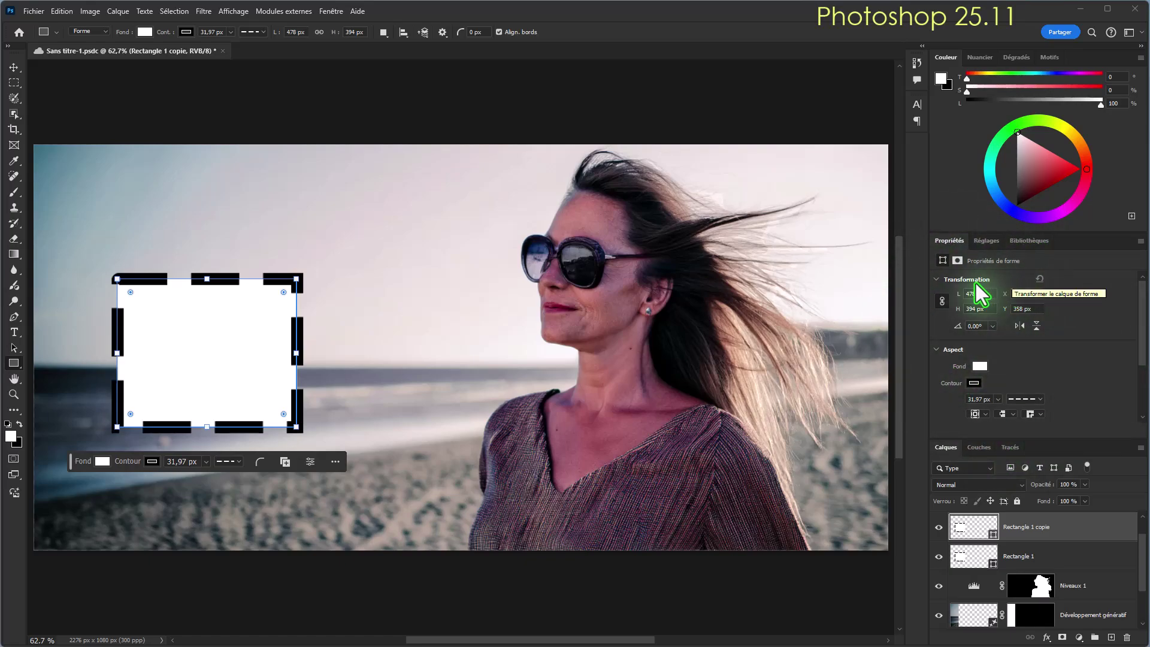
pyautogui.click(407, 359)
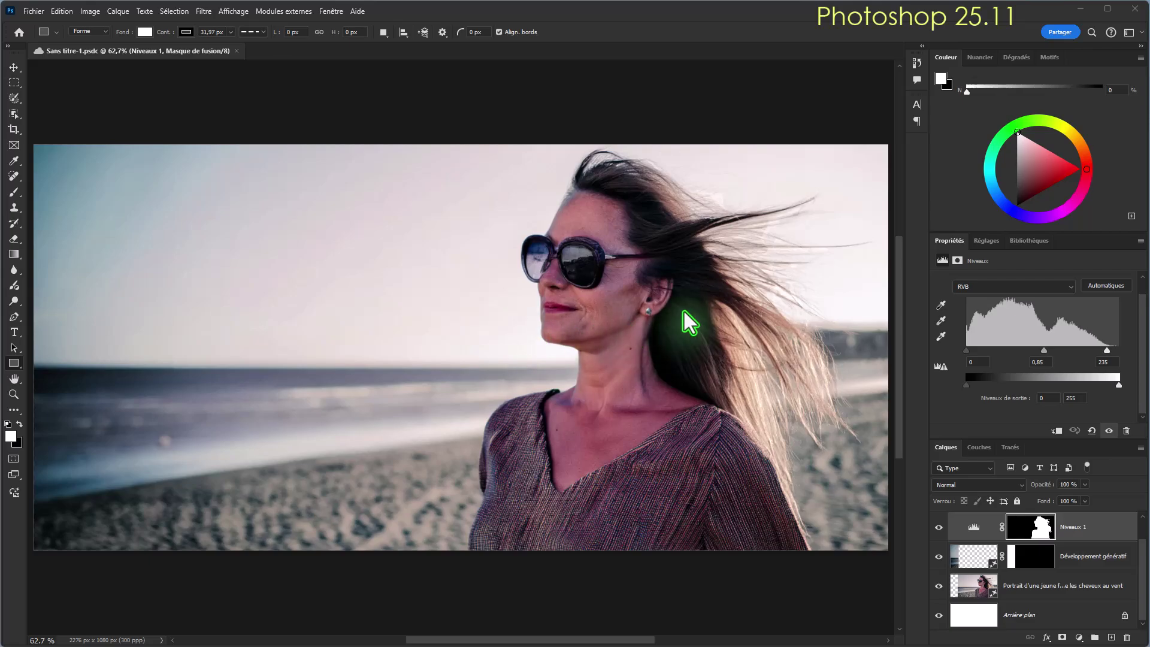
# Display the Réglages options and collapse the Réglages uniques, Paramètres prédéfinis and Vos paramètres prédéfinis groups
pyautogui.click(988, 239)
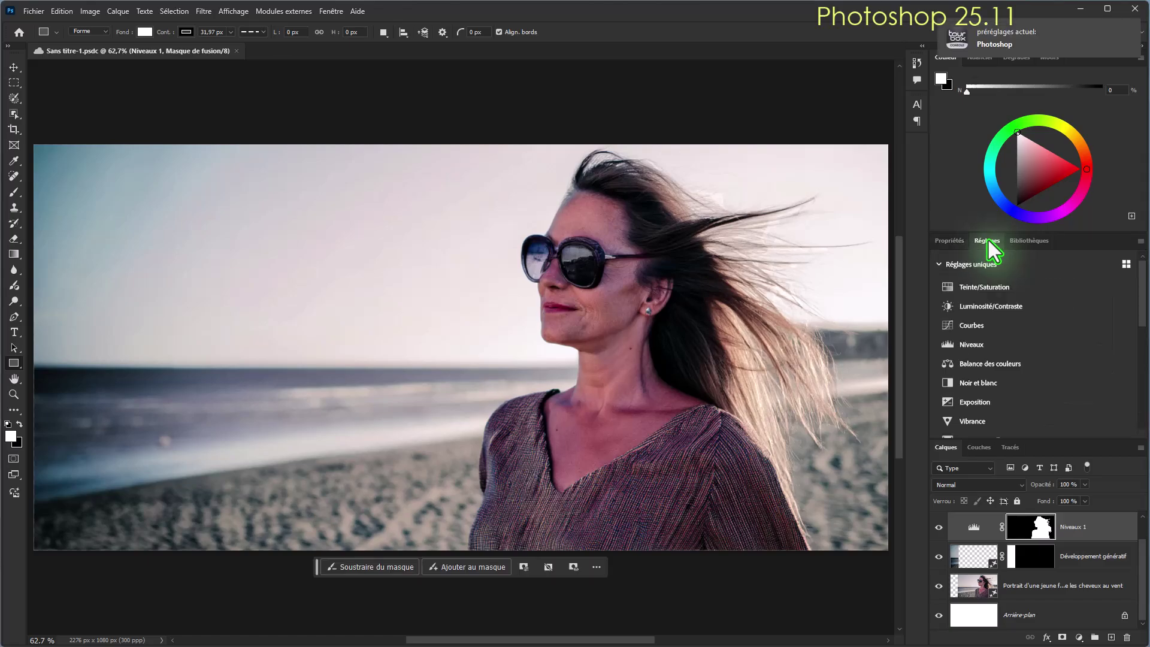
pyautogui.click(939, 266)
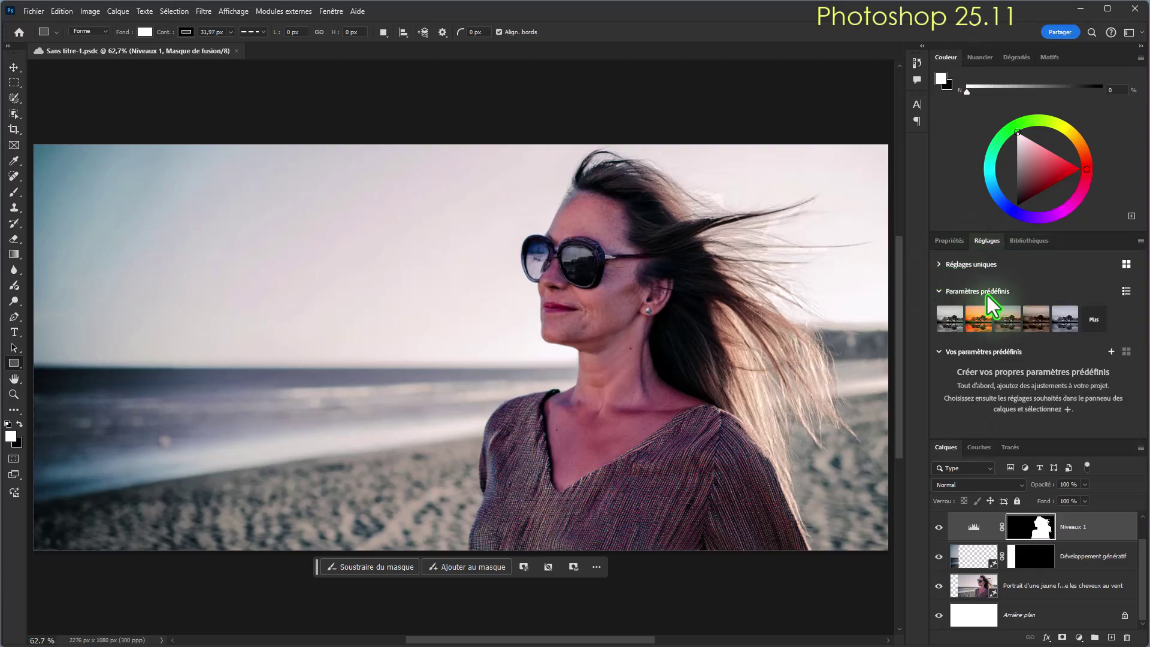
pyautogui.click(938, 292)
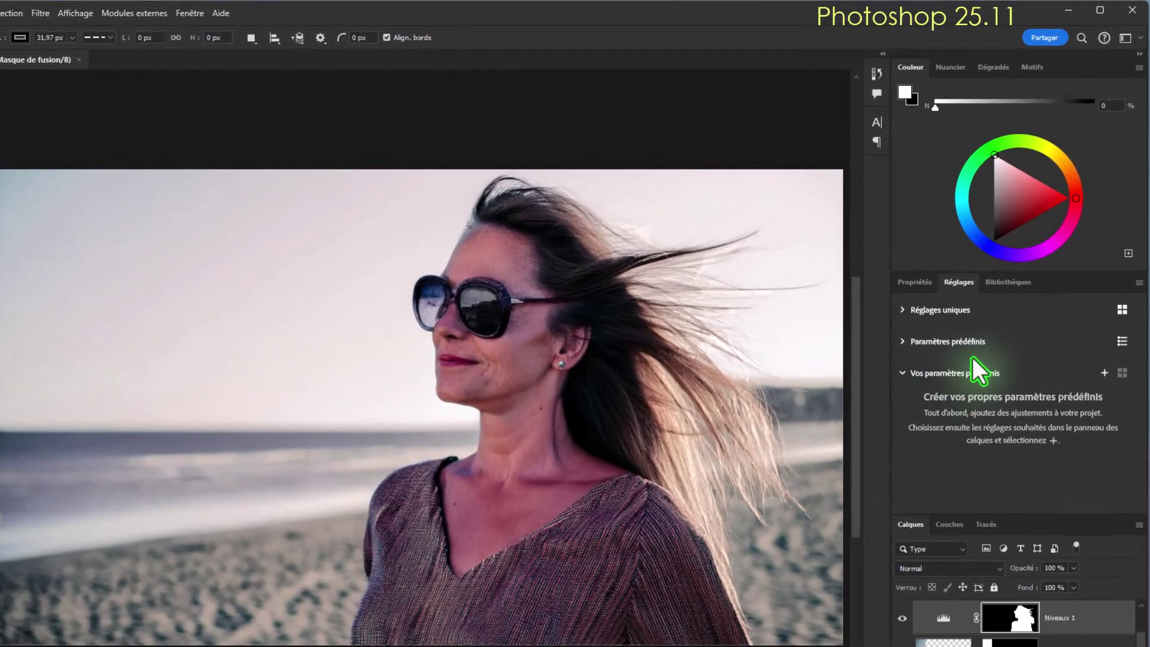
pyautogui.click(938, 318)
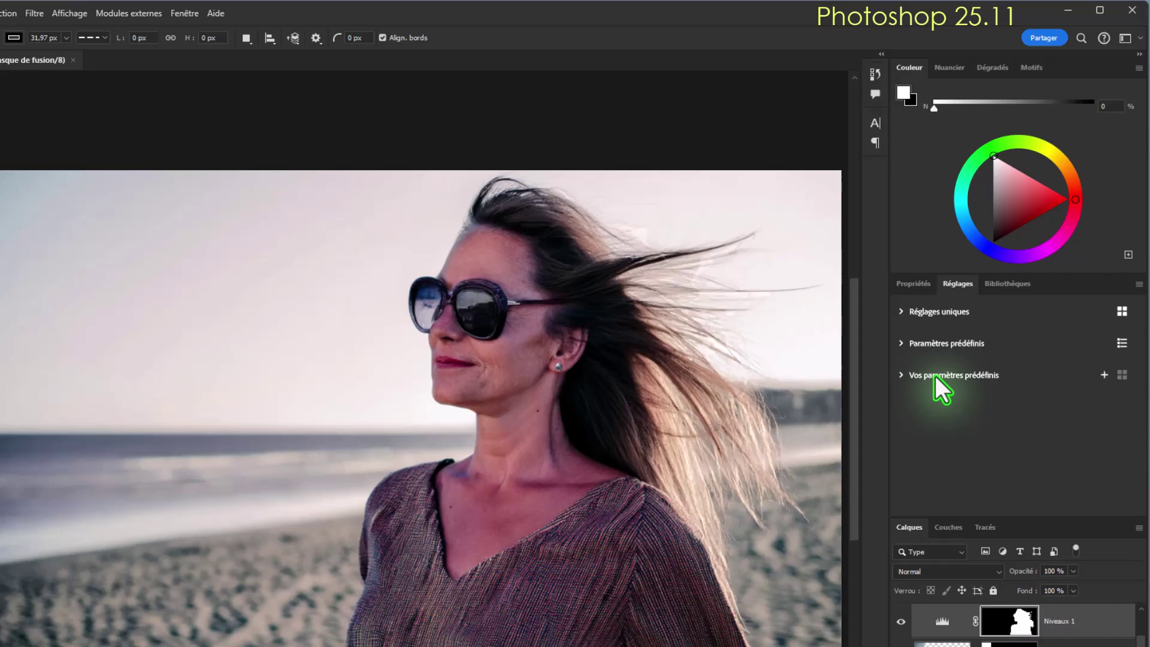
# Expand the Paramètres prédéfinis and Réglages uniques groups and browse the available individual adjustments
pyautogui.click(899, 344)
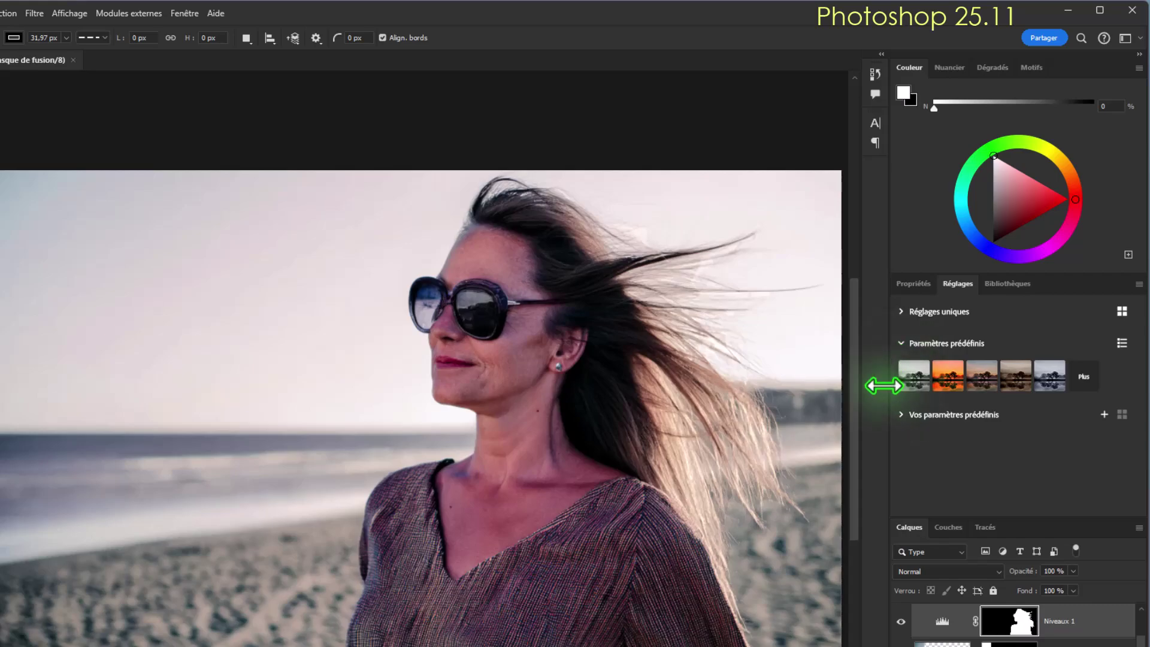
pyautogui.click(900, 311)
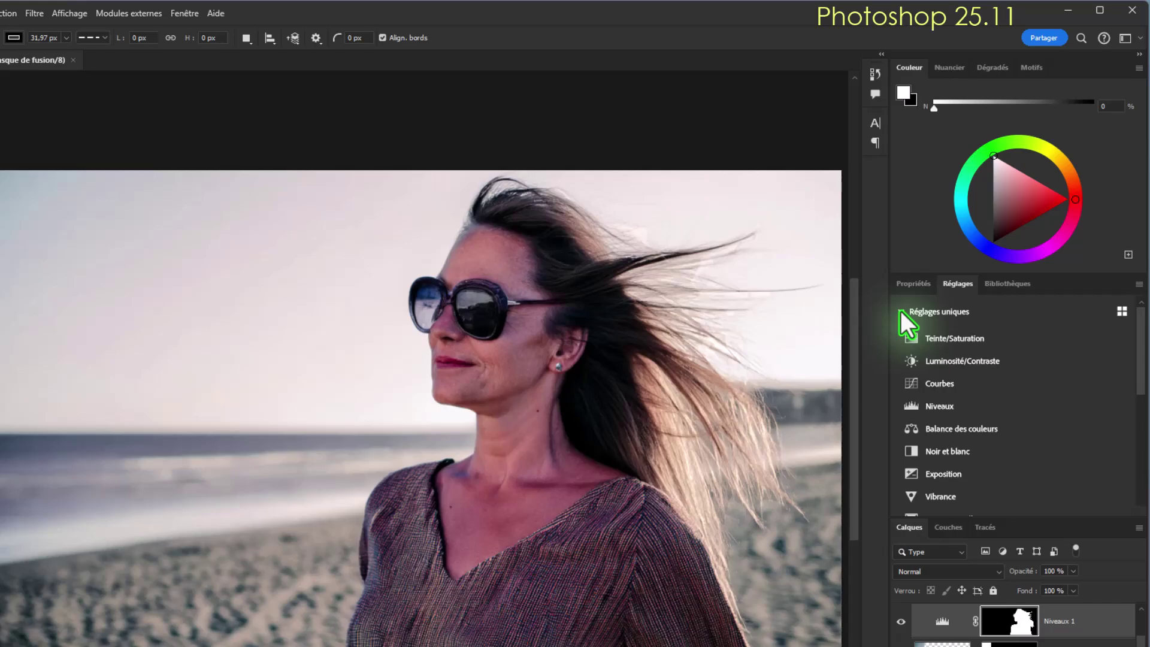
pyautogui.scroll(-2, 1141, 391)
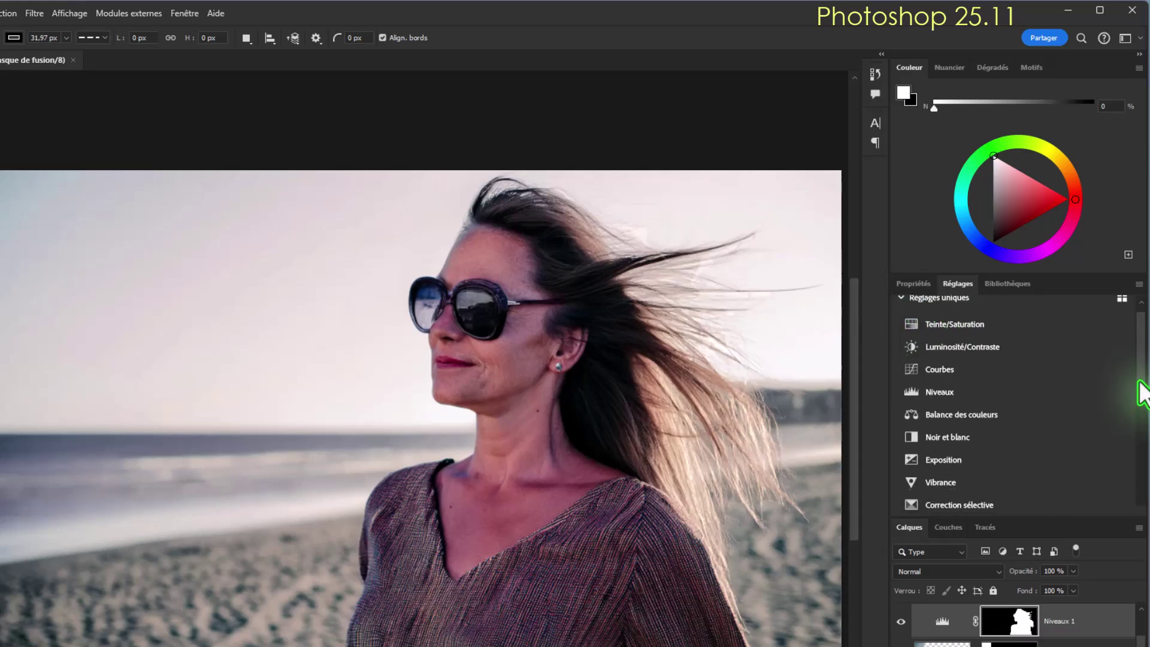
pyautogui.moveTo(1137, 394)
pyautogui.mouseDown()
pyautogui.moveTo(1136, 445)
pyautogui.moveTo(1136, 384)
pyautogui.mouseUp()
# Add a Teinte/Saturation adjustment layer and a Niveaux adjustment layer above the existing layers, leaving both at their default settings
pyautogui.click(970, 318)
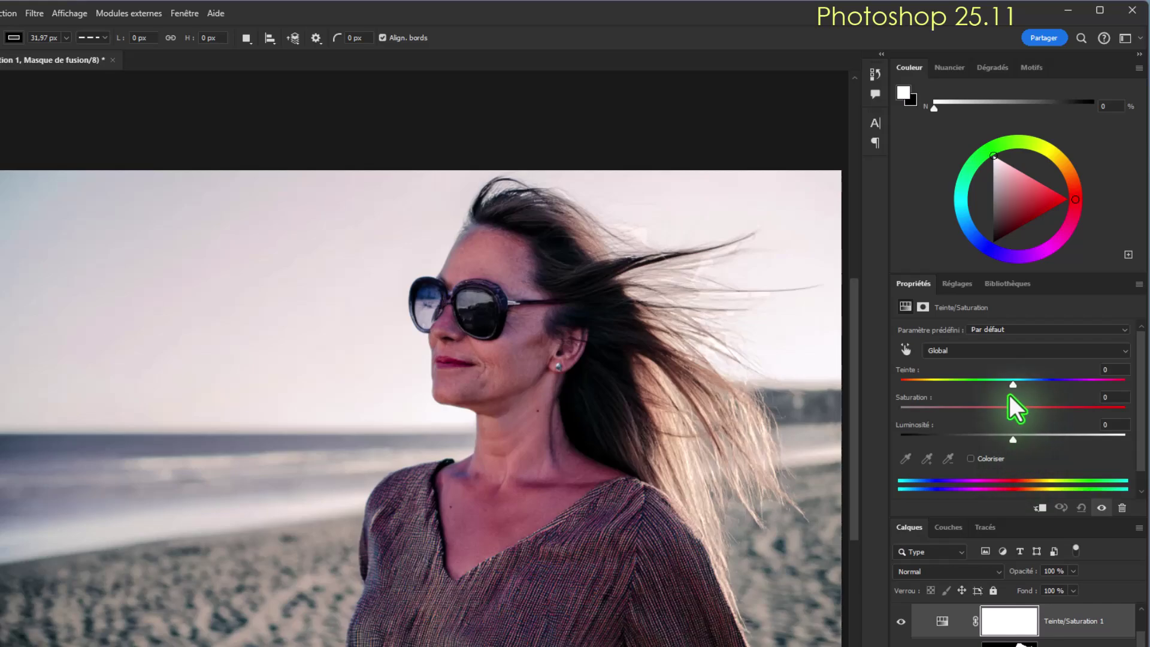
pyautogui.click(951, 286)
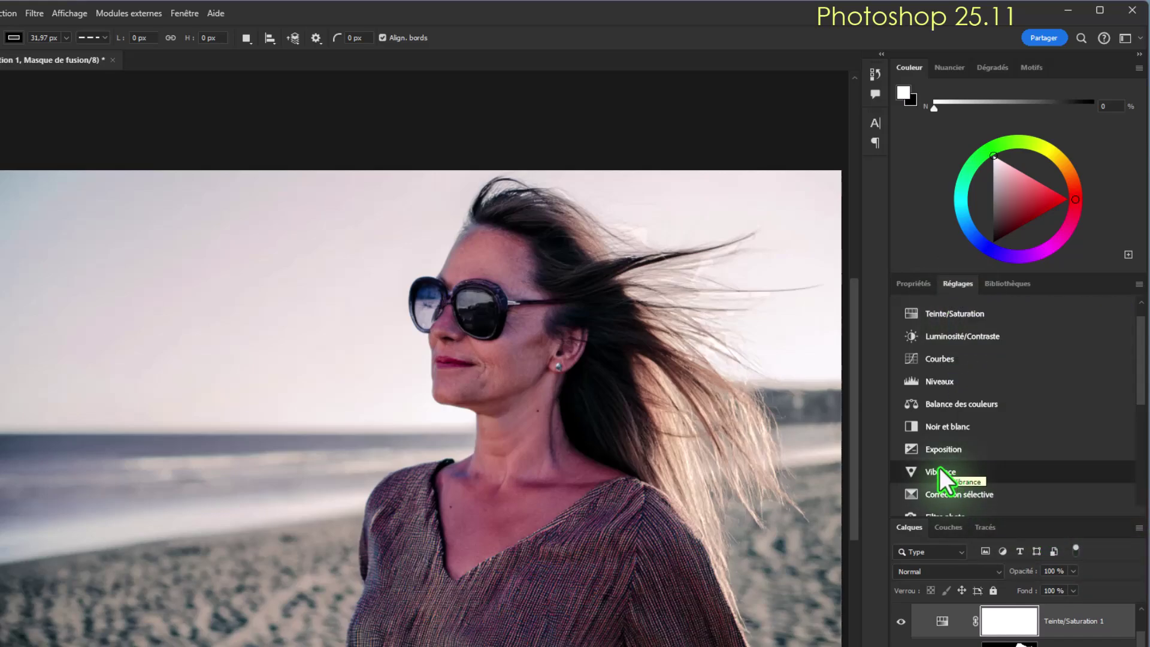
pyautogui.click(929, 381)
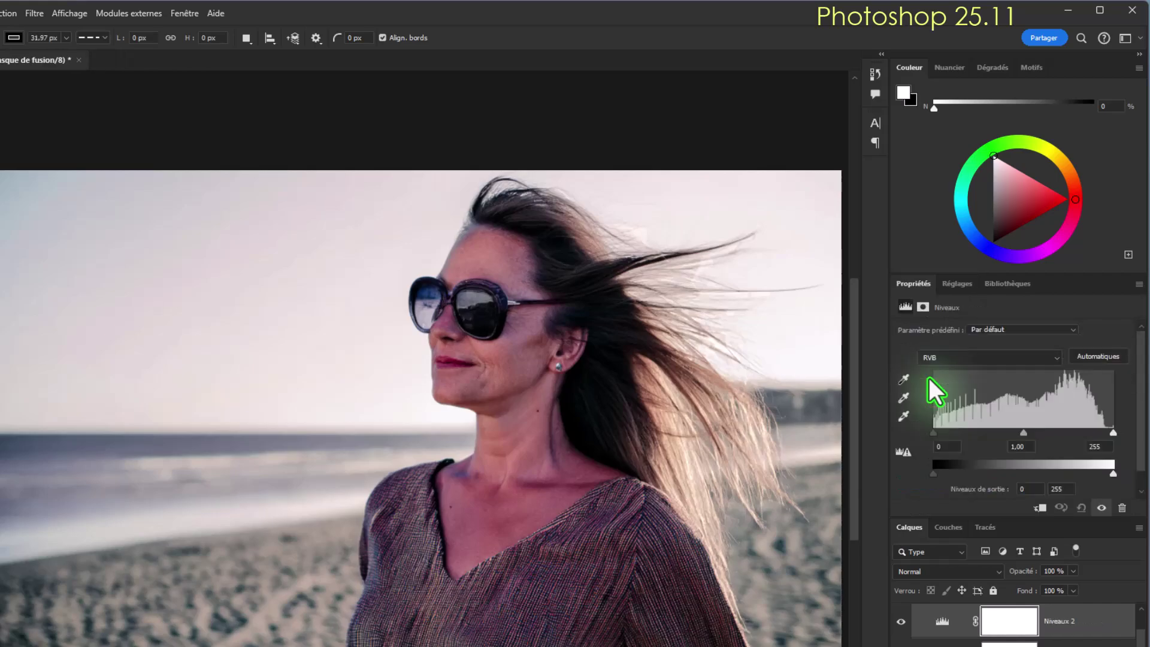